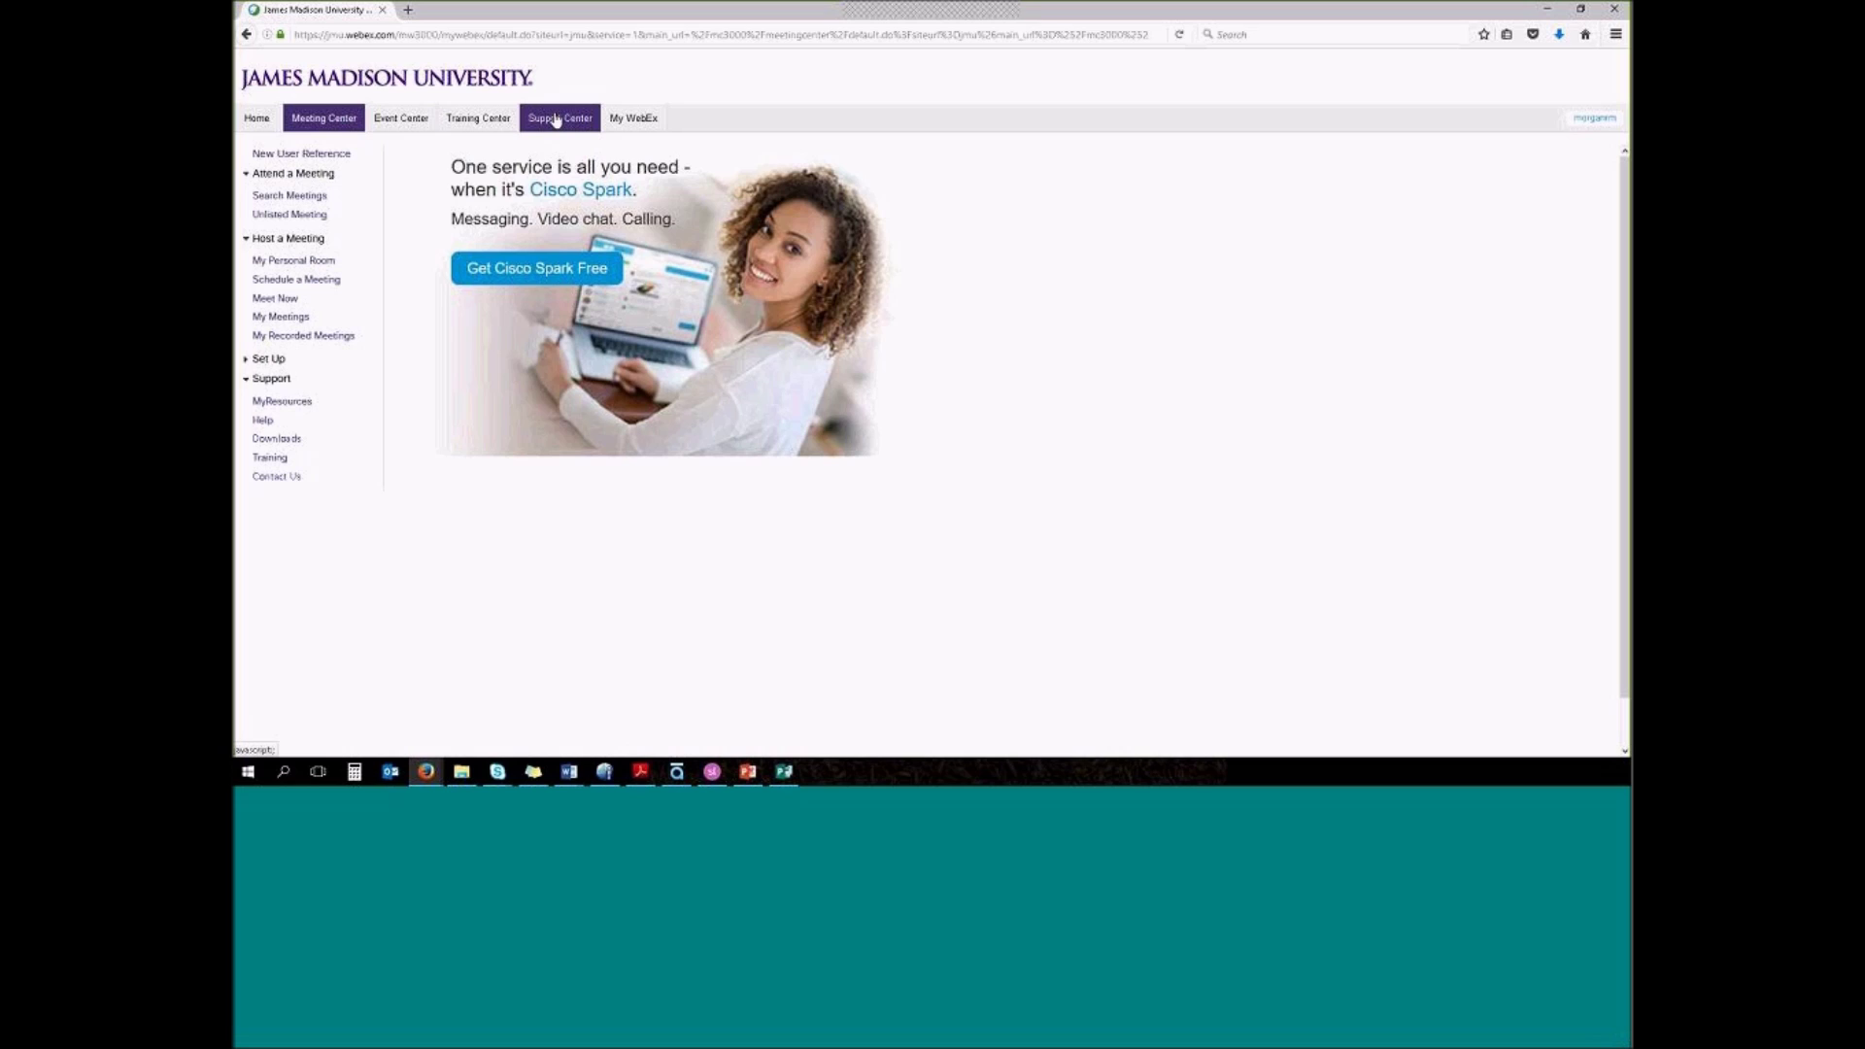
View the Personal Room under My WebEx, then return to Meeting Center
click(631, 124)
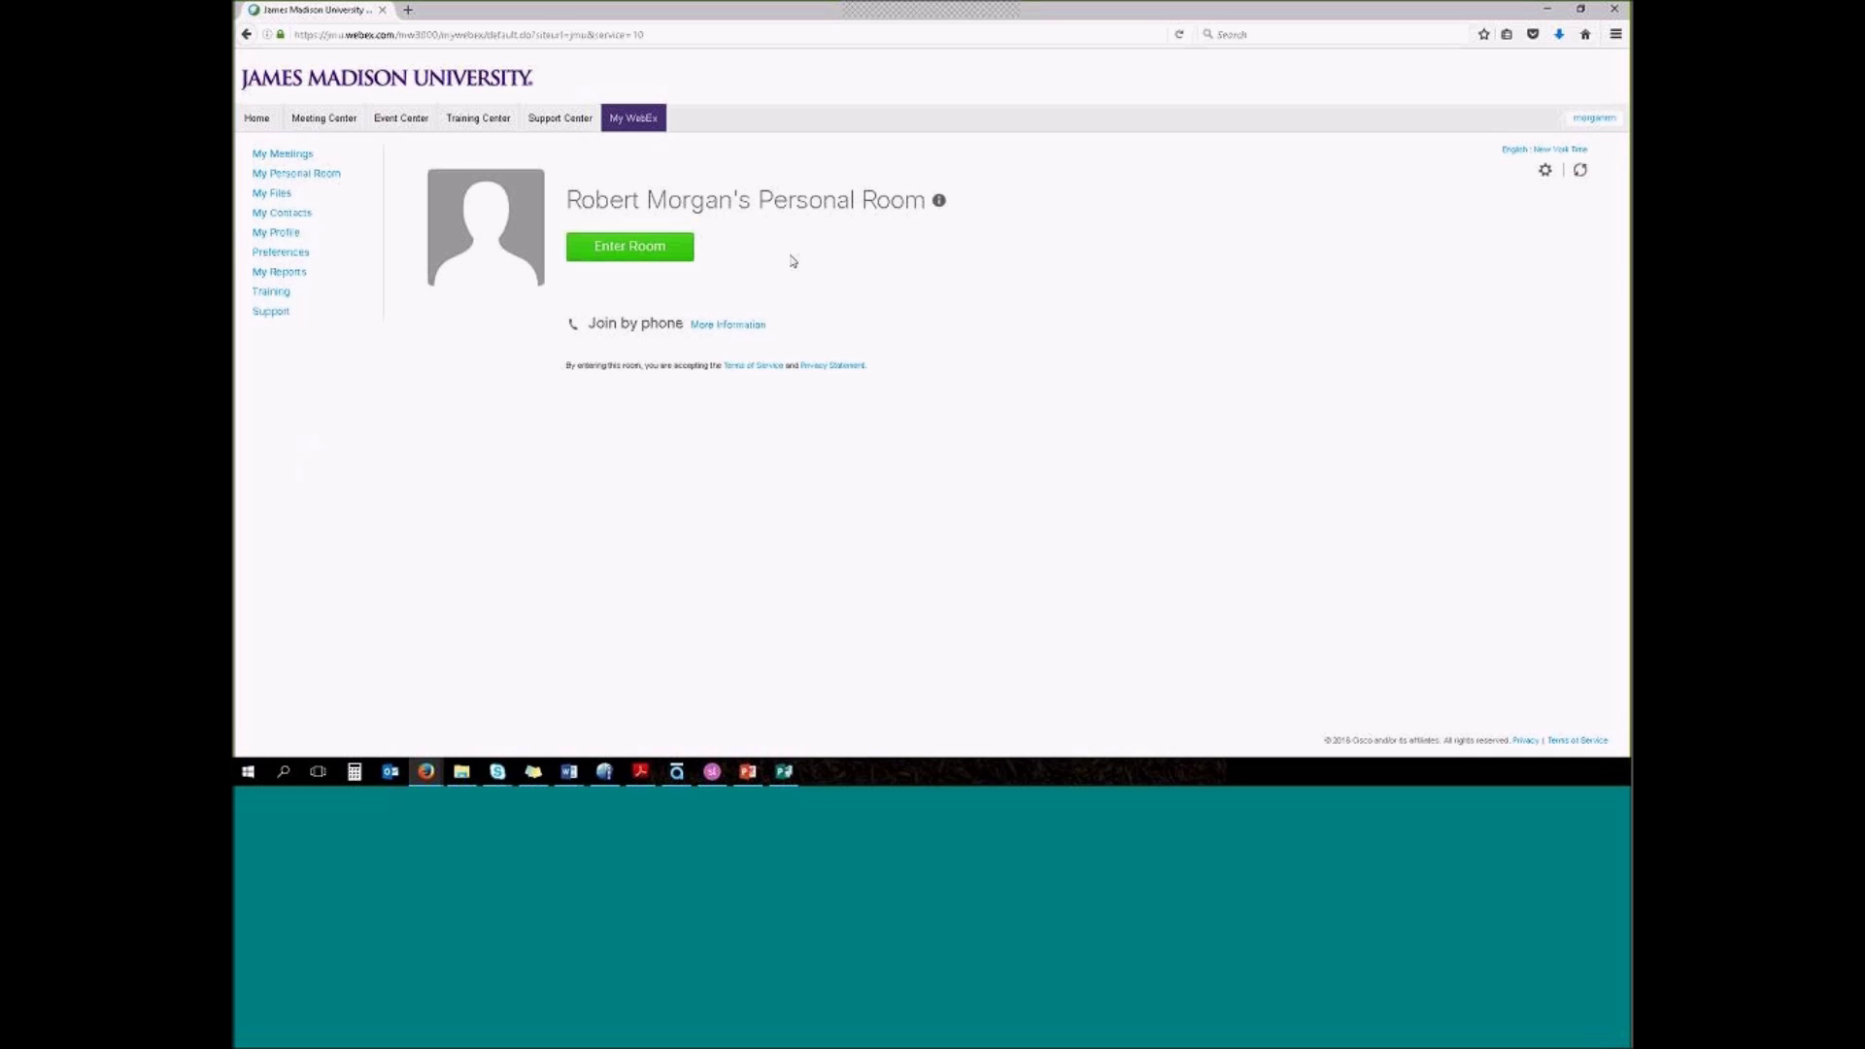
mouse_move(451, 196)
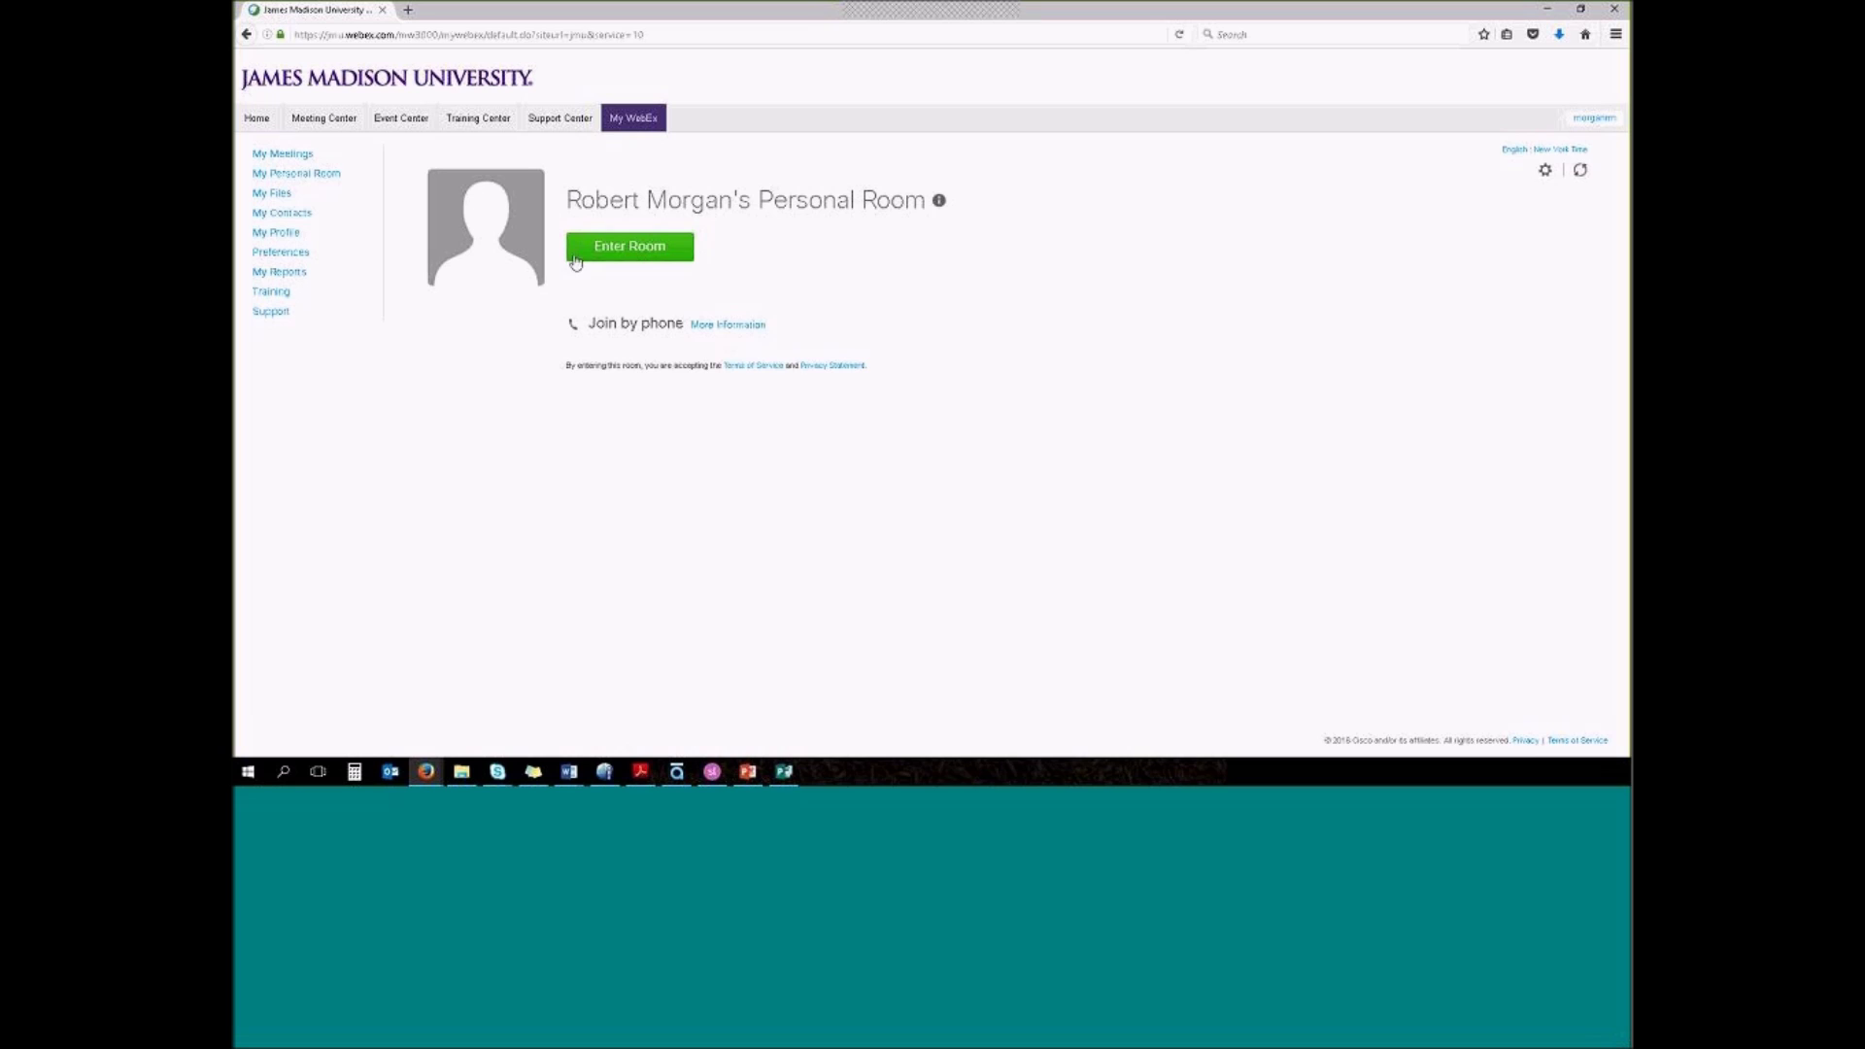
click(337, 120)
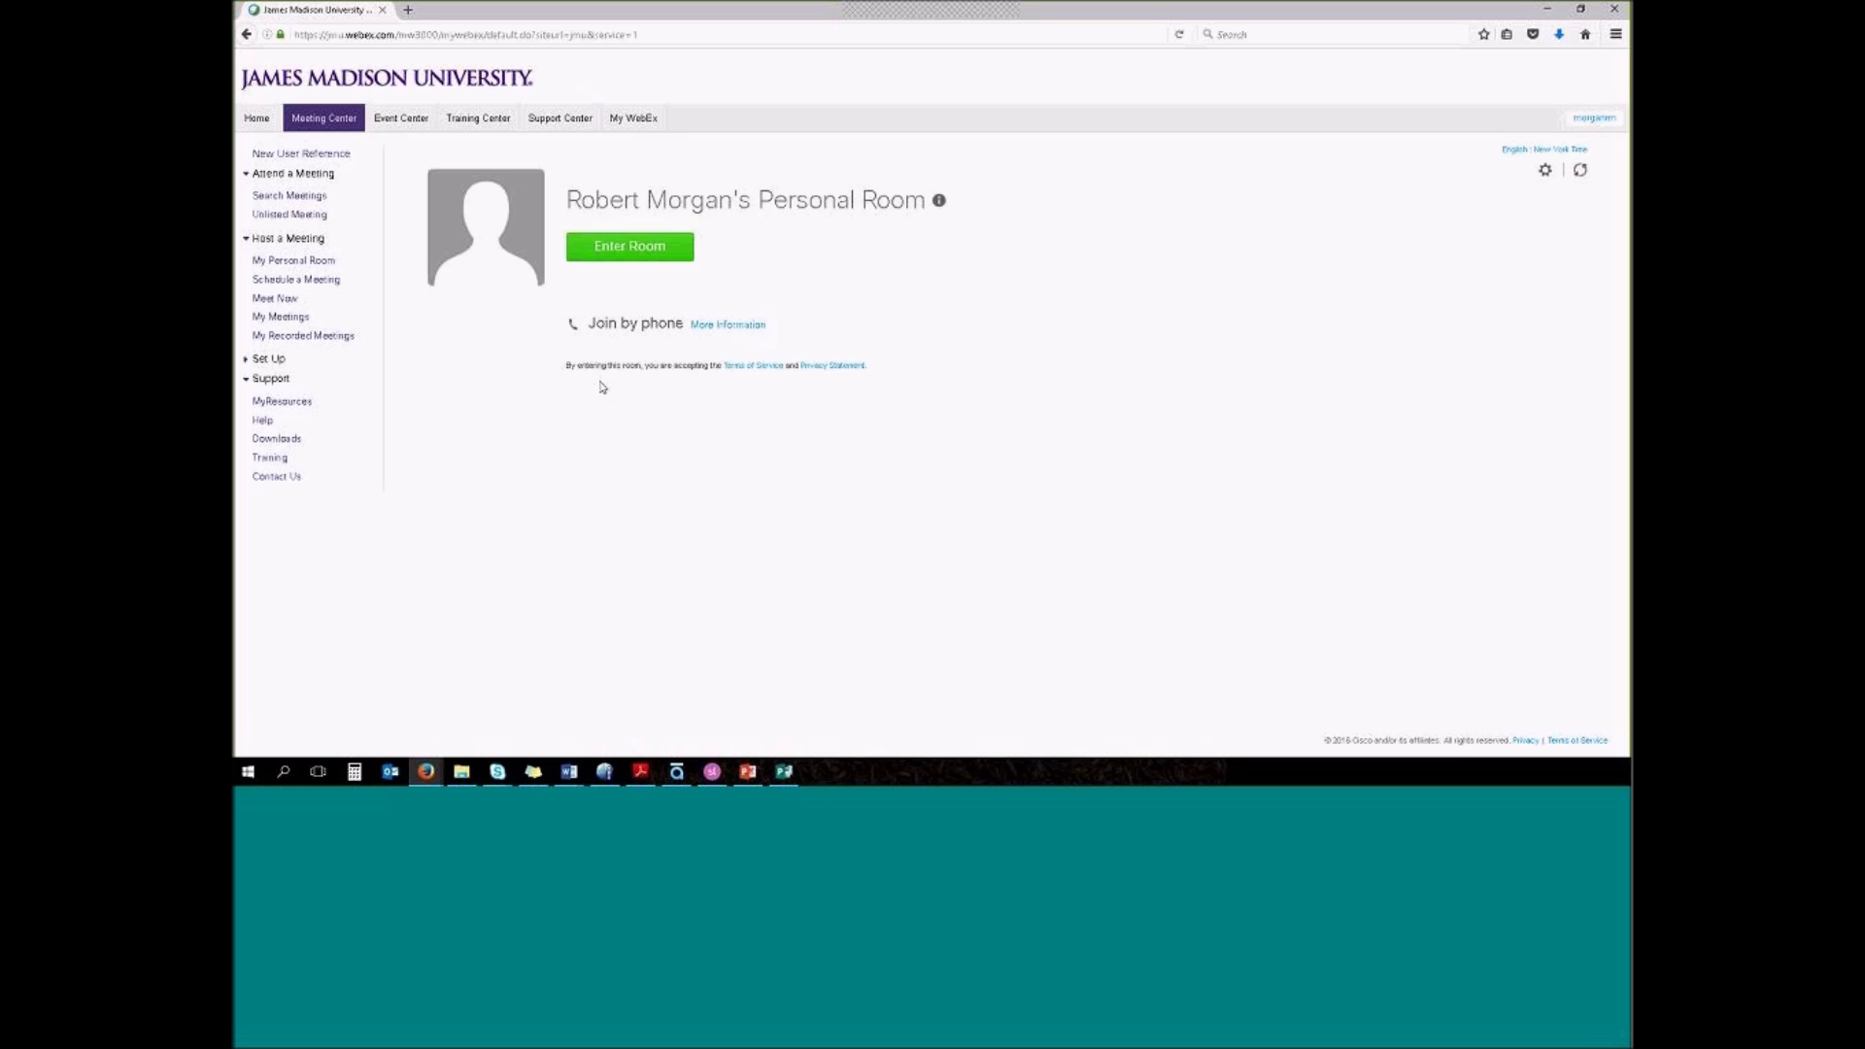
Start a new meeting form based on the Meeting Center Default template
click(294, 280)
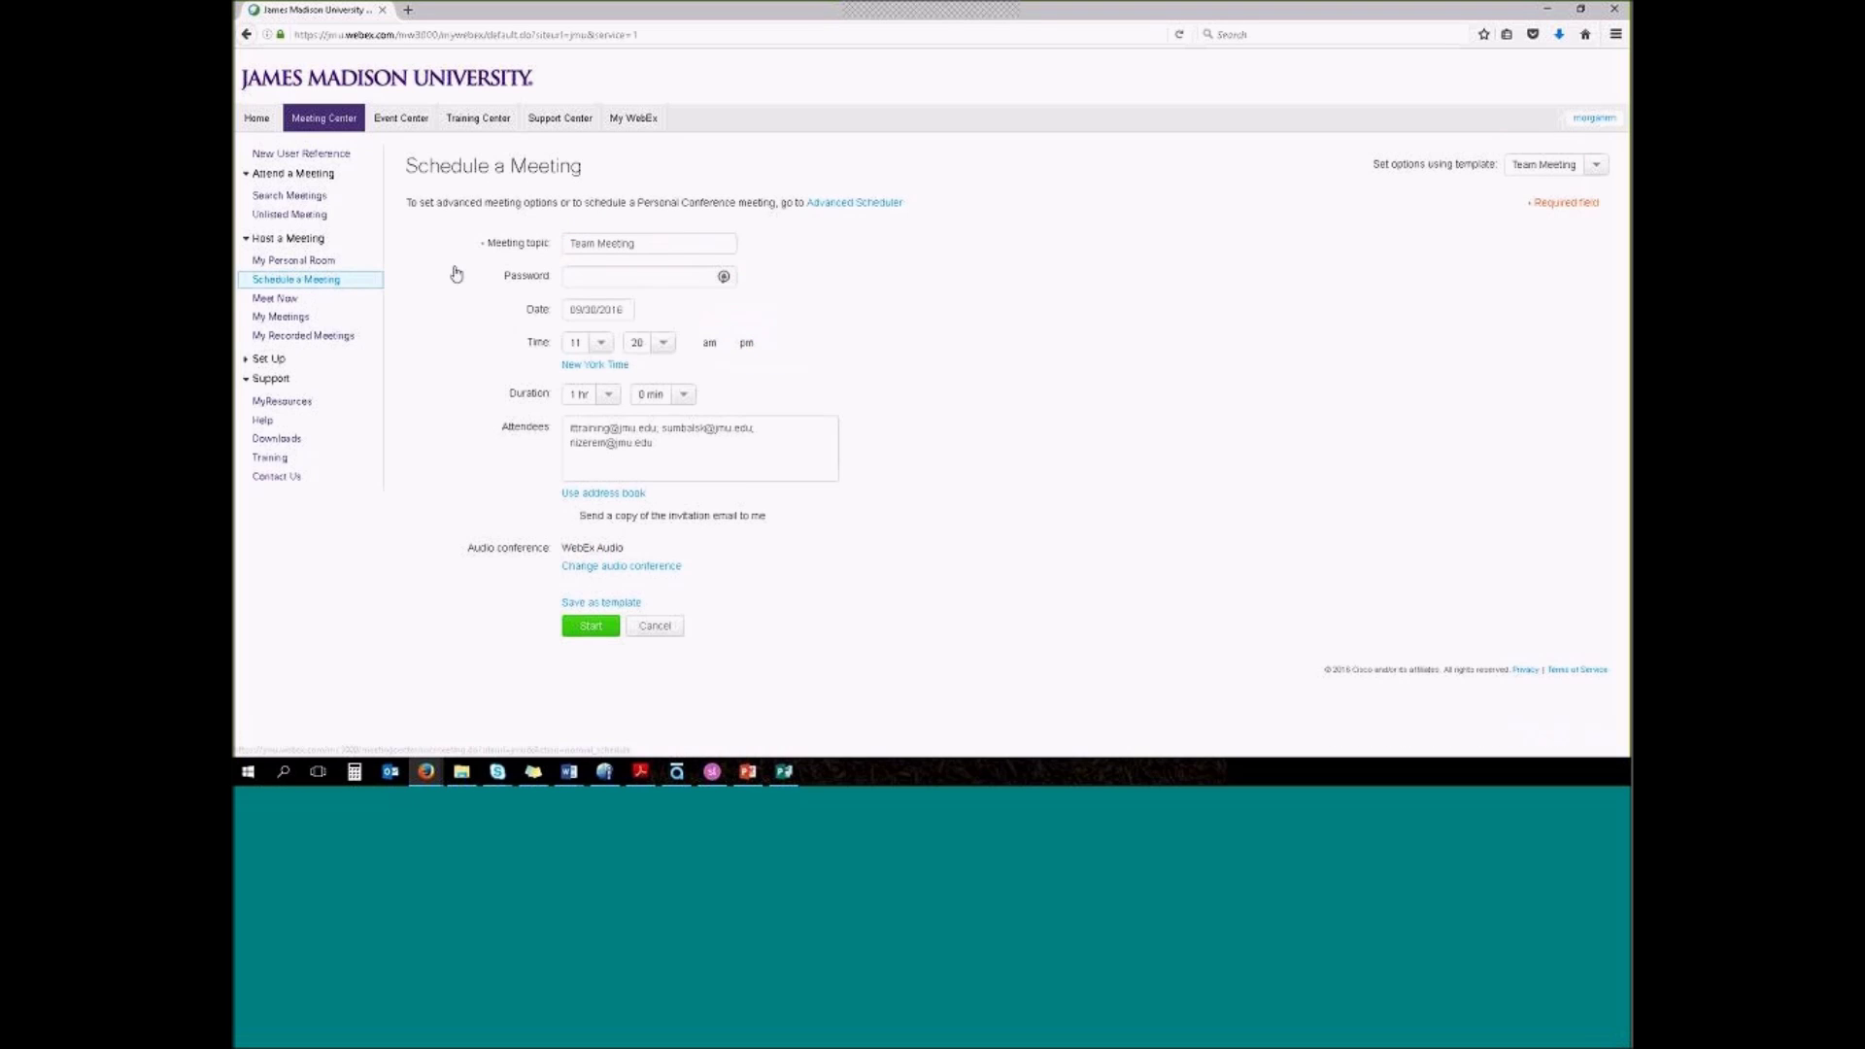
click(1581, 165)
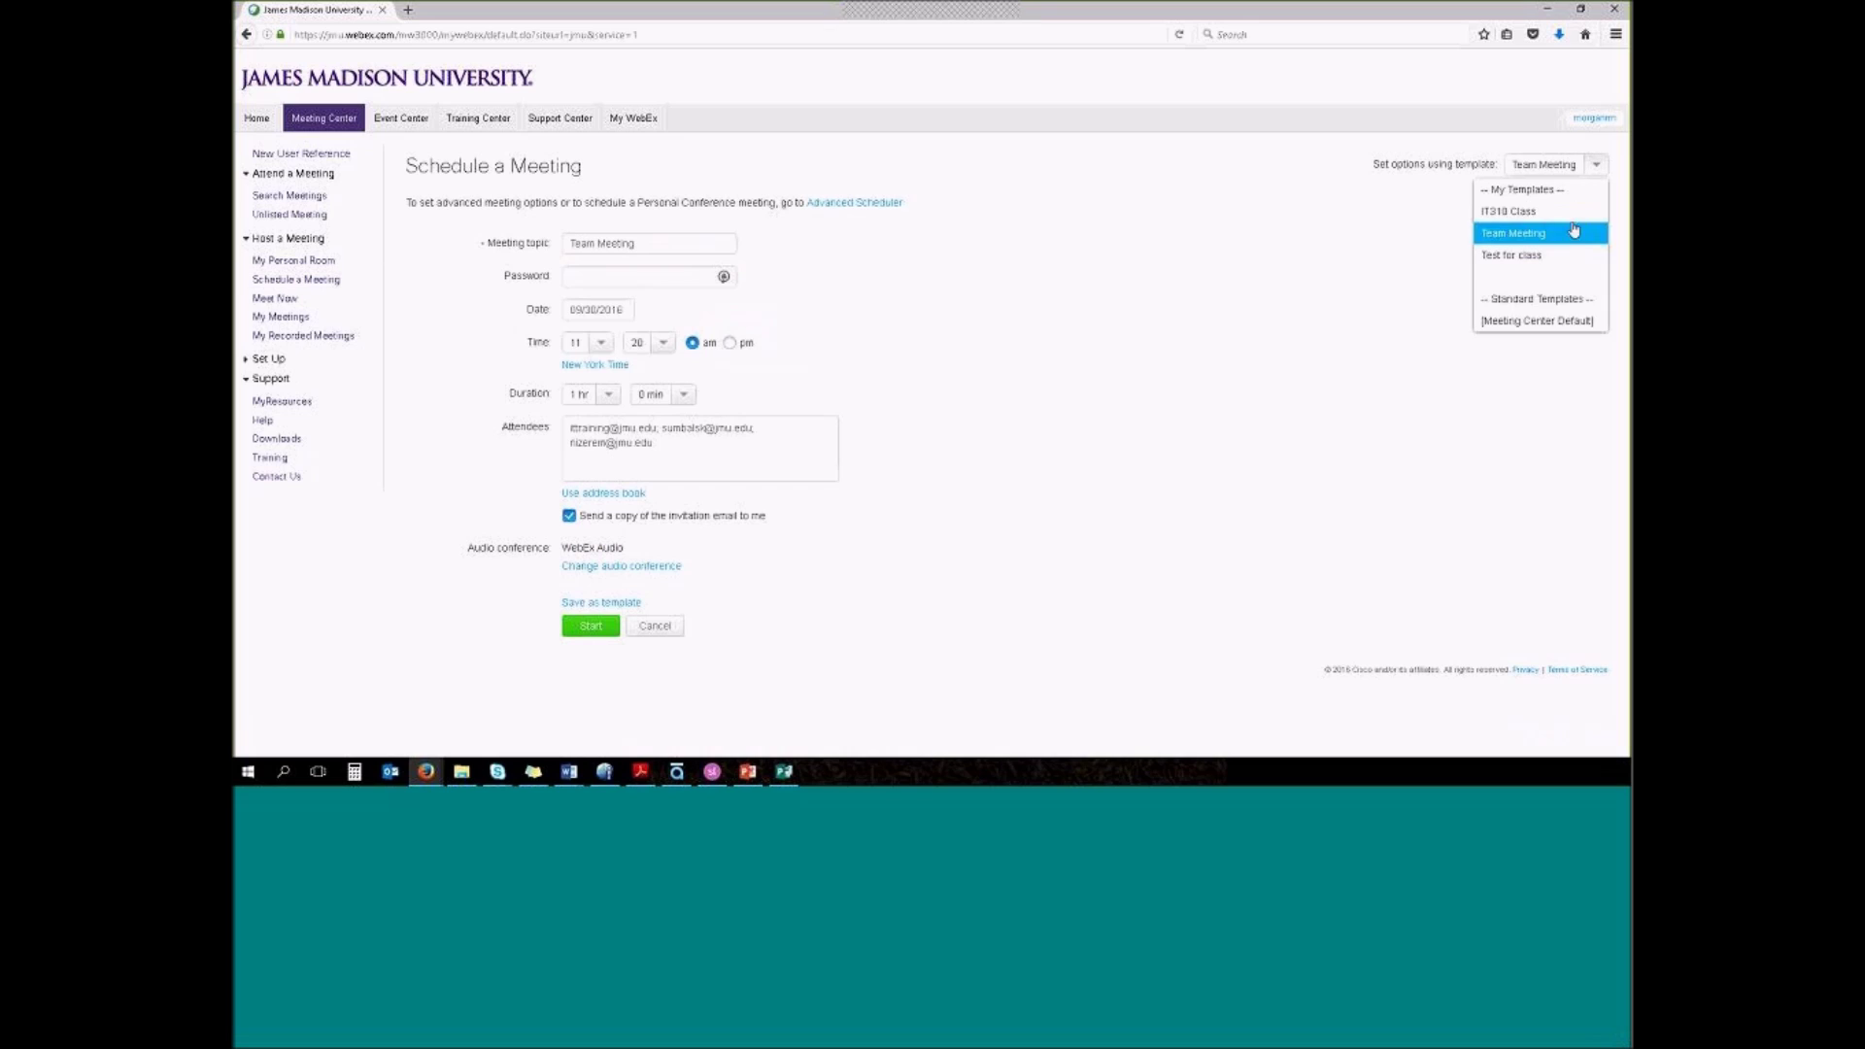
click(1557, 323)
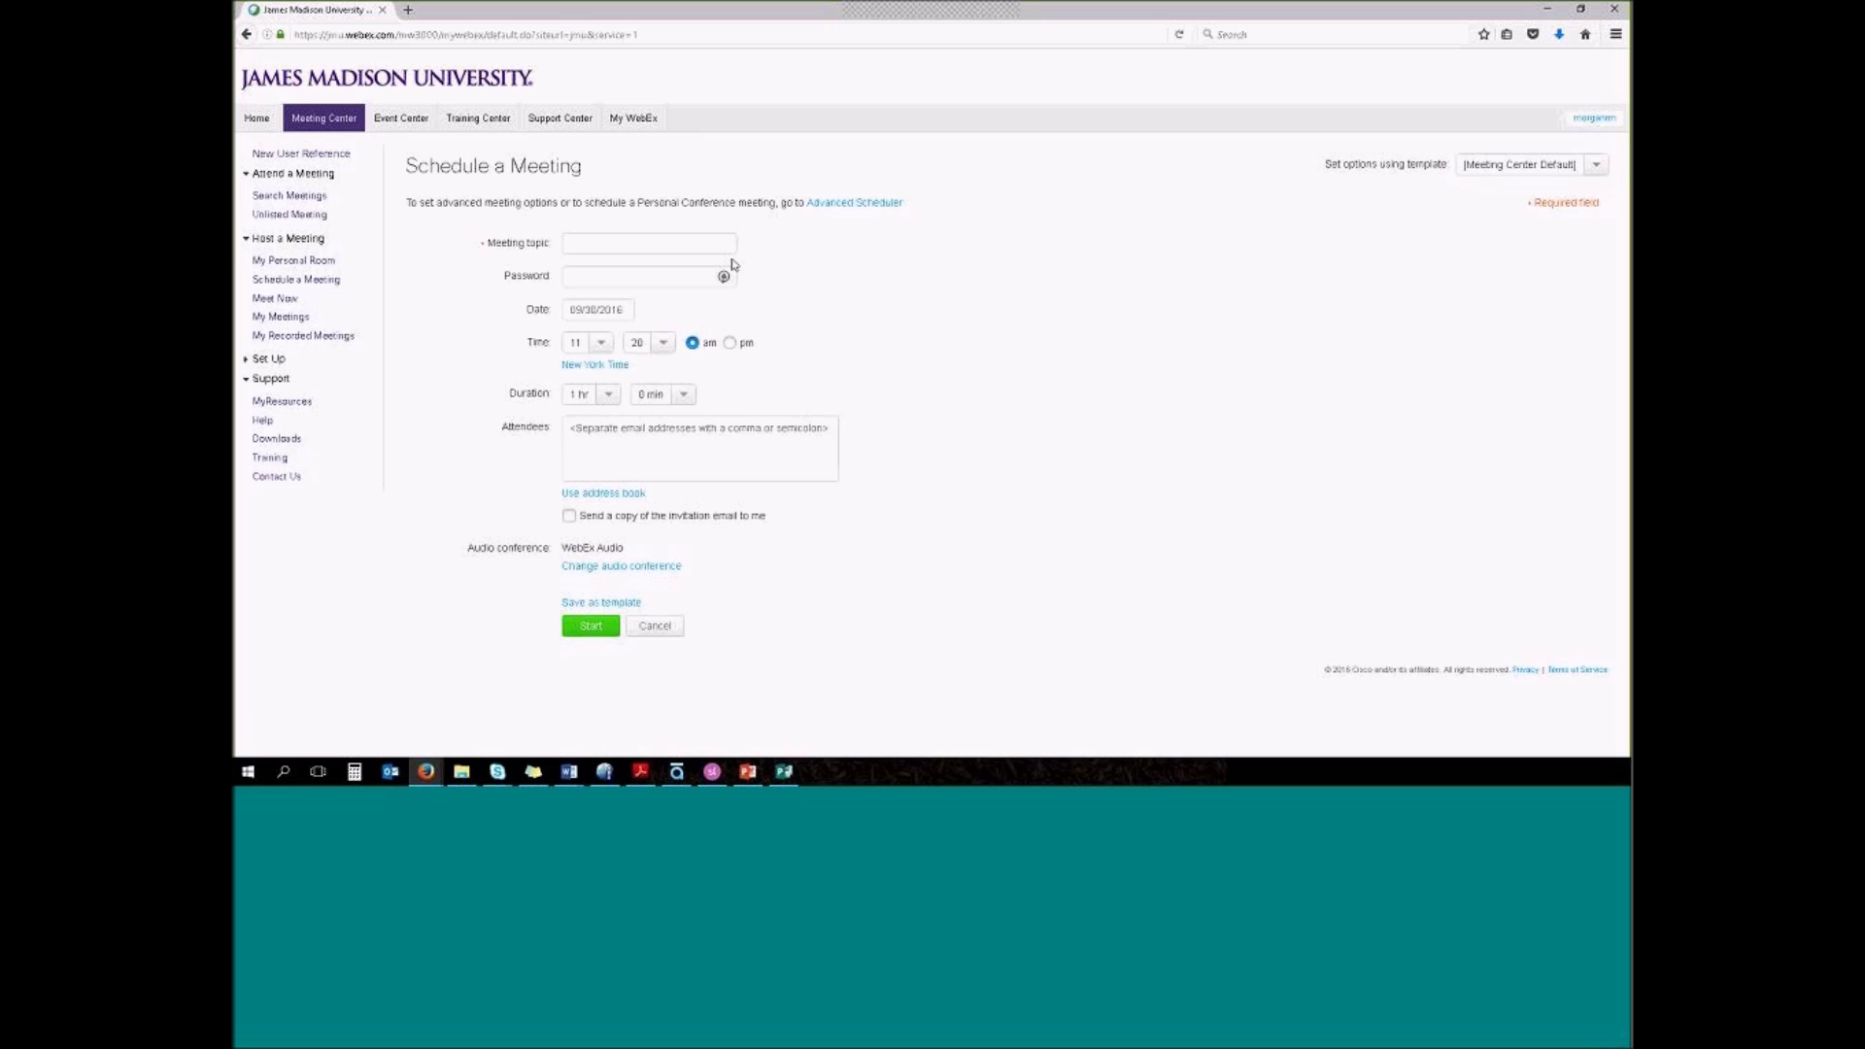
Enter 'Test for Webex Demo' as the meeting topic
click(613, 242)
text(Test for Webex Demo)
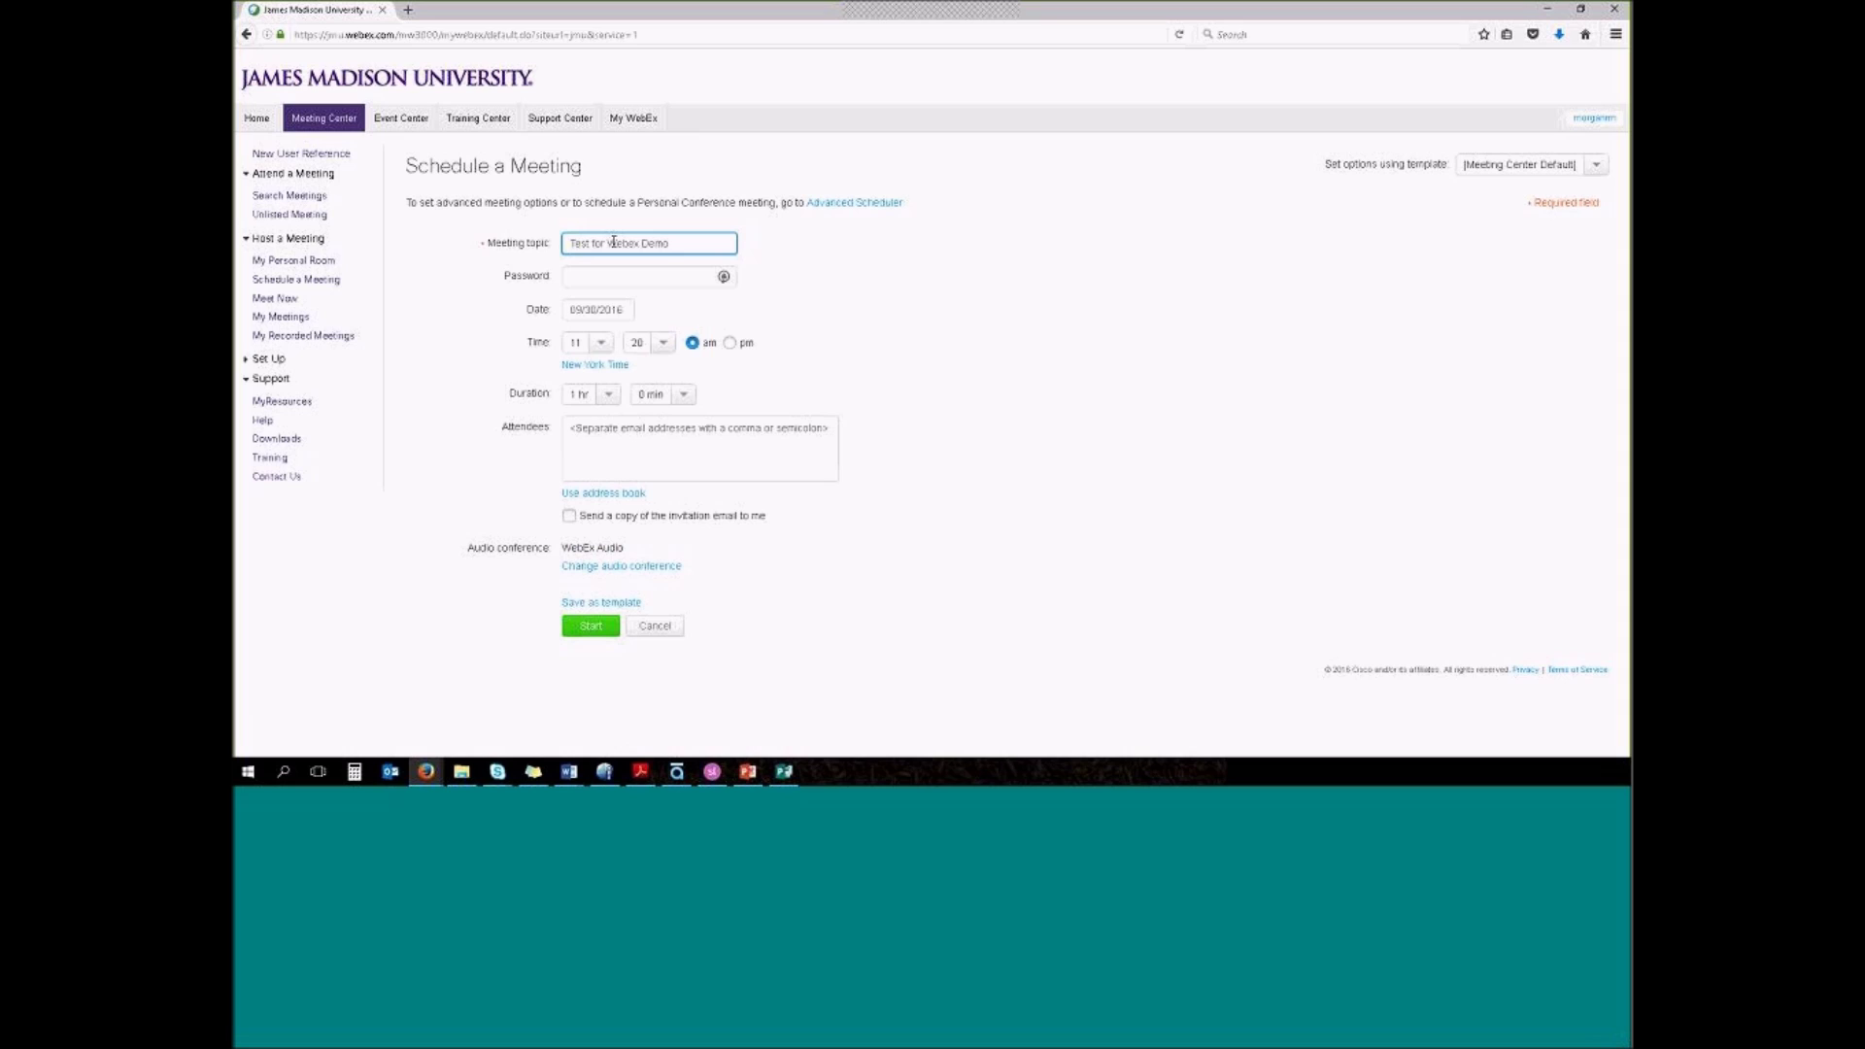
click(648, 280)
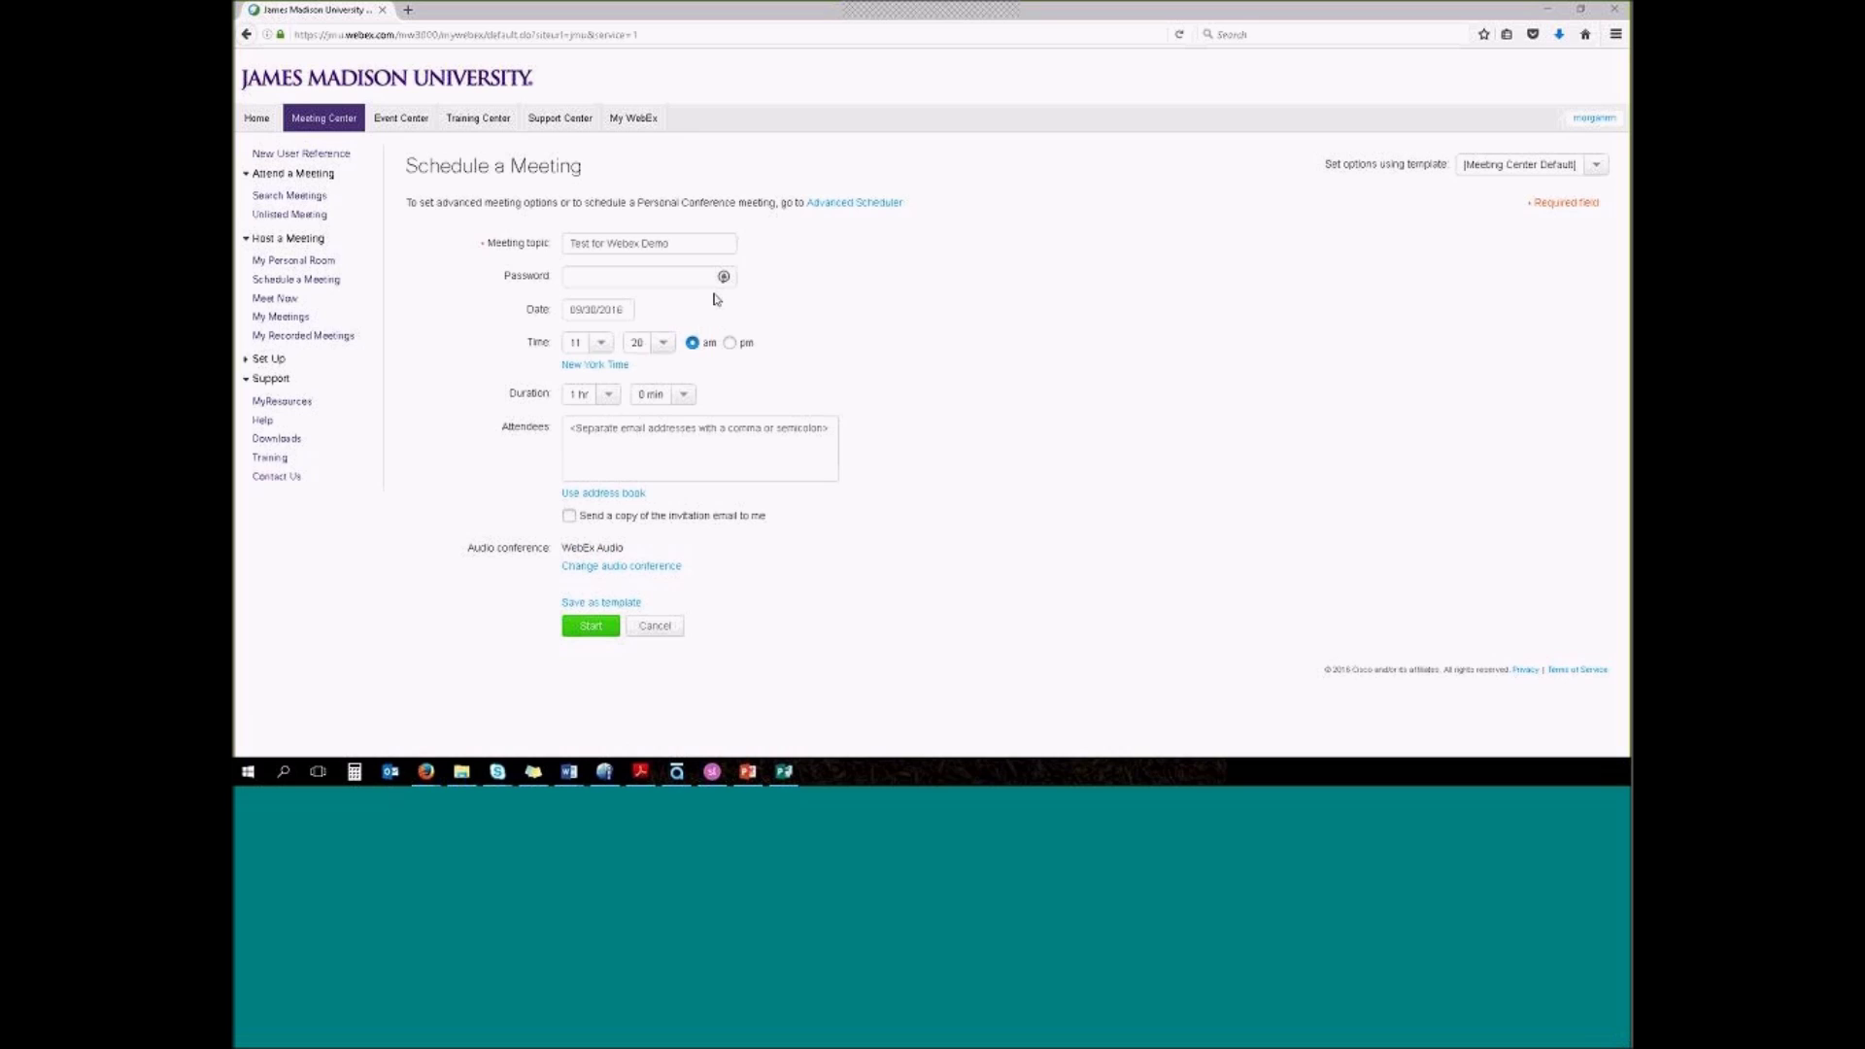
Schedule the meeting for October 3, 2016 at 1:00 pm
click(617, 311)
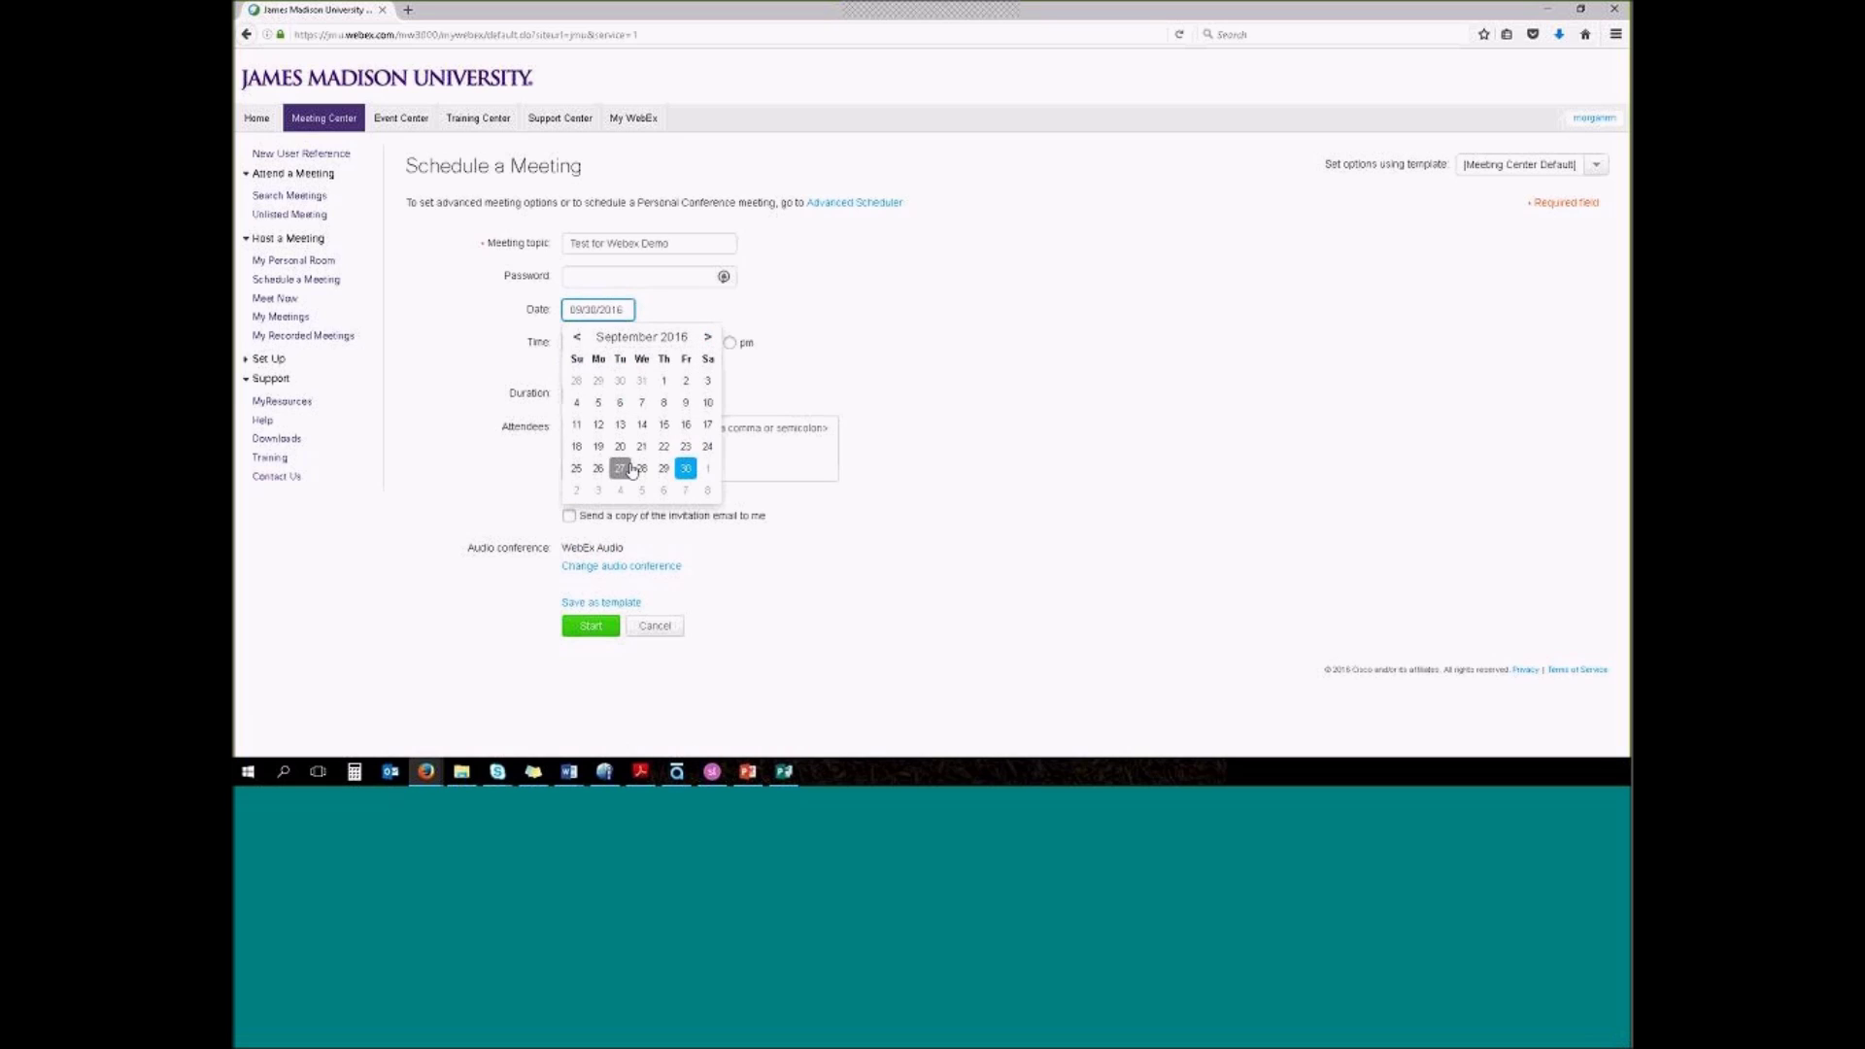
click(598, 491)
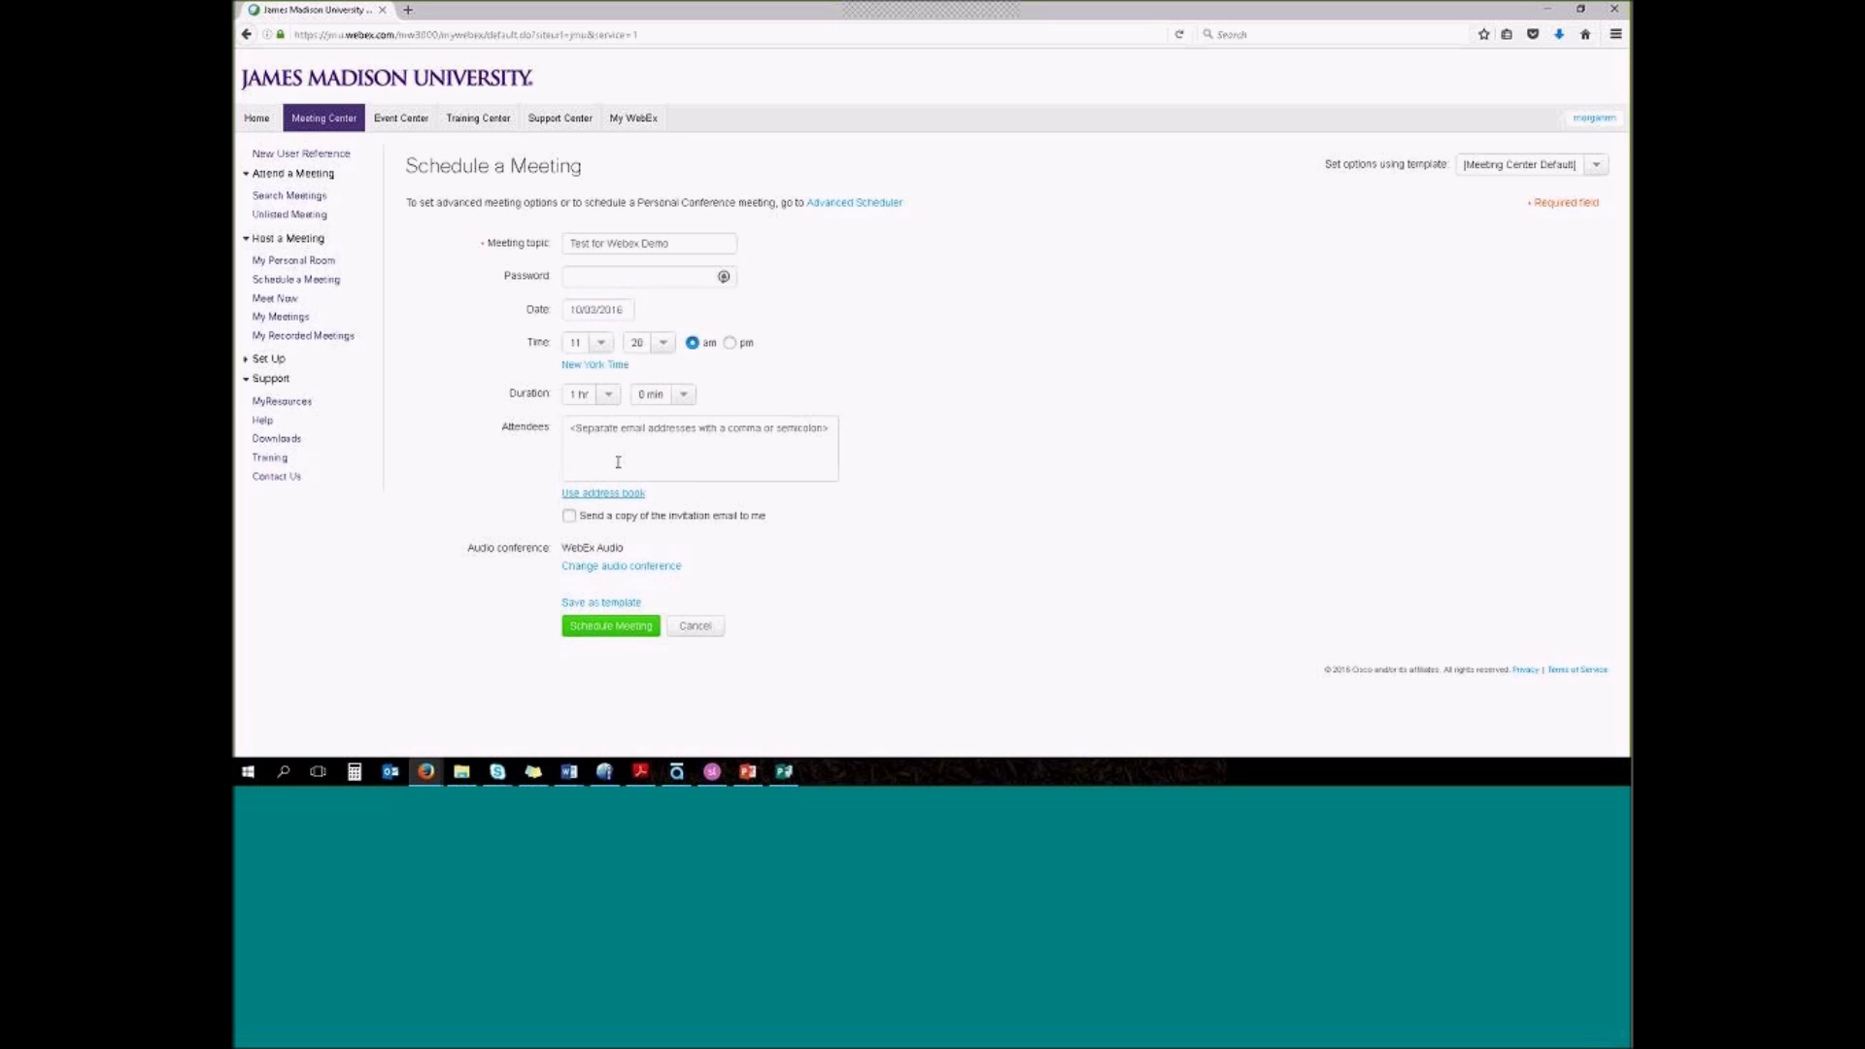
click(598, 343)
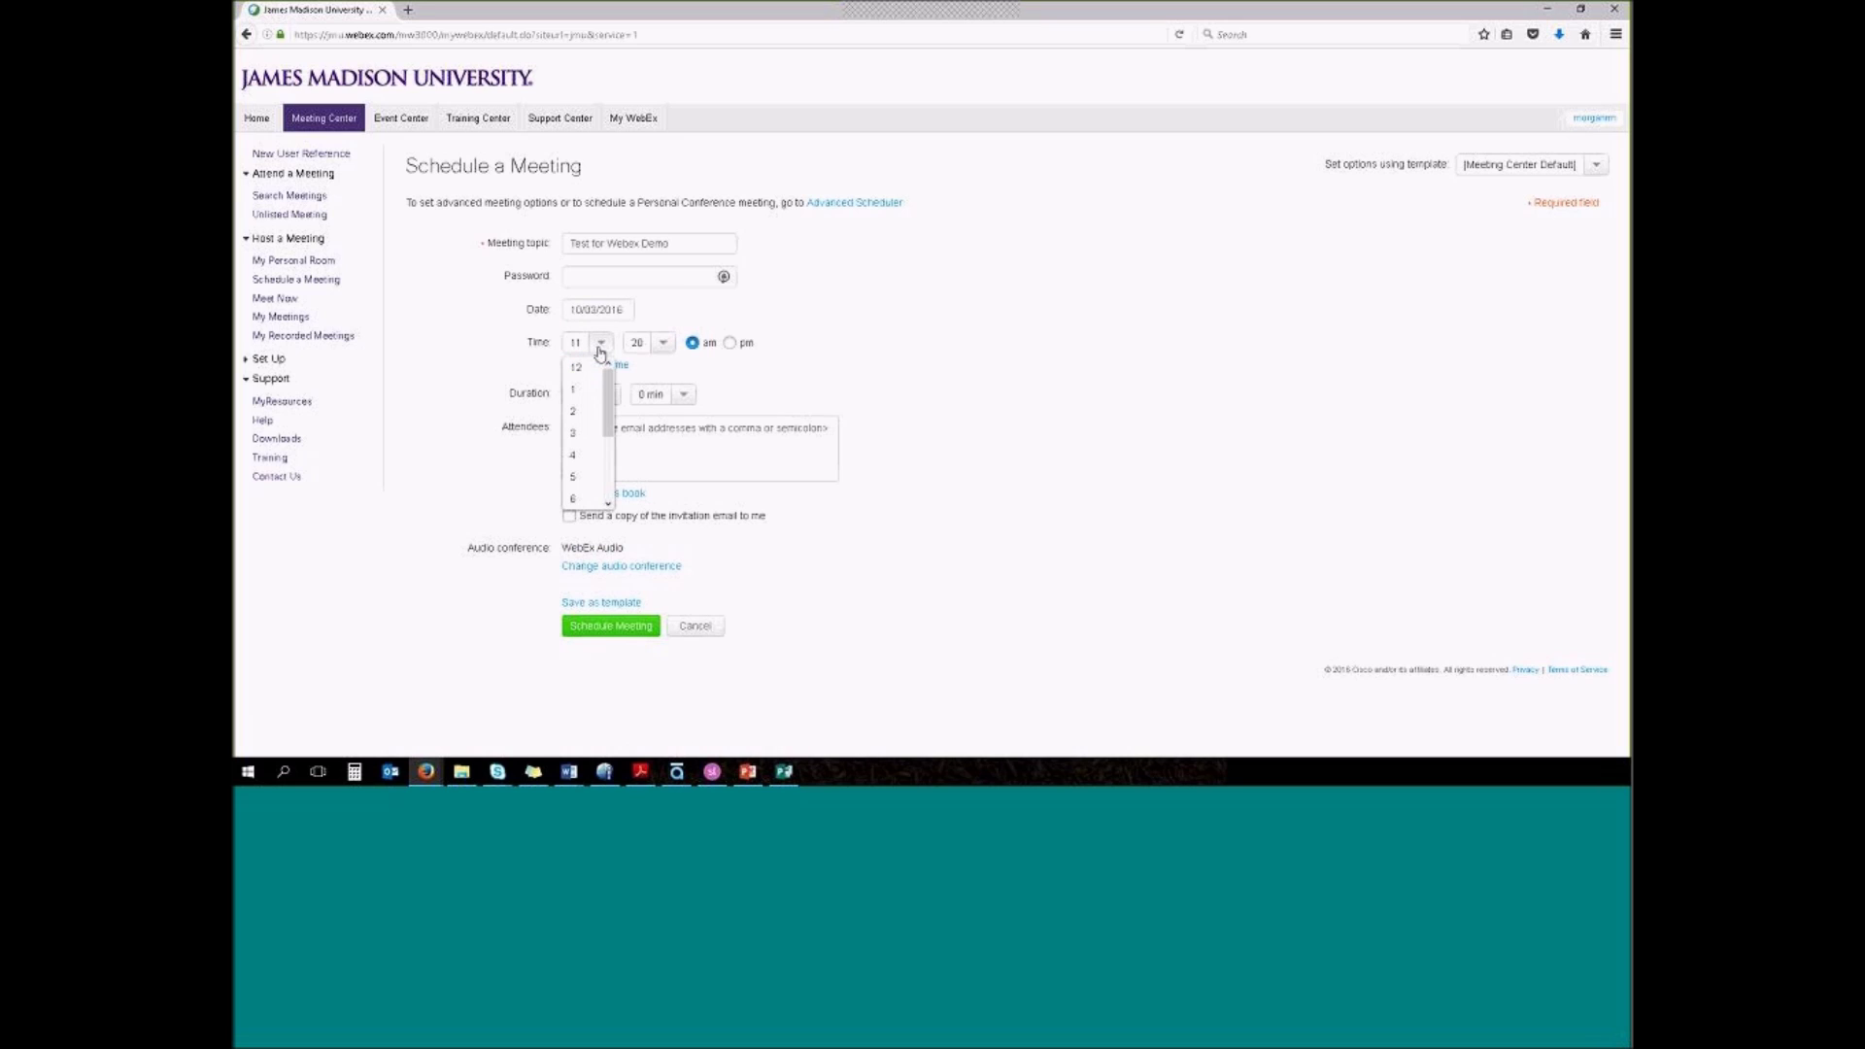
click(590, 397)
click(660, 346)
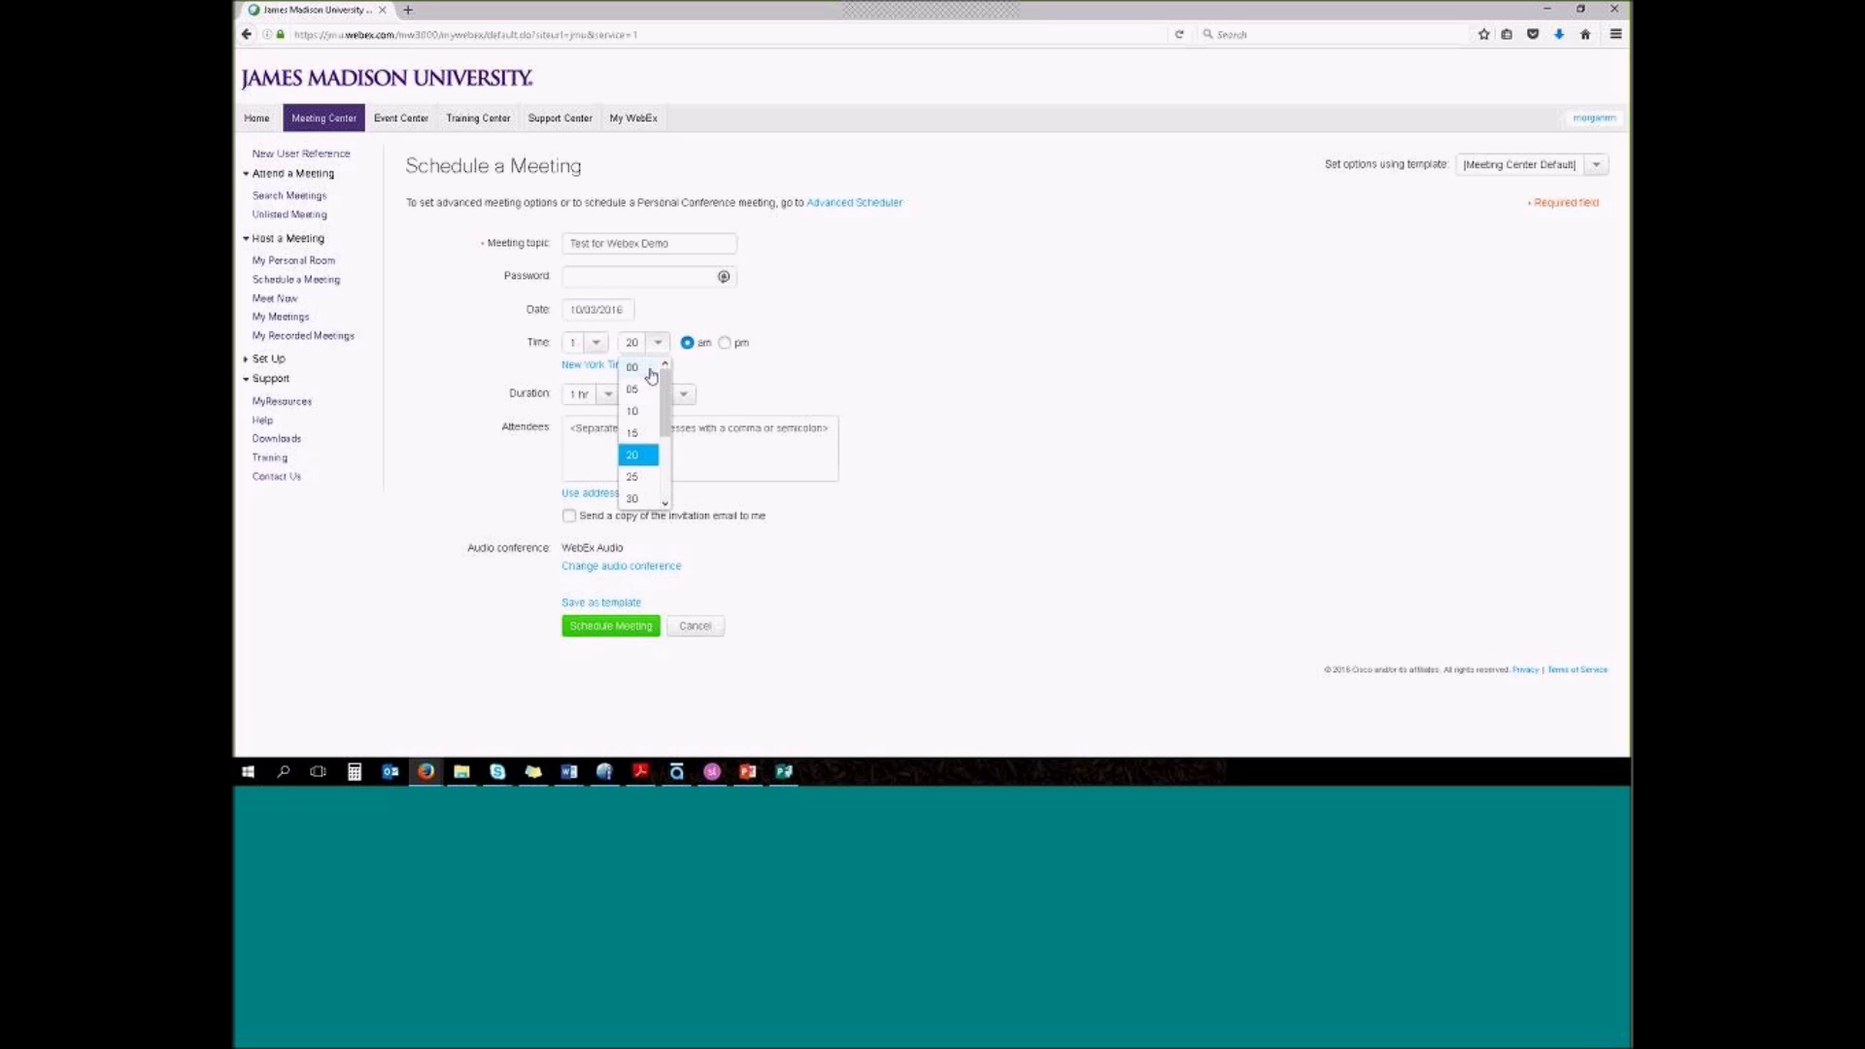
click(641, 367)
click(725, 345)
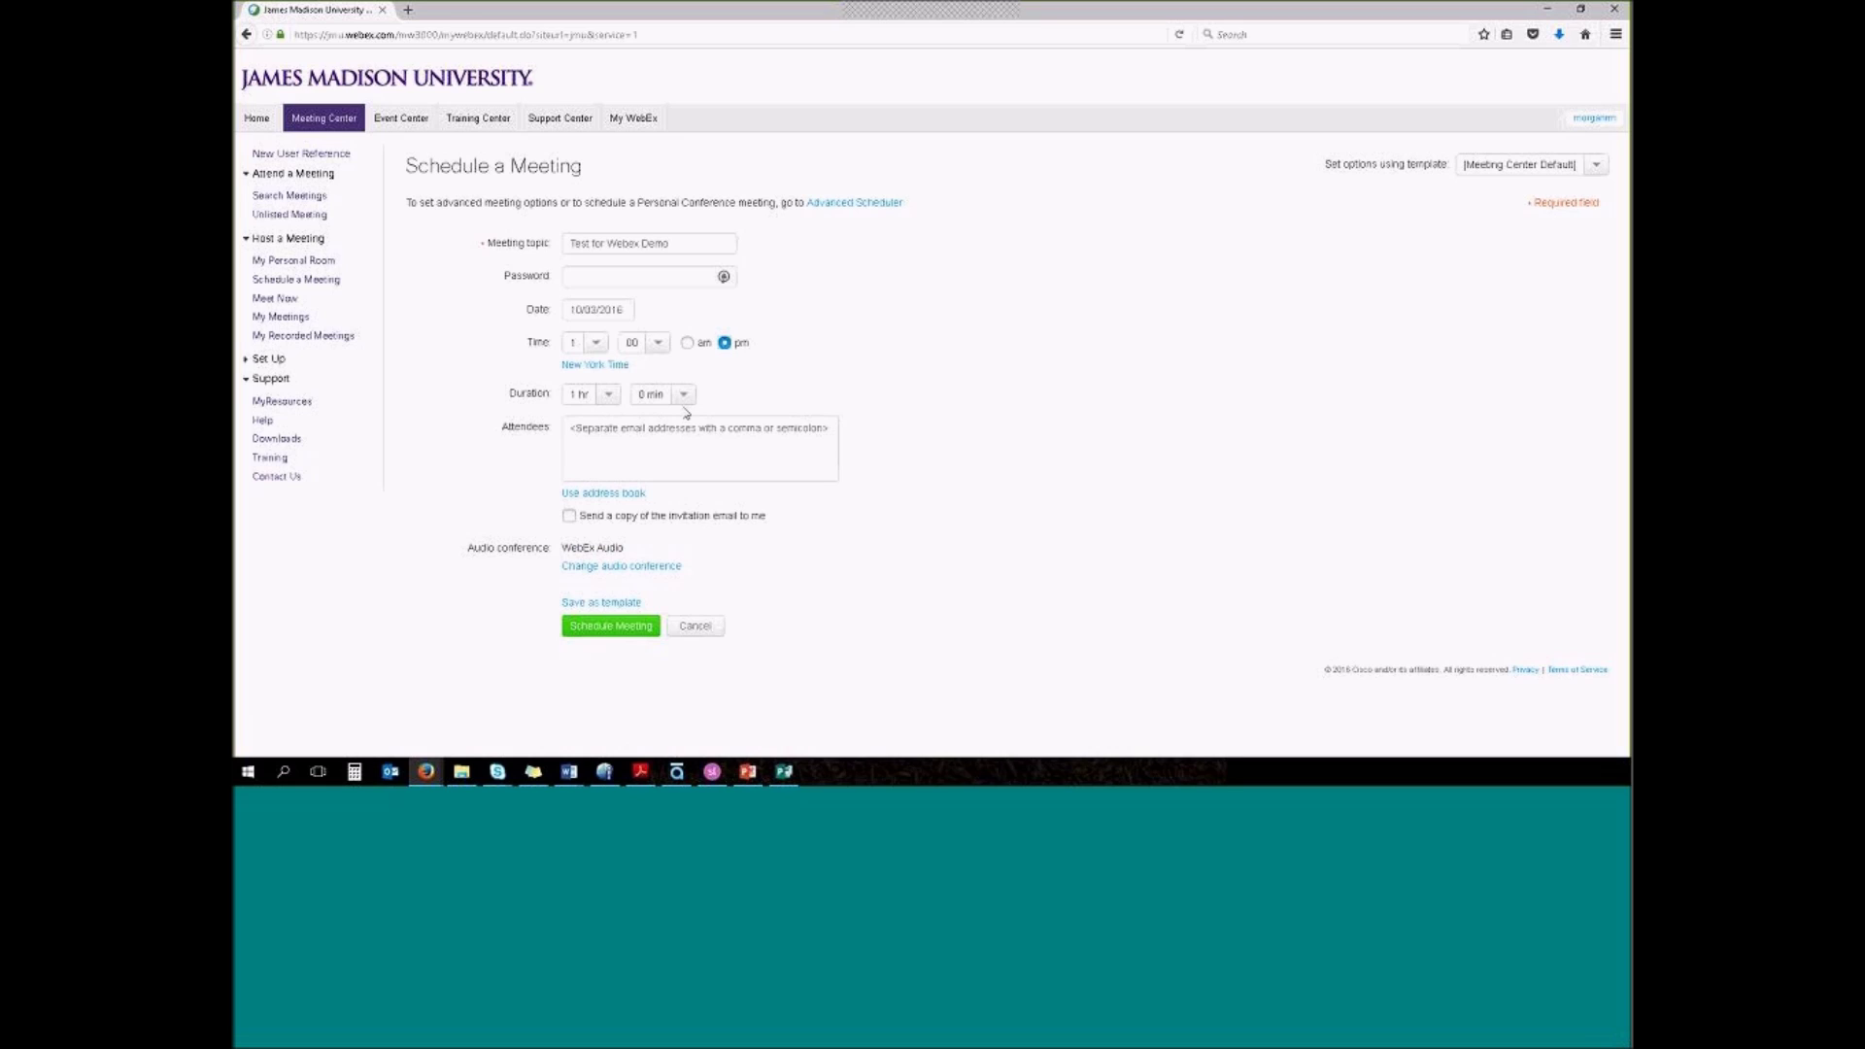
Add two attendees' e-mail addresses and have a copy of the invitation sent to the host
click(628, 443)
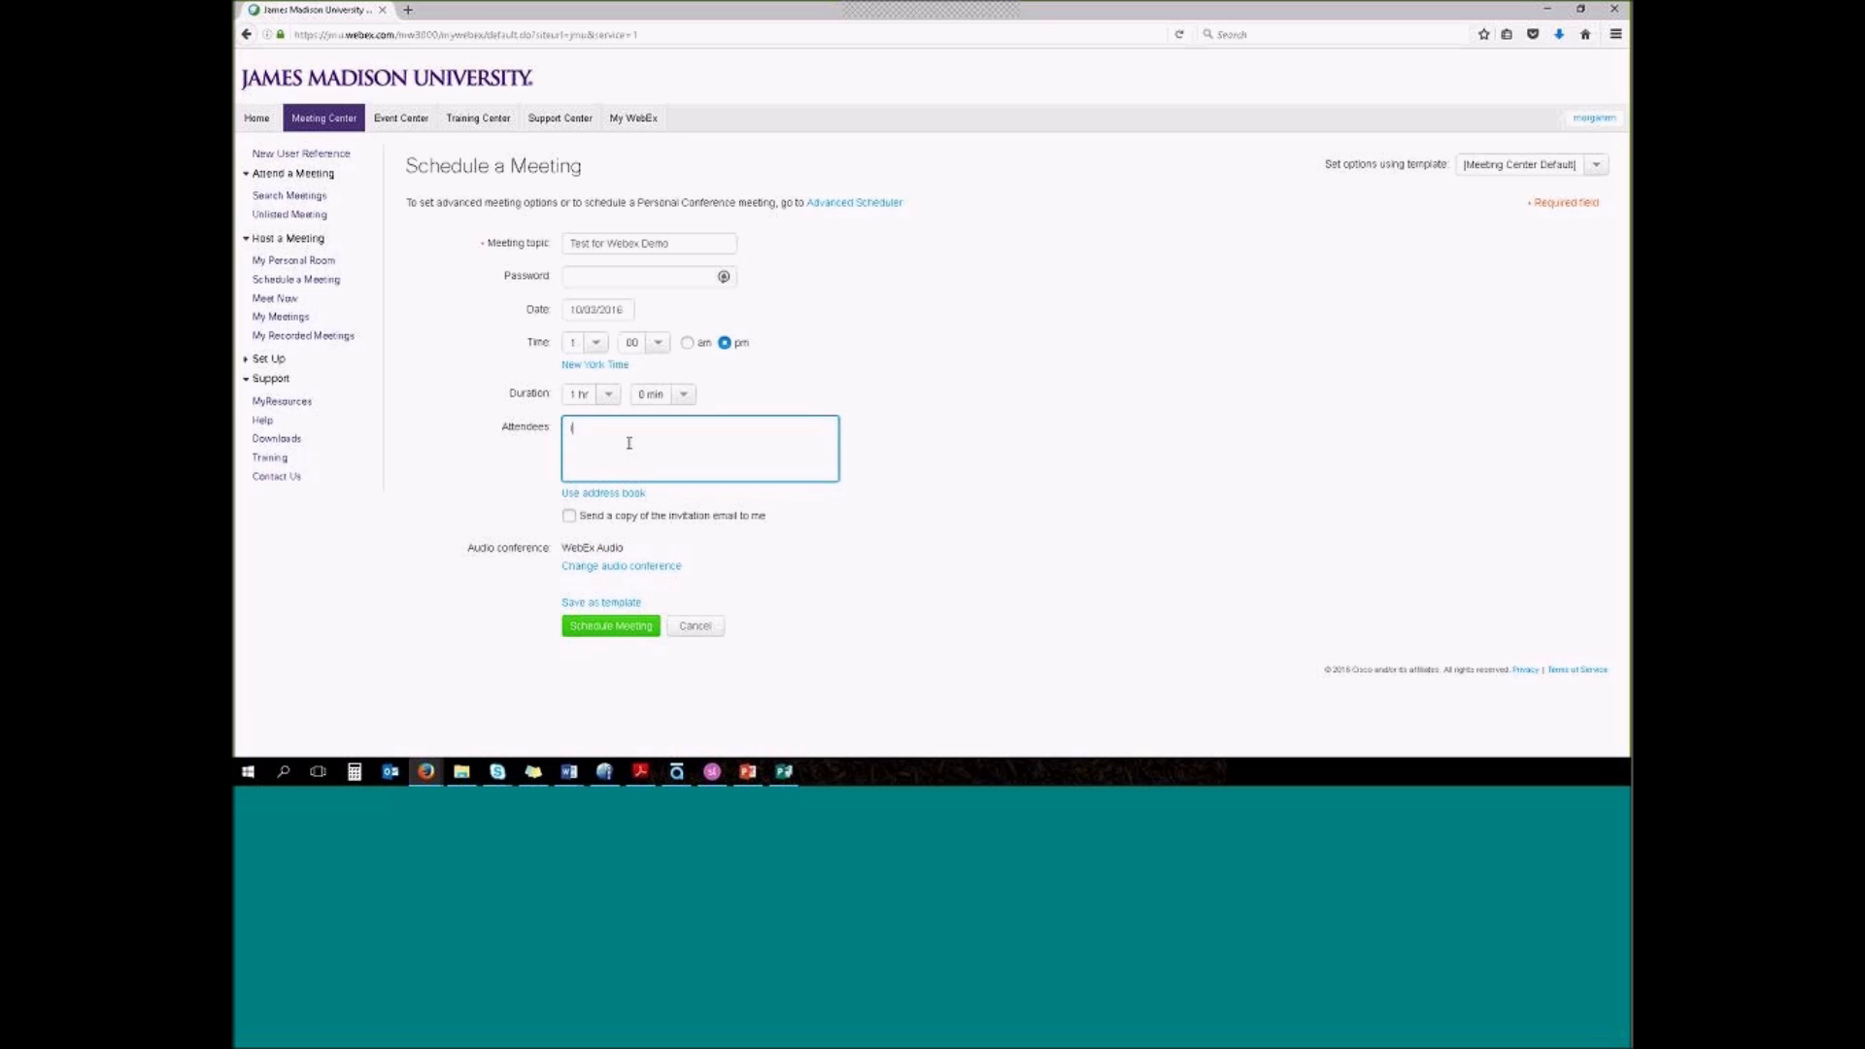
click(569, 516)
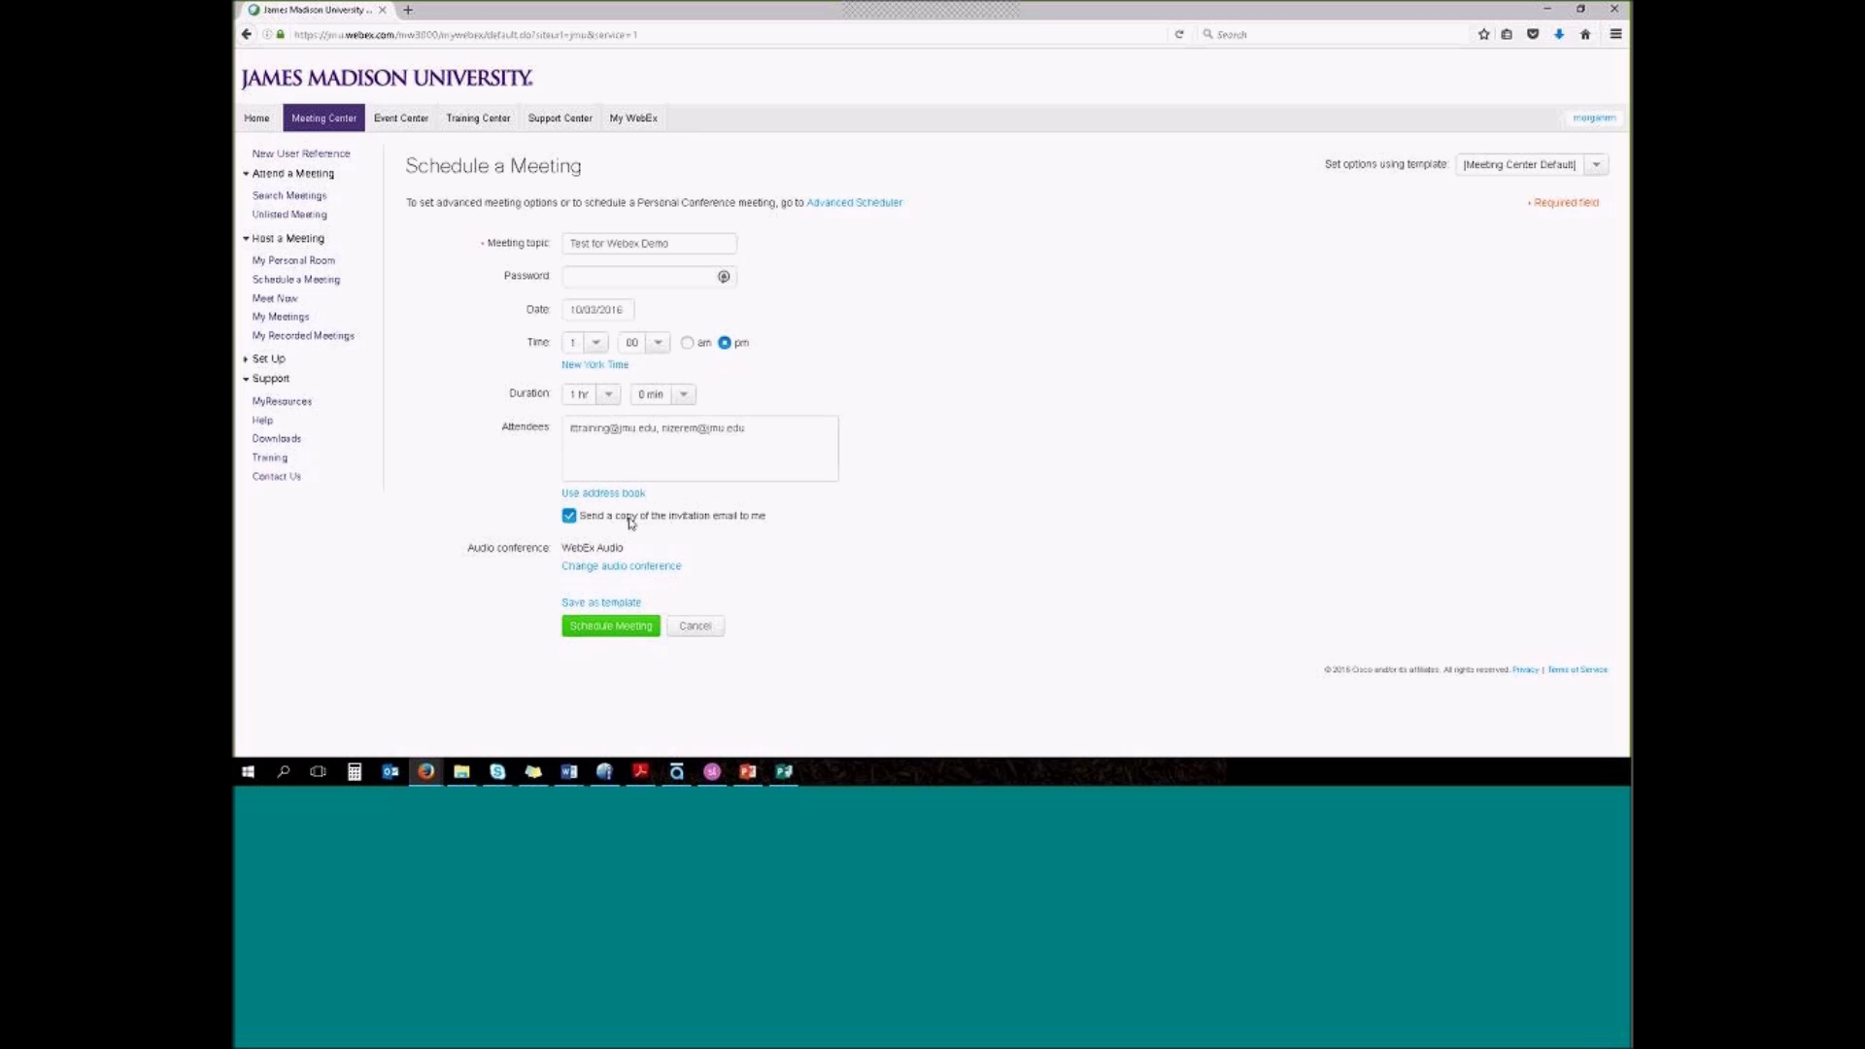
In the Advanced Scheduler, remove the meeting from the public calendar and go to Date & Time
click(839, 203)
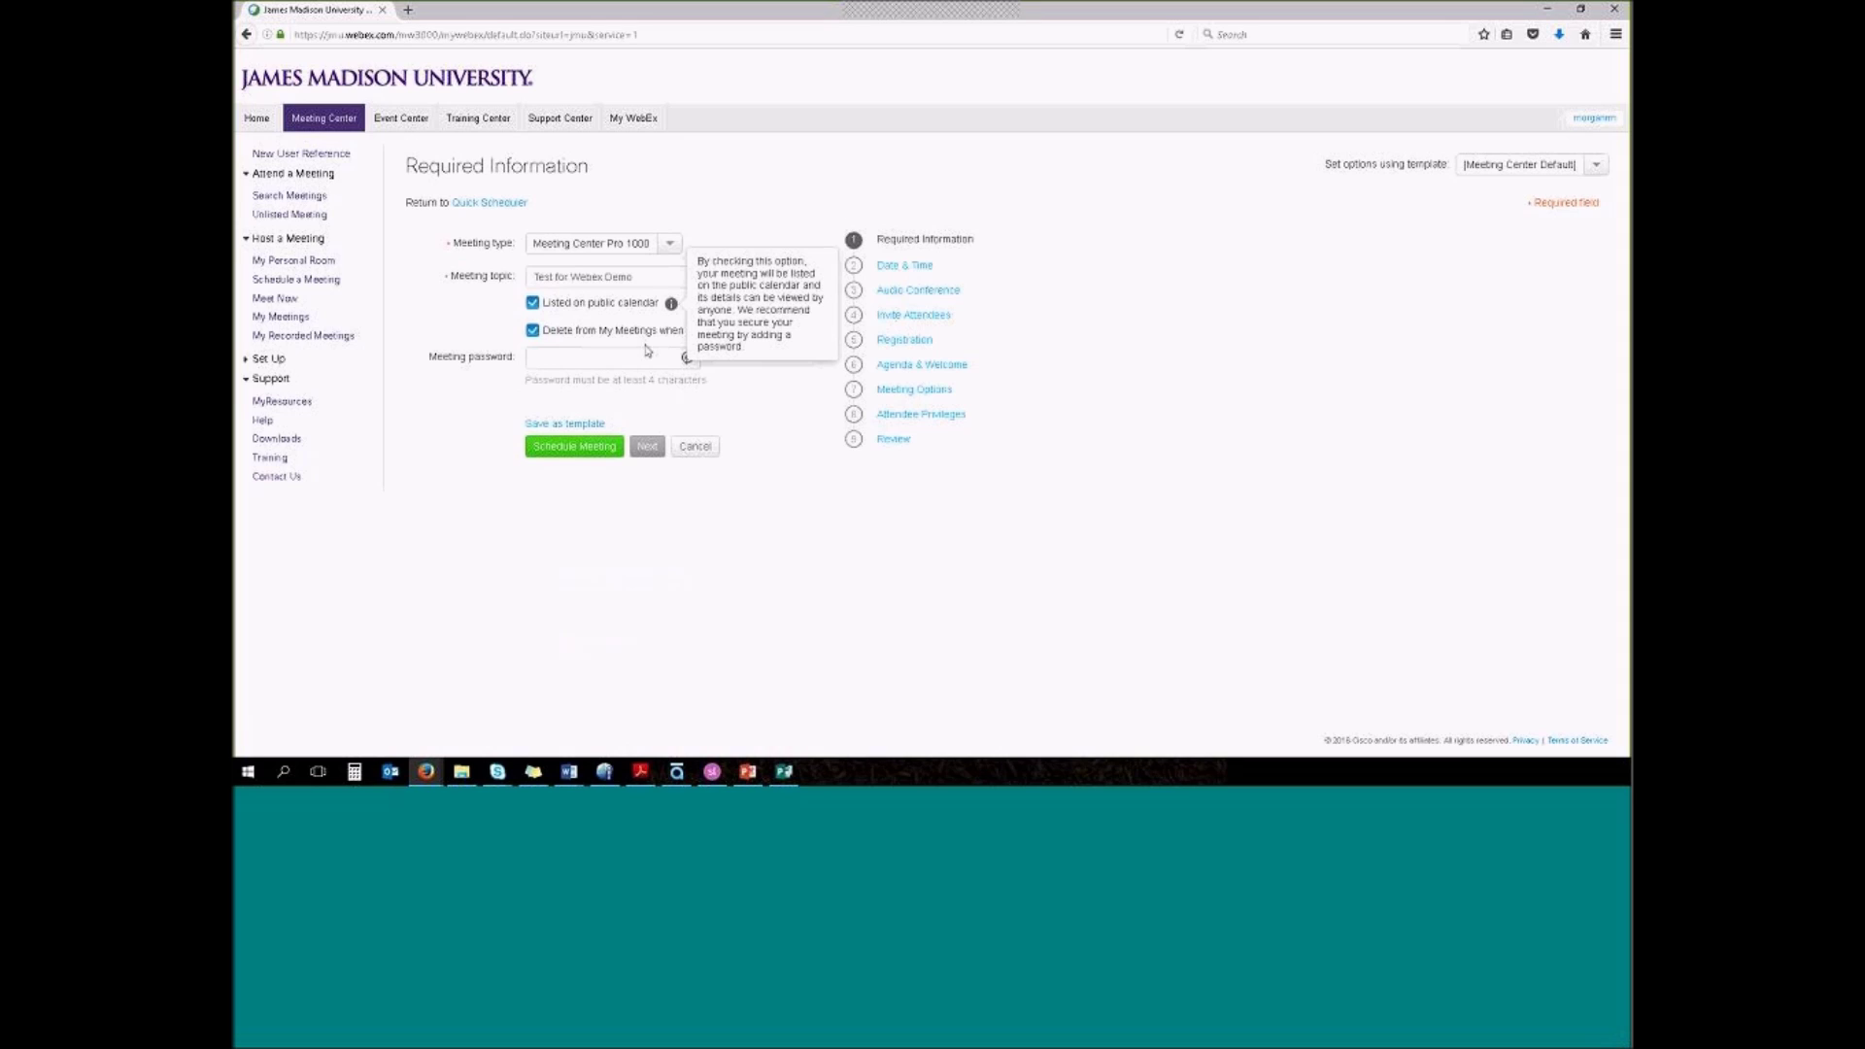
click(626, 278)
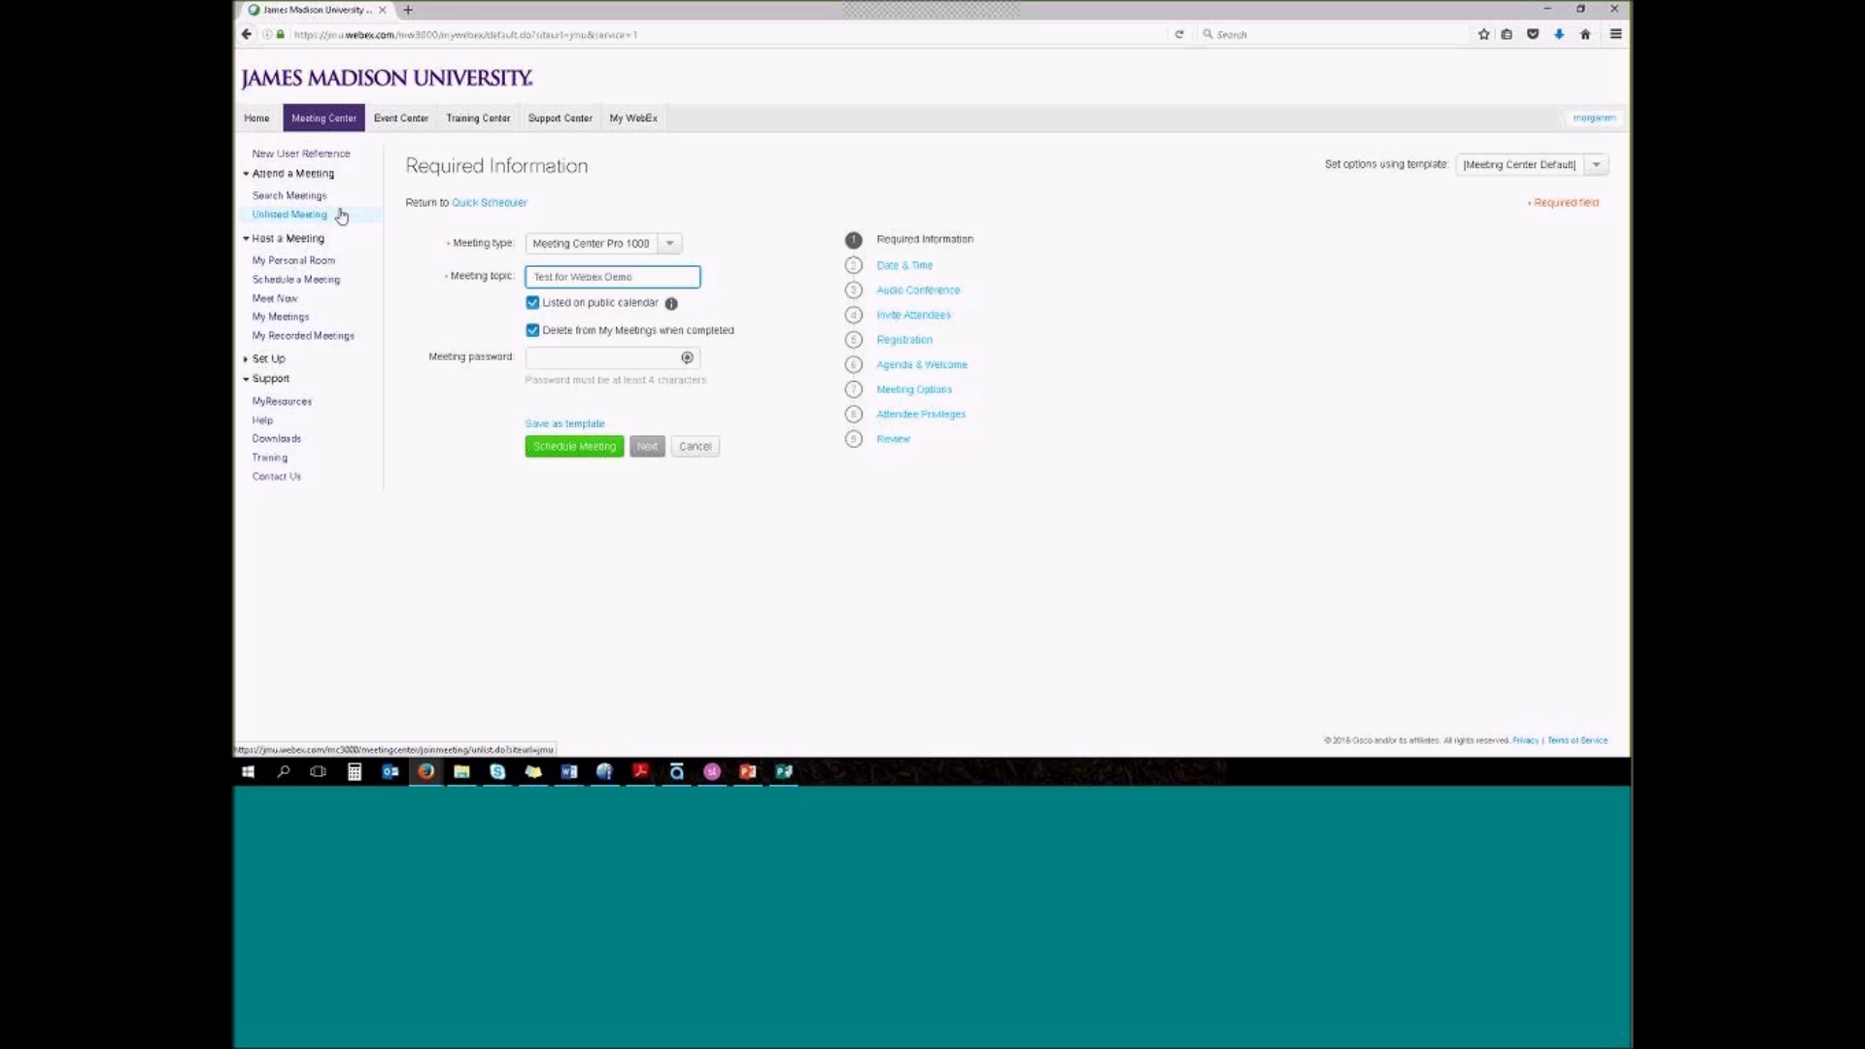
click(532, 303)
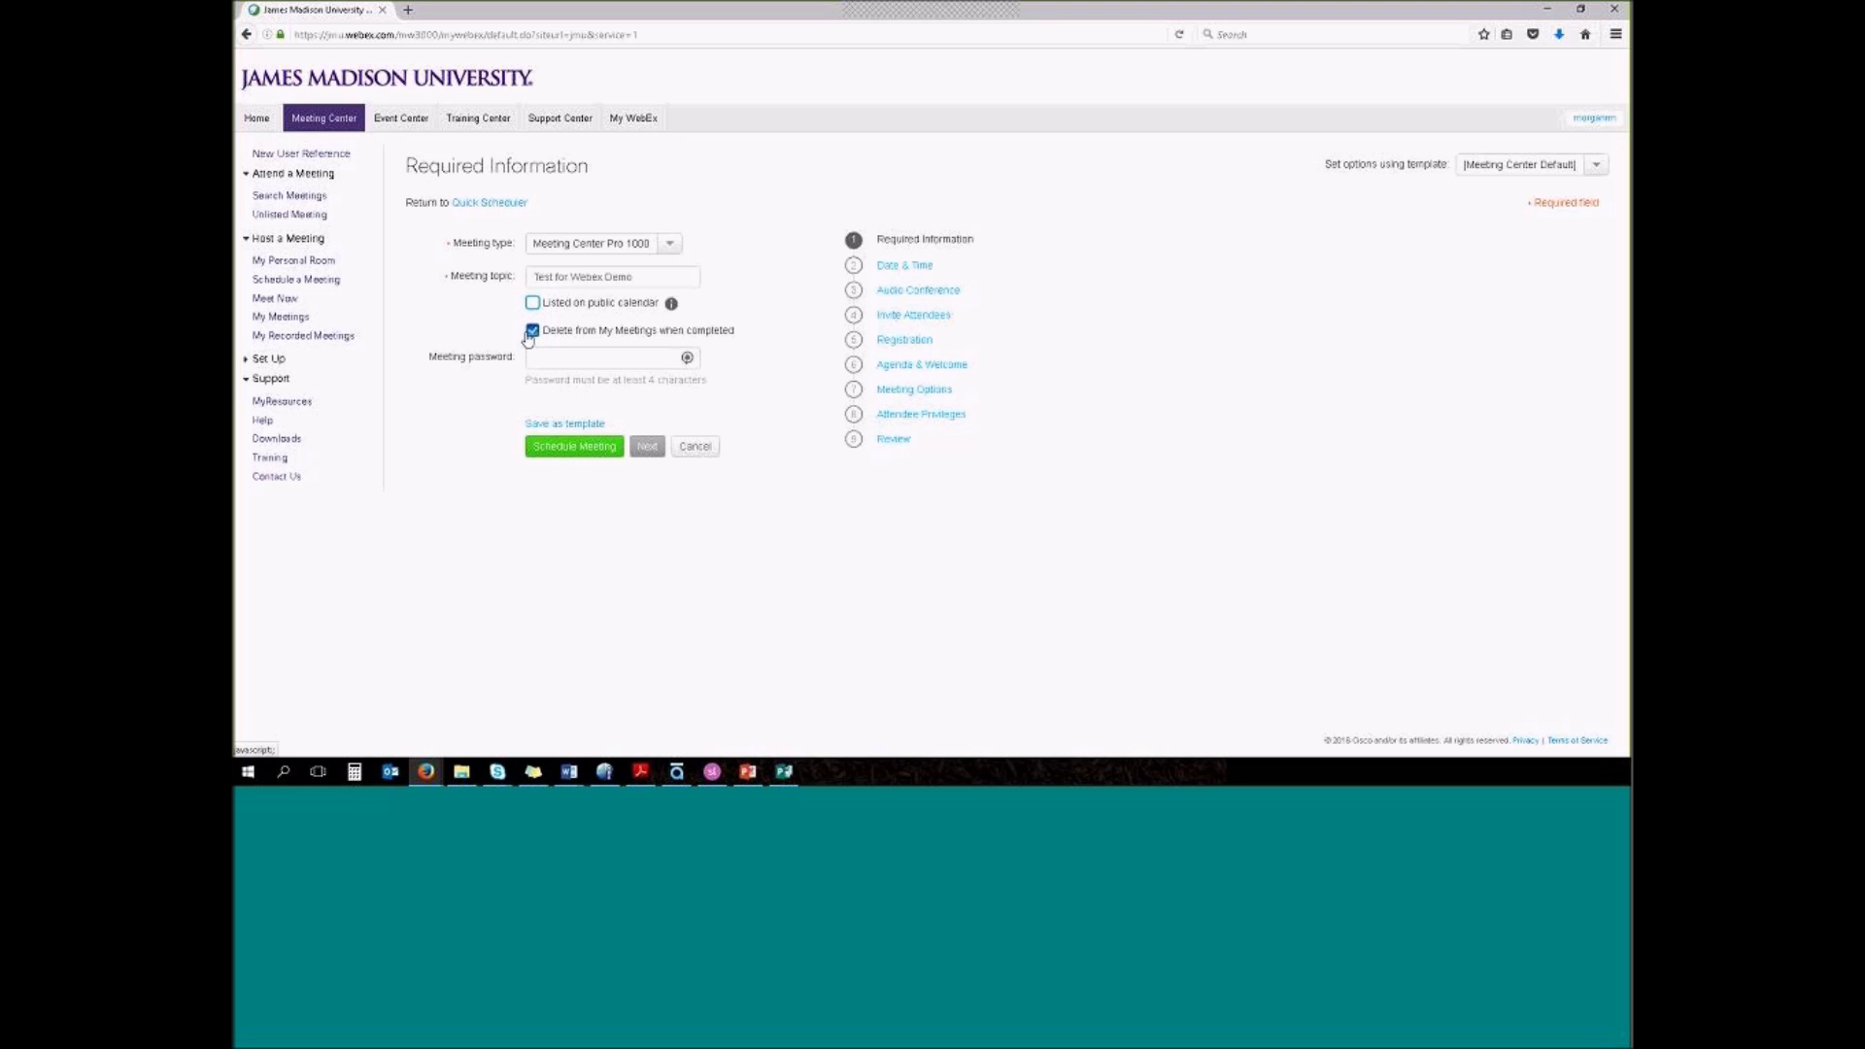
click(888, 267)
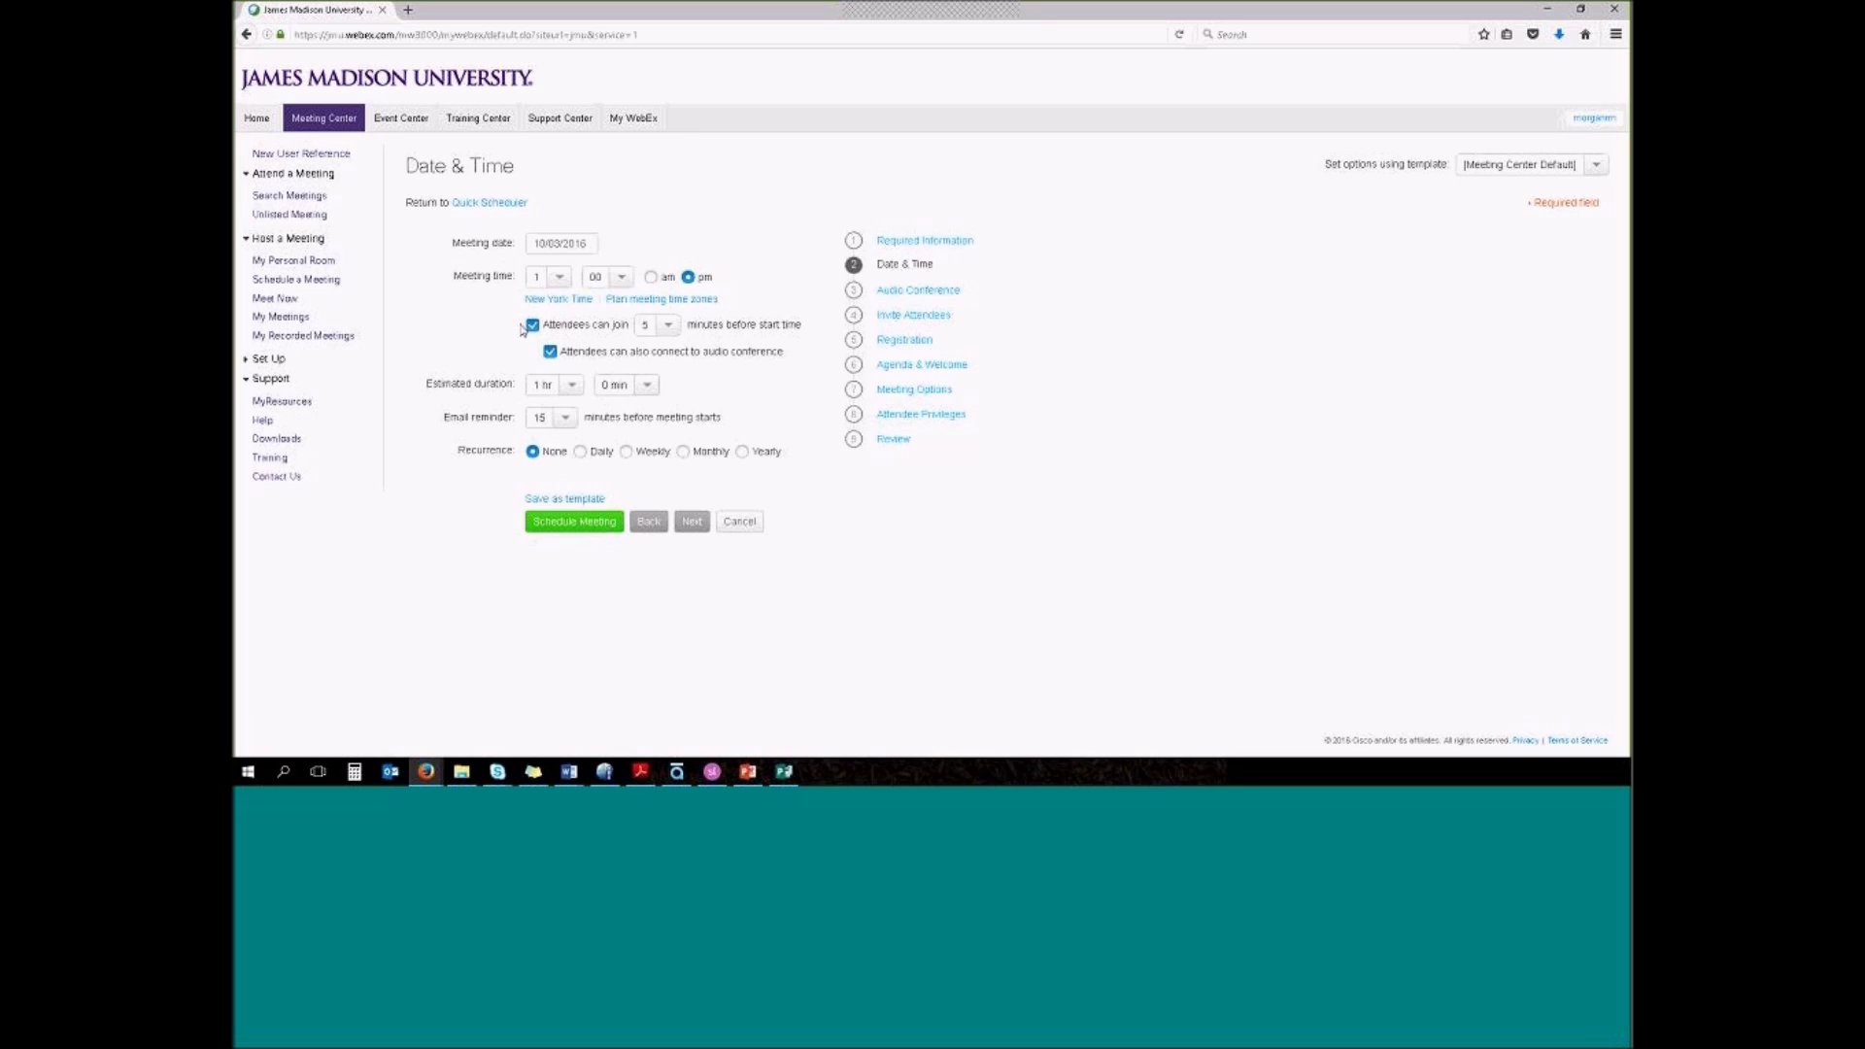
Keep 5-minute early join and 15-minute reminder; make it weekly, ending after 10 meetings
click(667, 325)
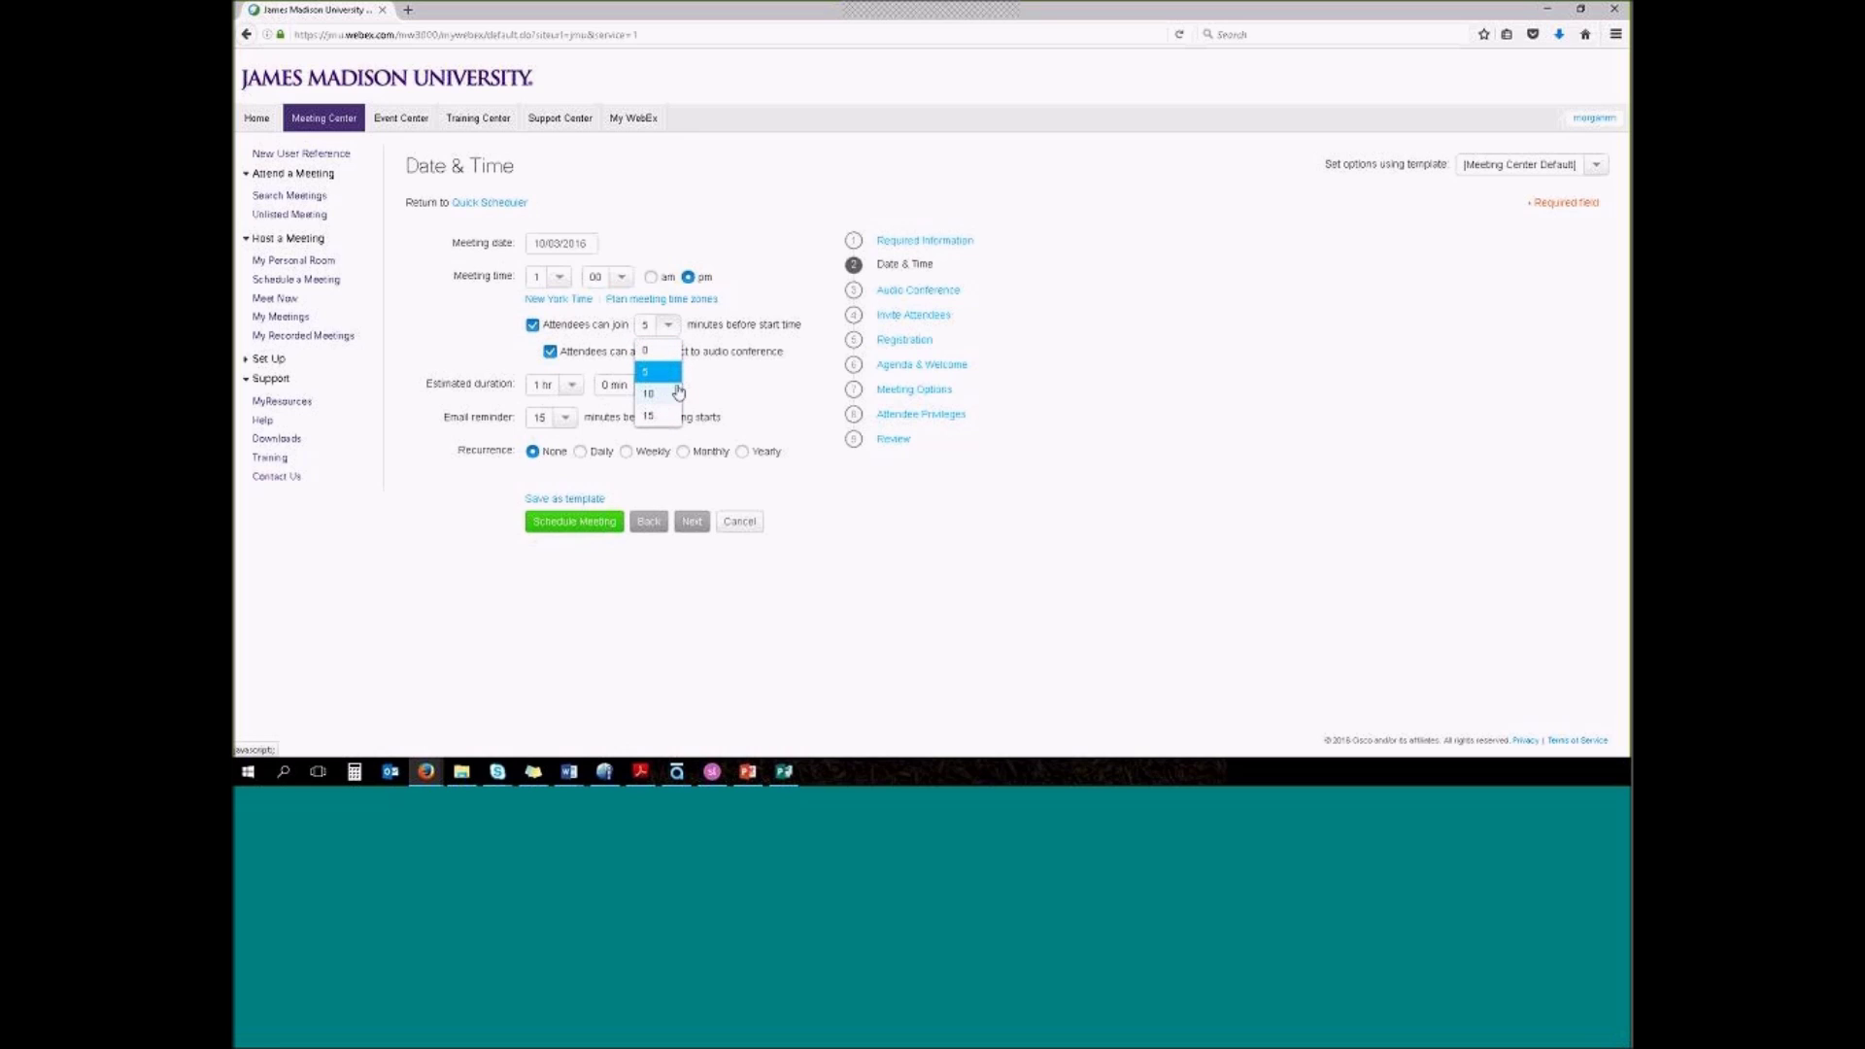
click(481, 350)
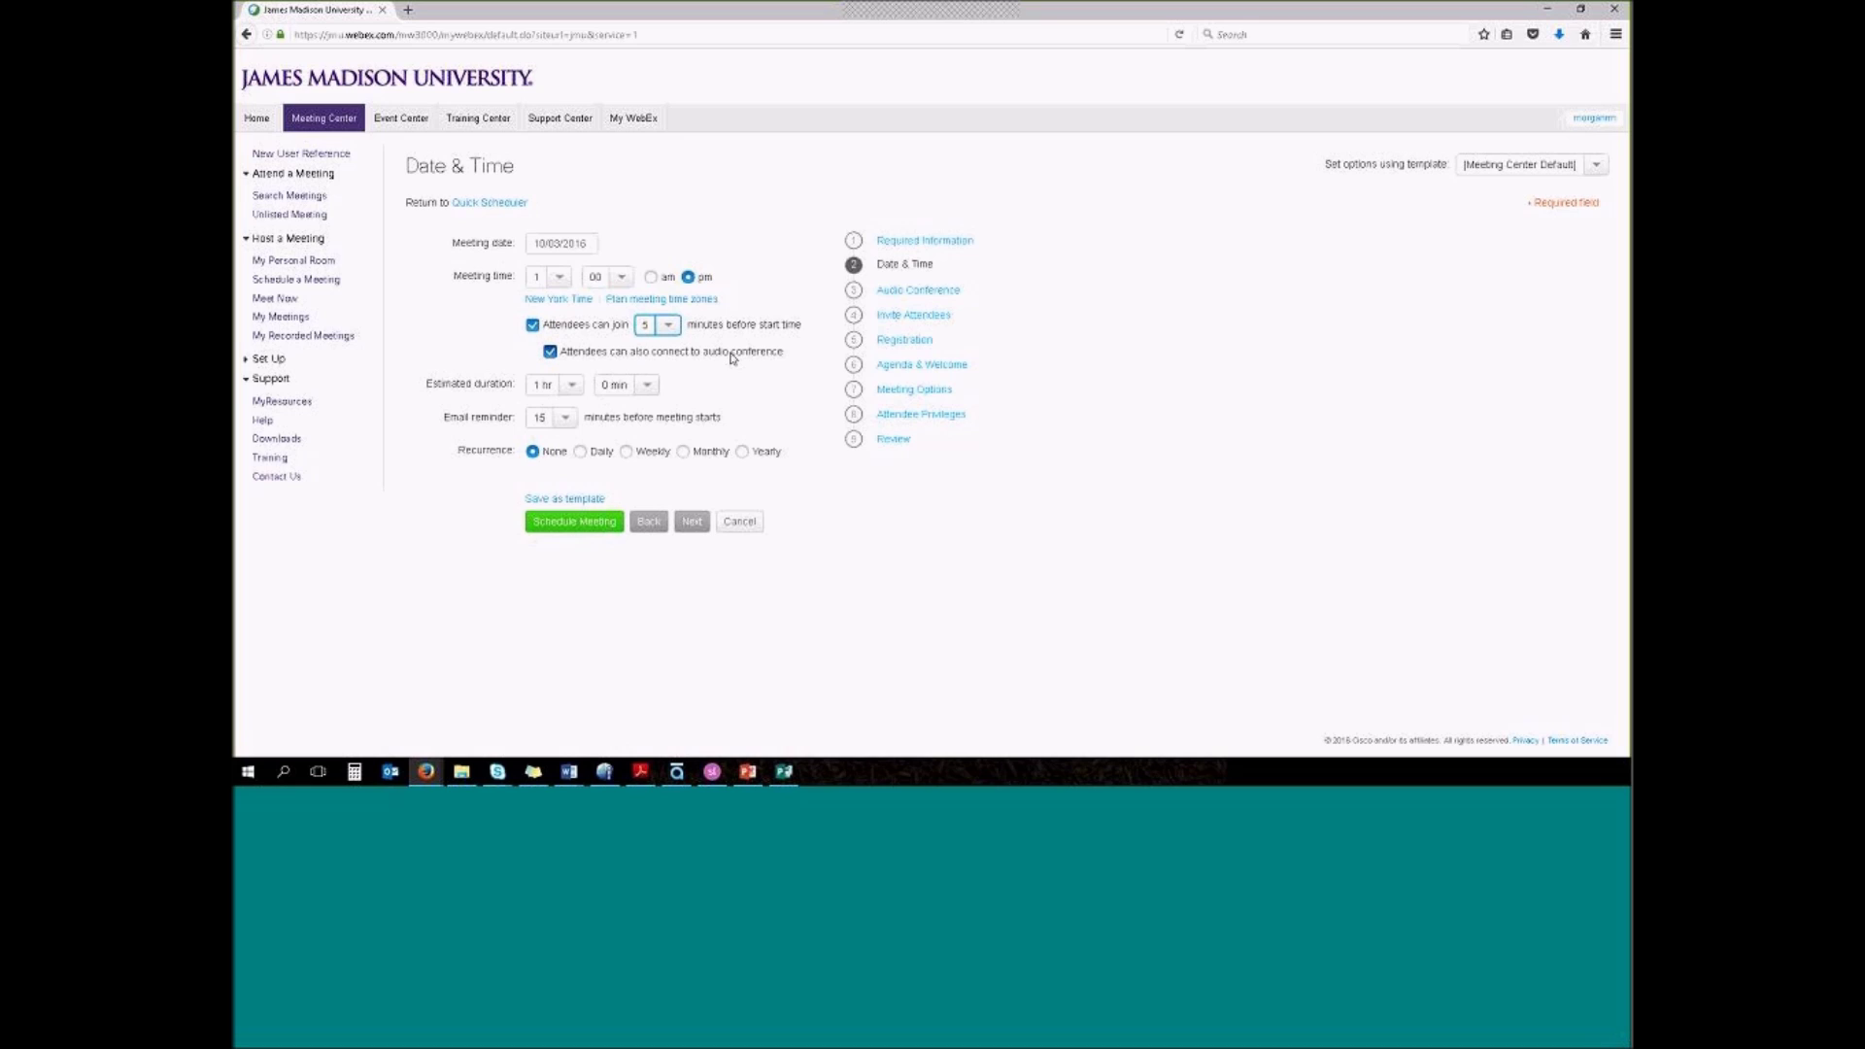
click(566, 419)
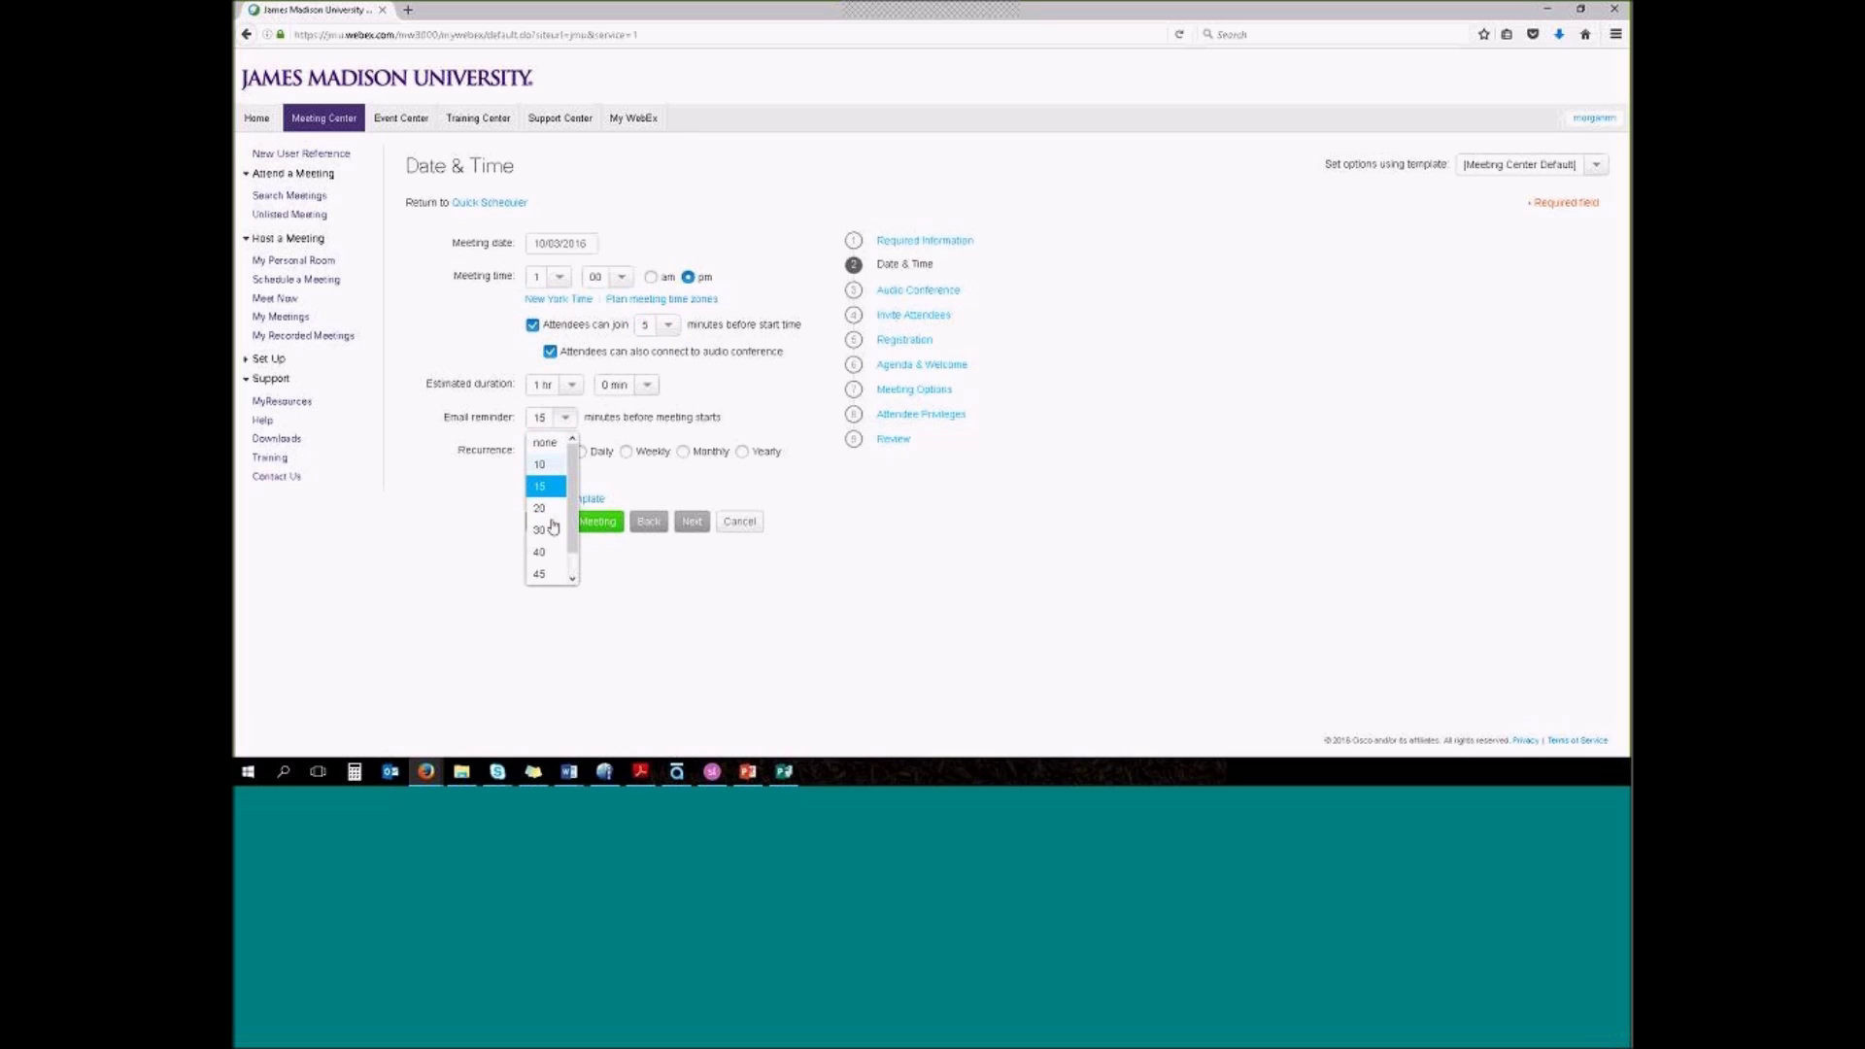
click(492, 497)
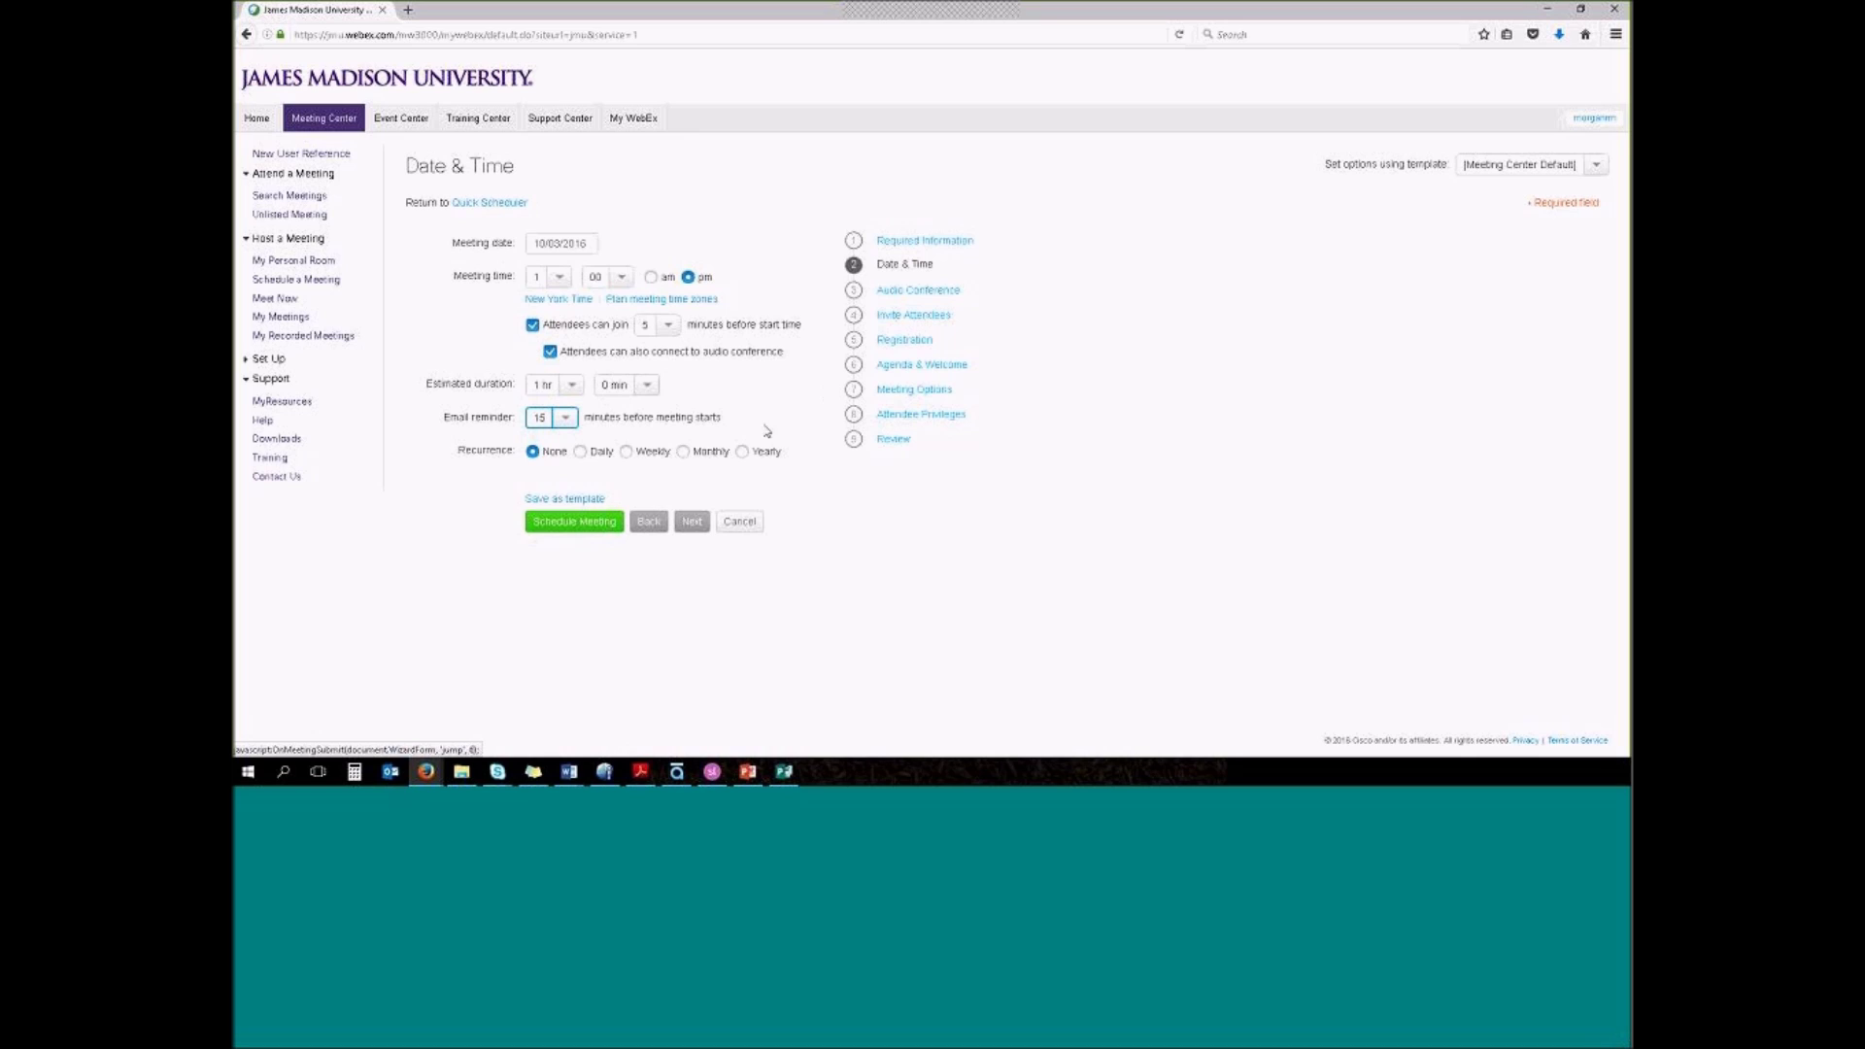
click(627, 451)
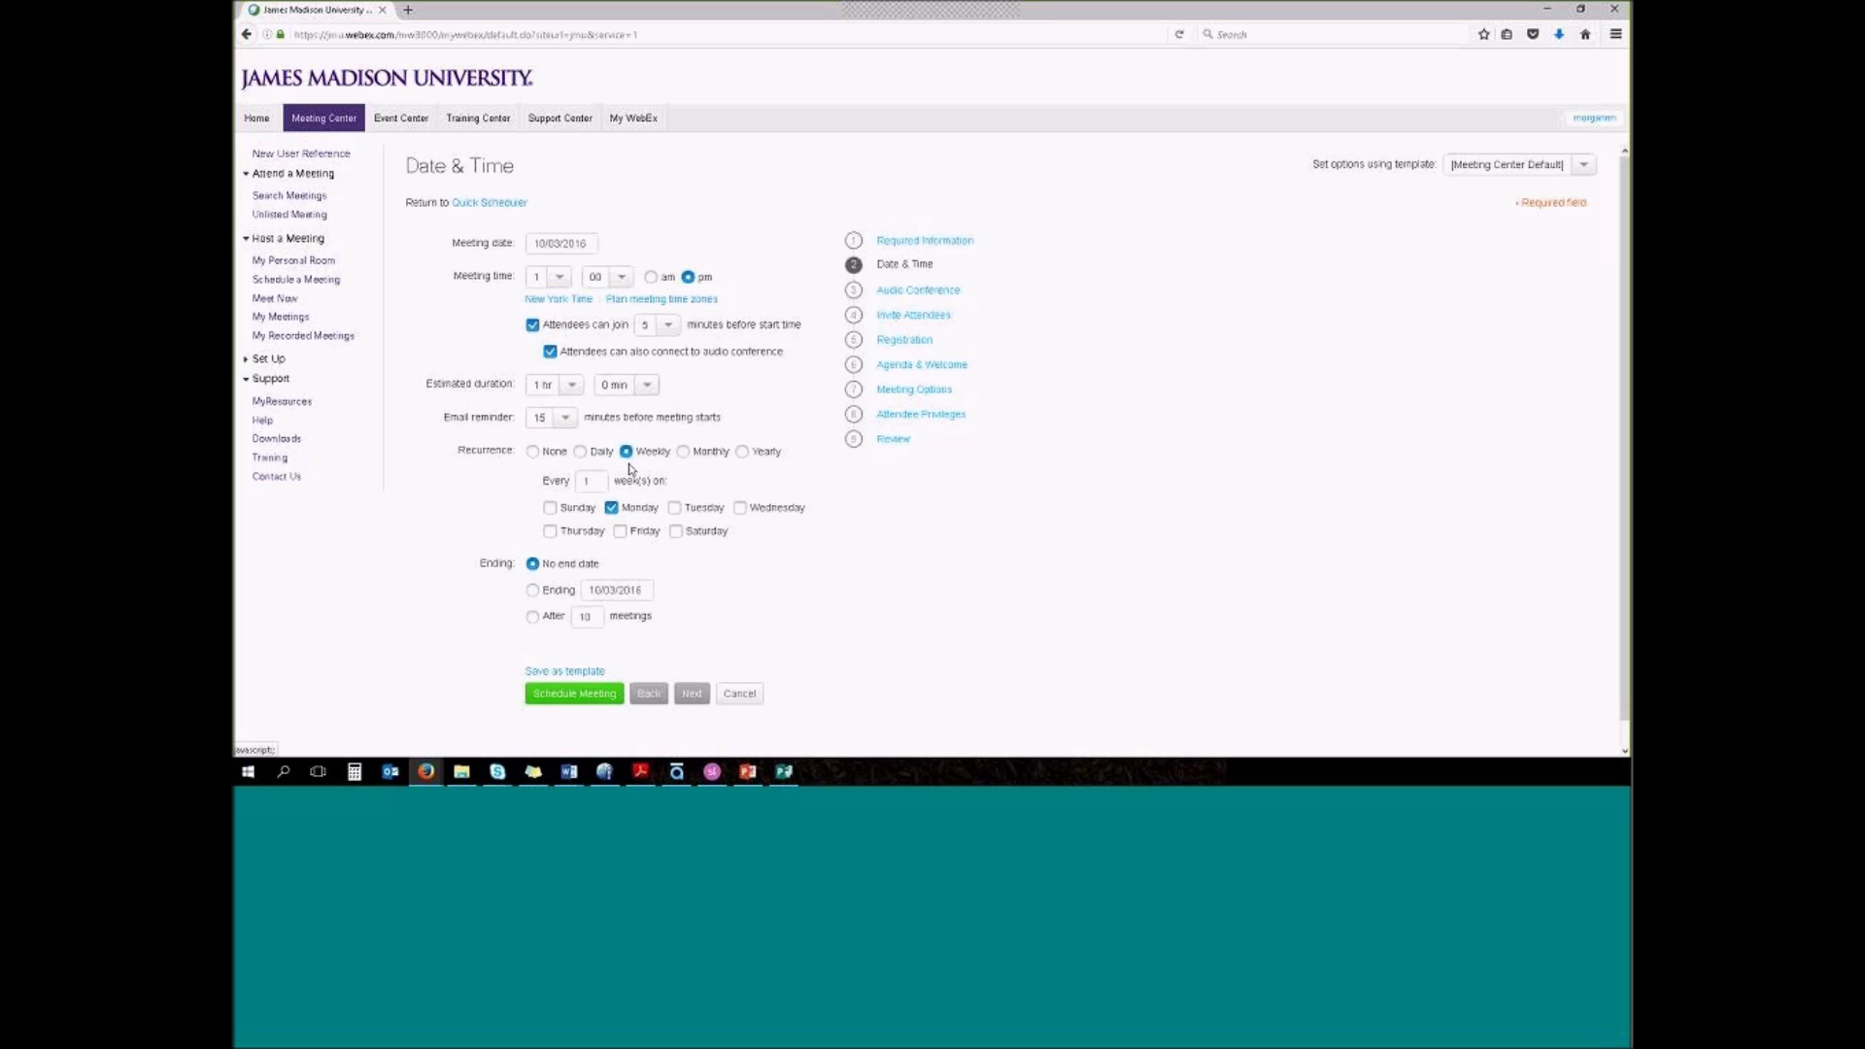
click(532, 617)
click(913, 316)
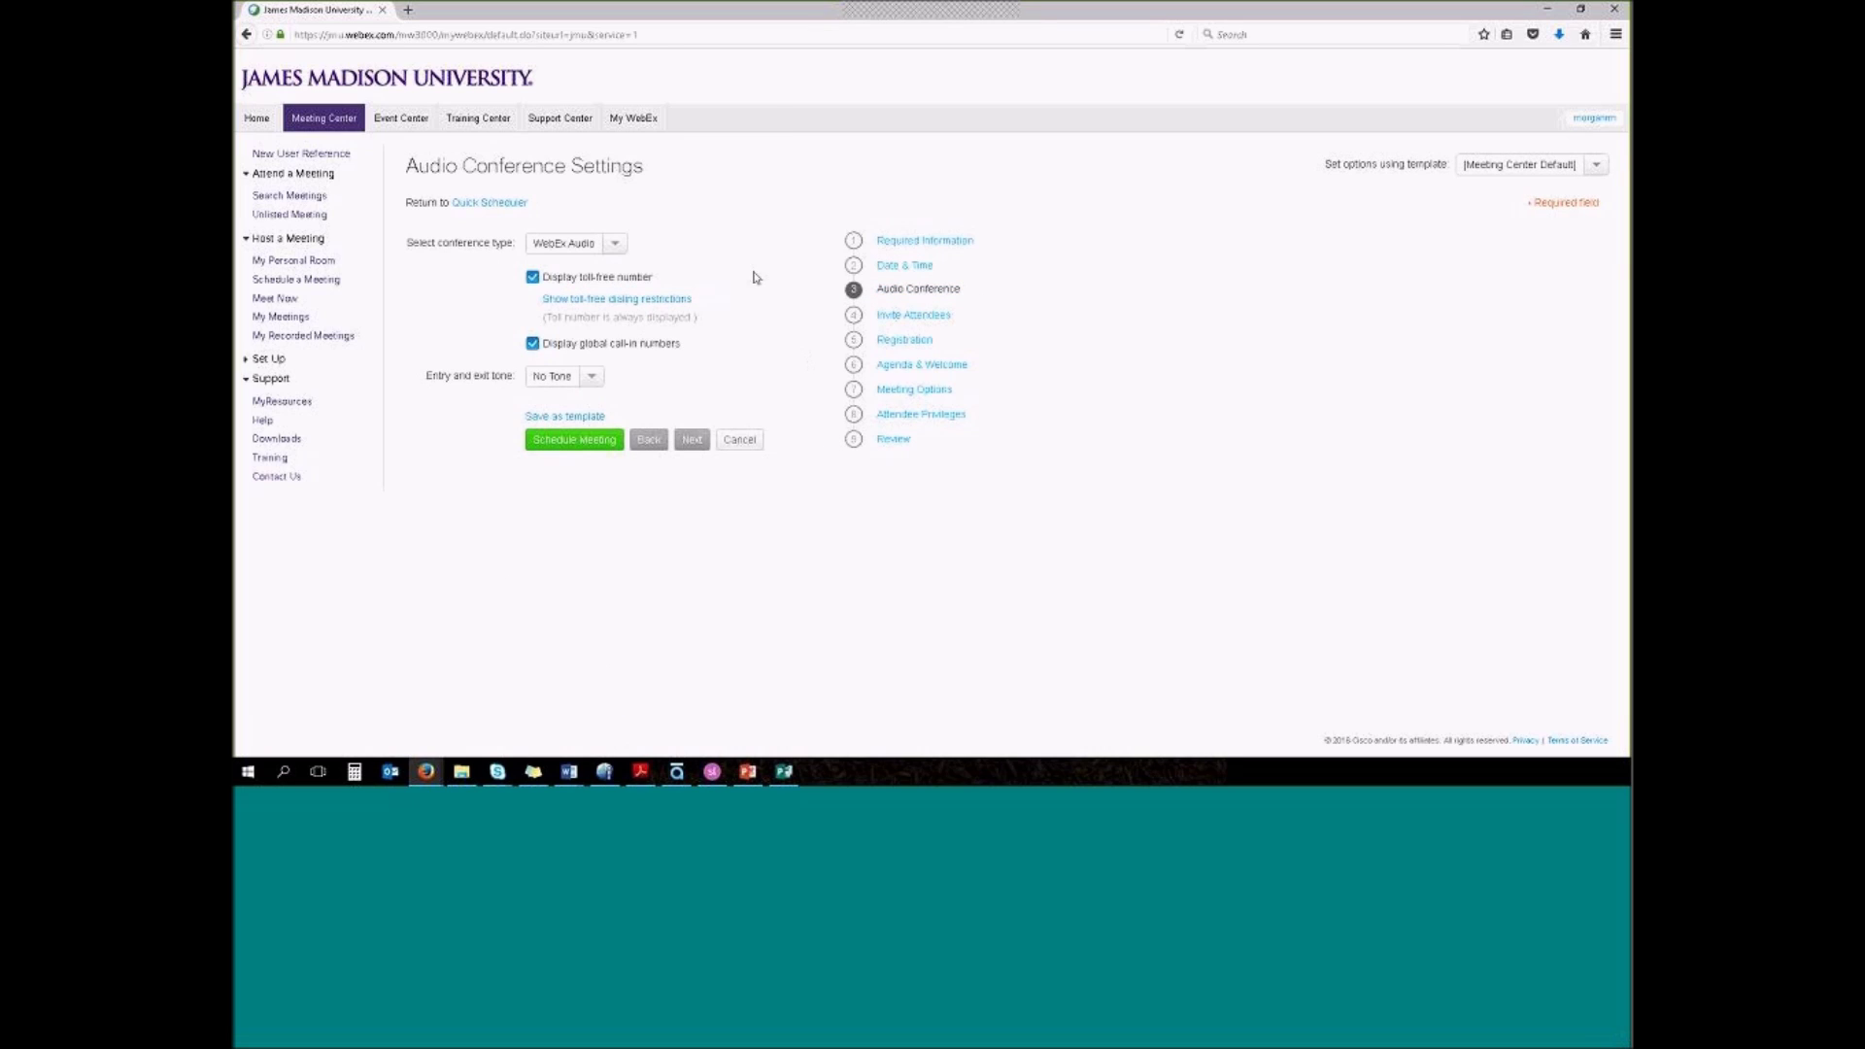
click(615, 243)
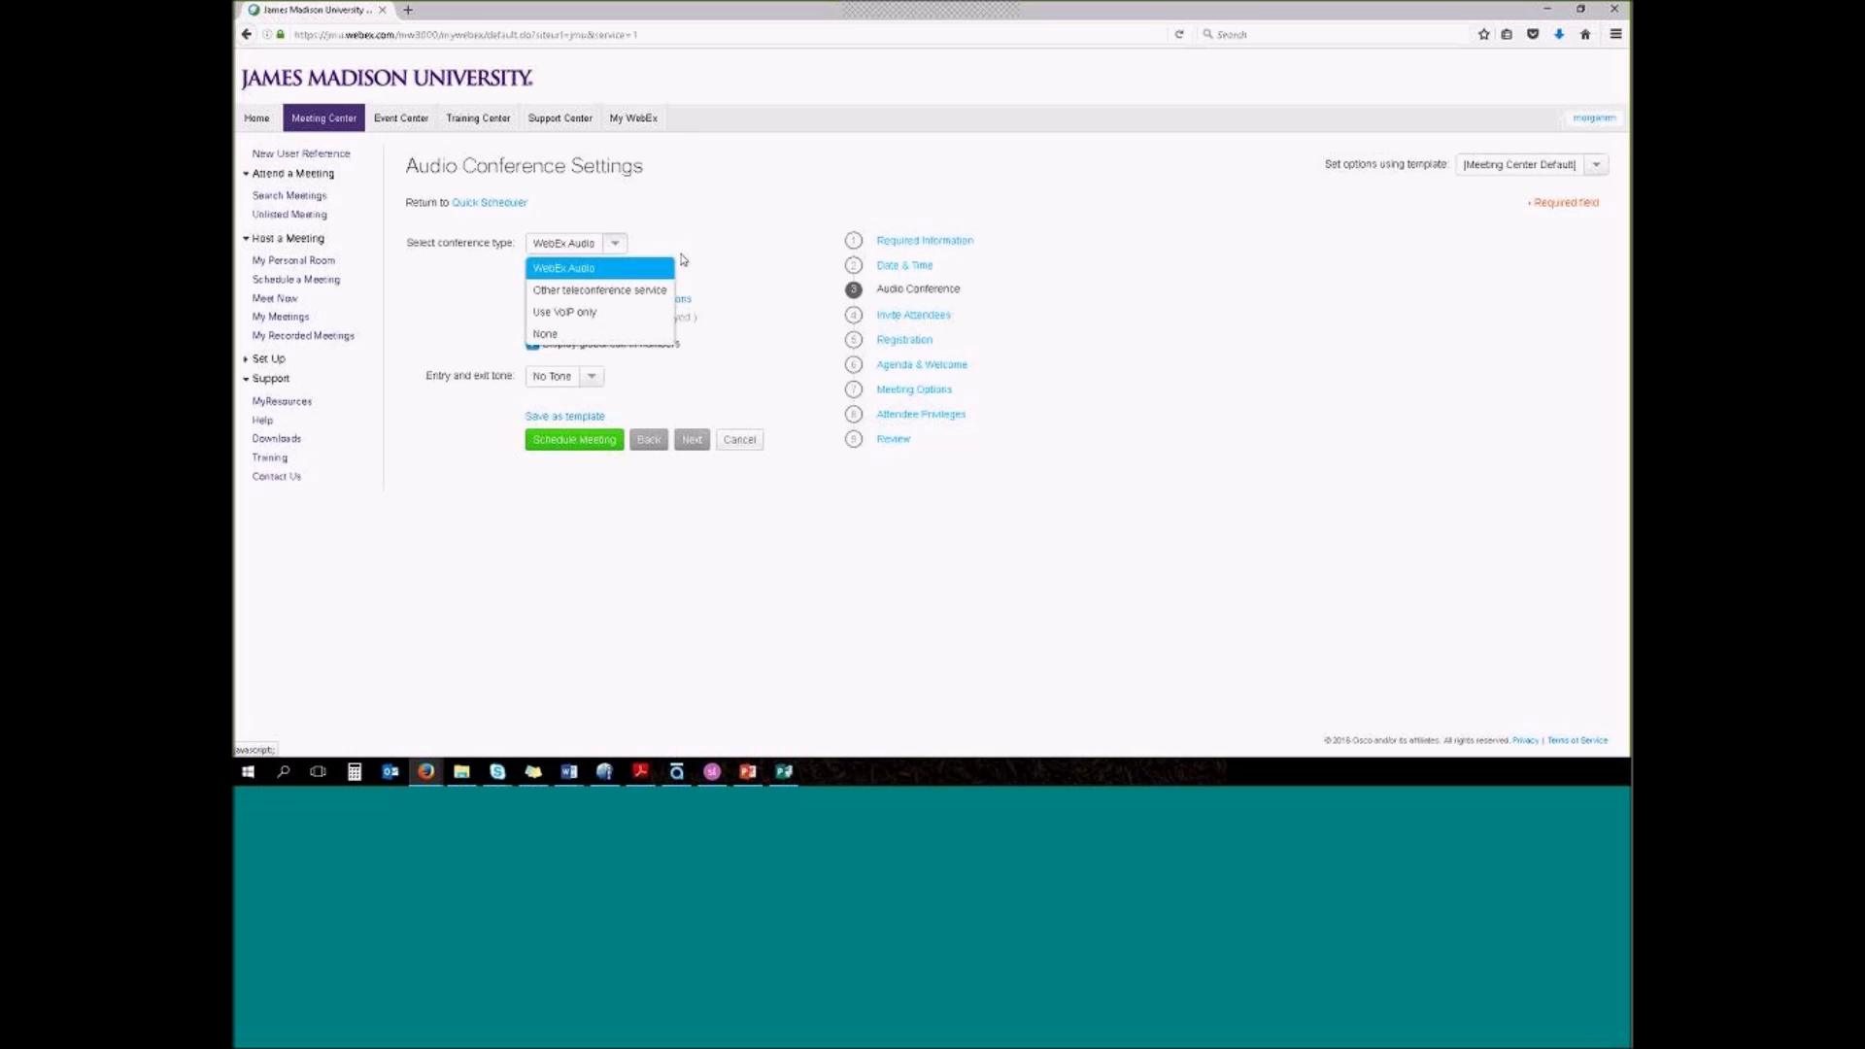
click(681, 286)
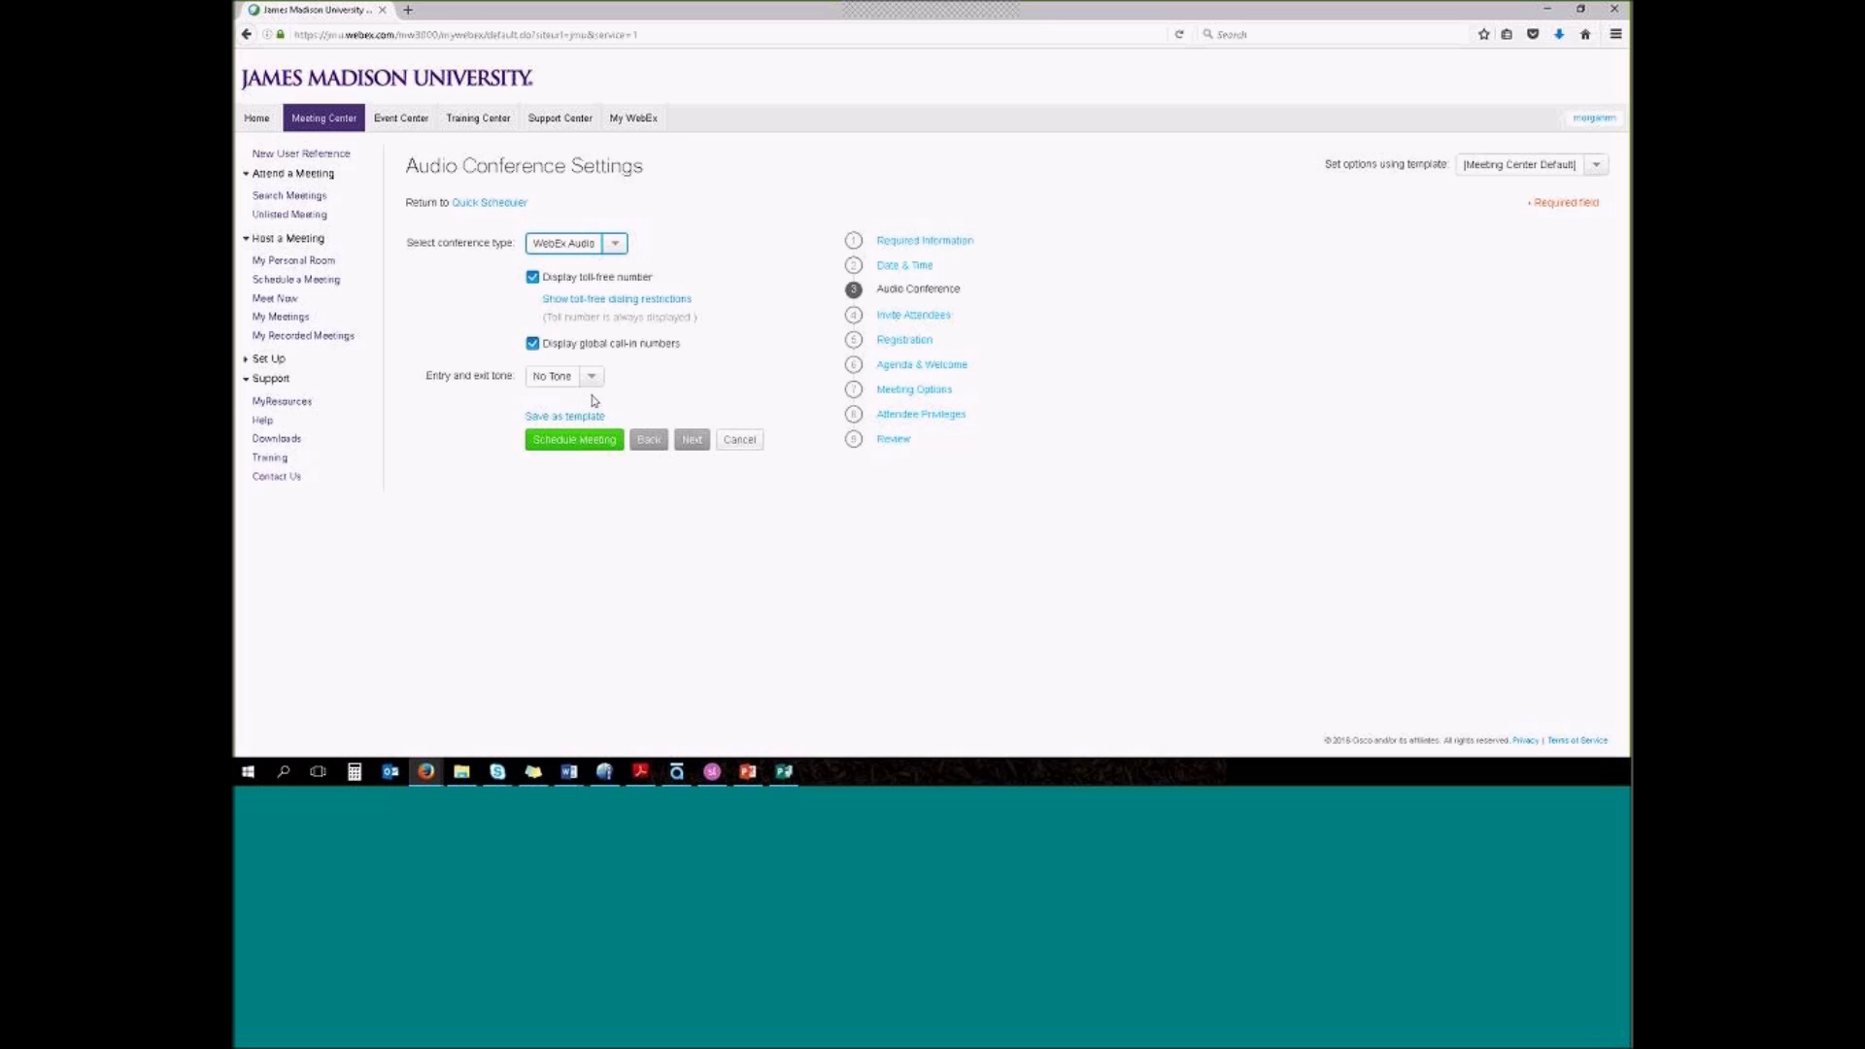
click(591, 377)
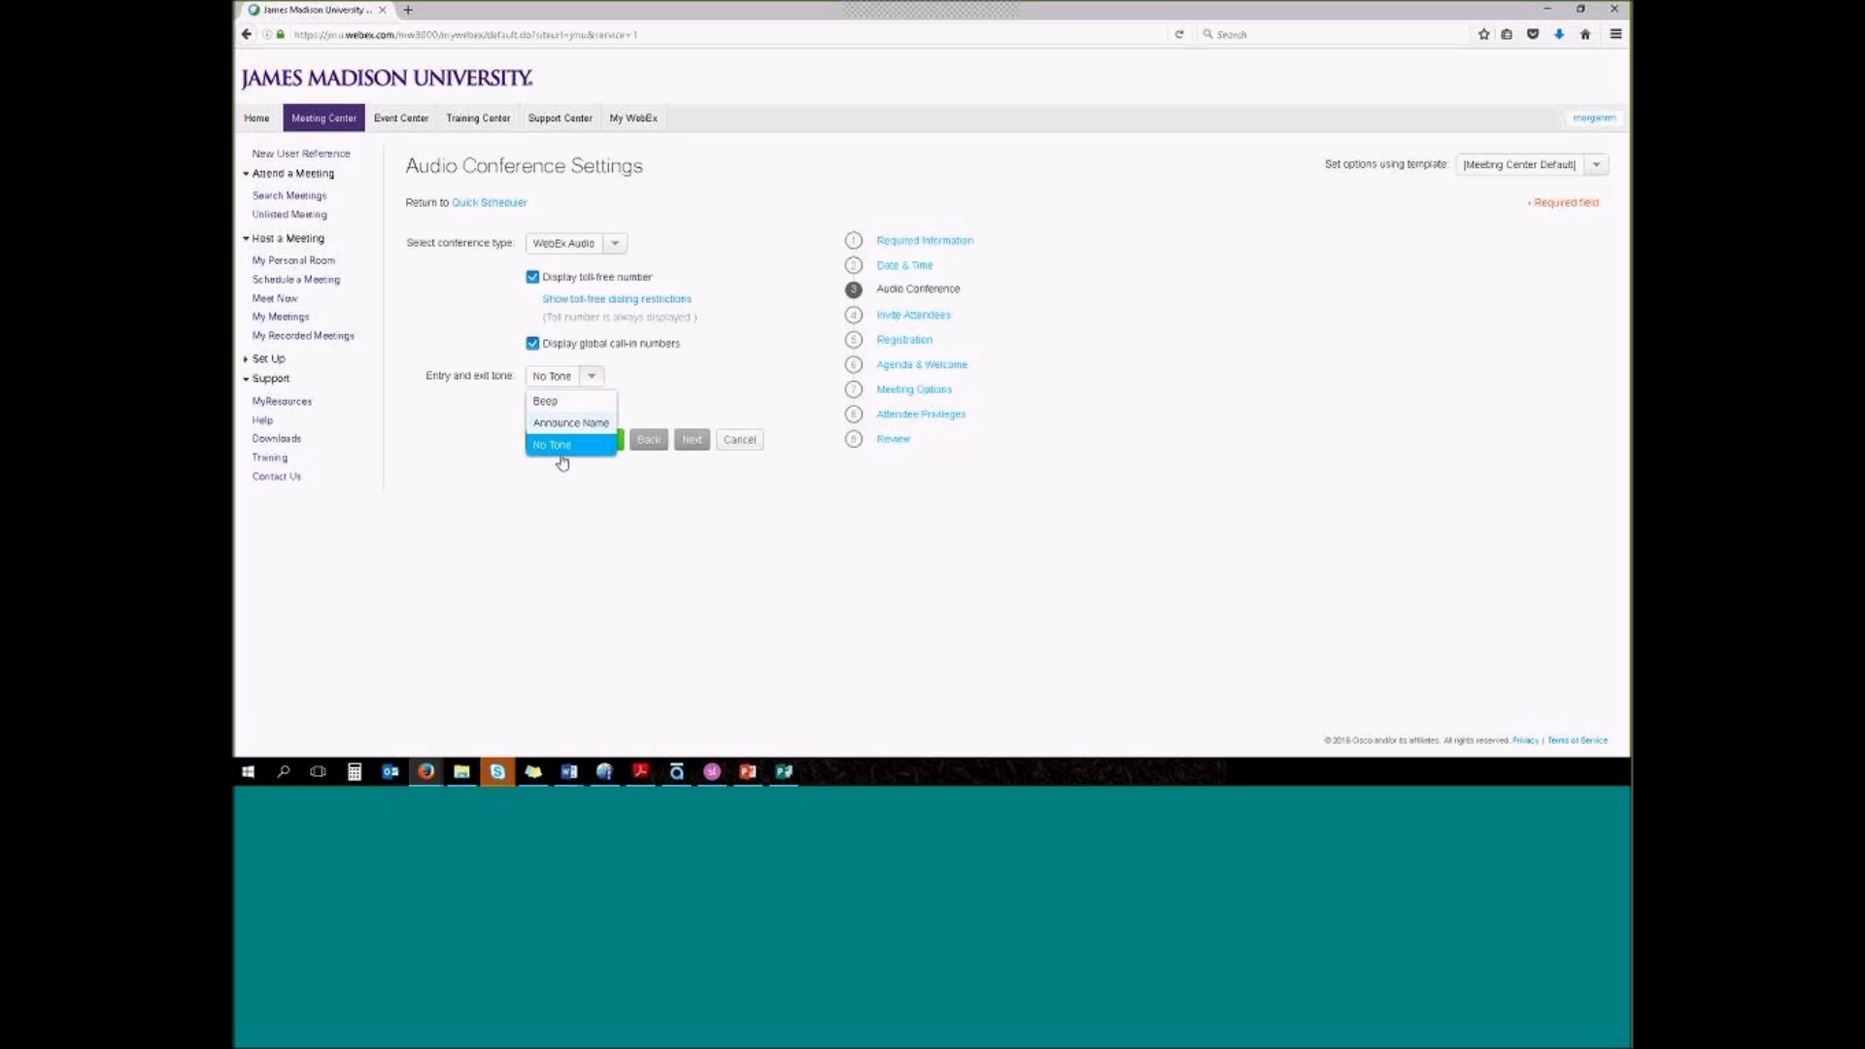
click(658, 375)
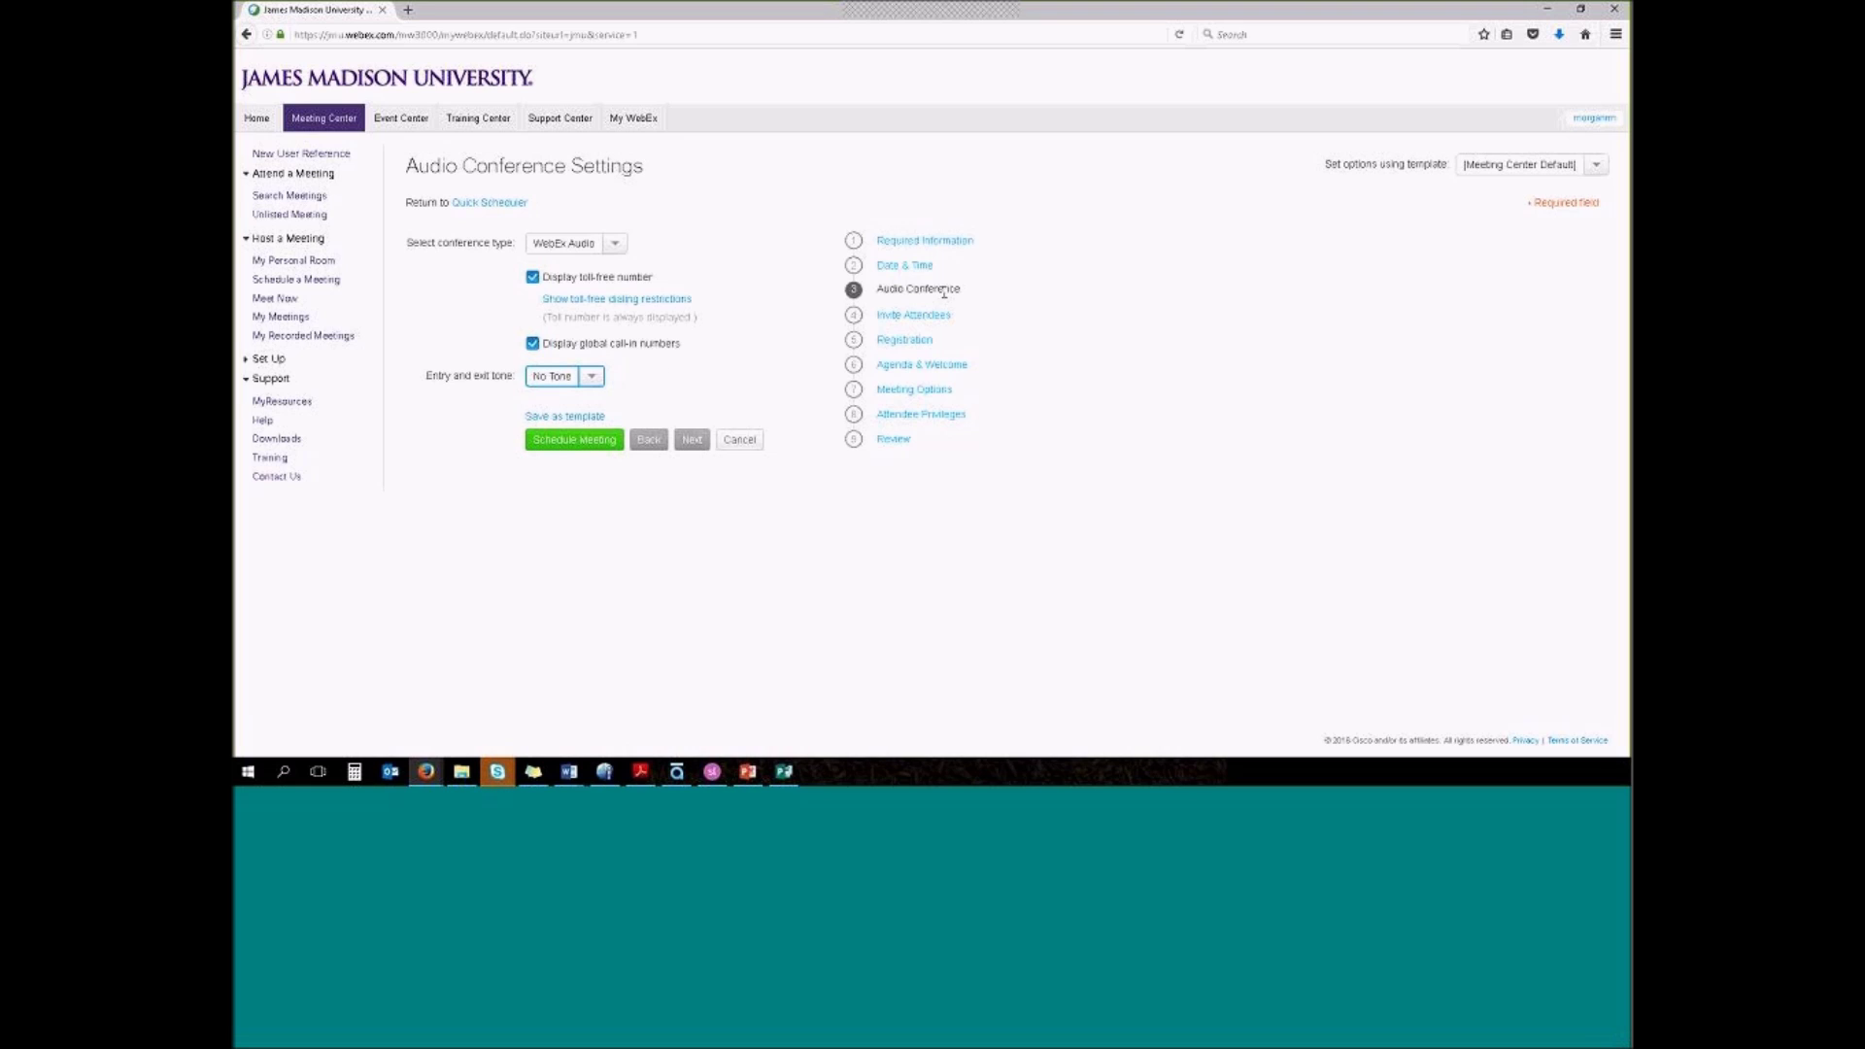
click(926, 317)
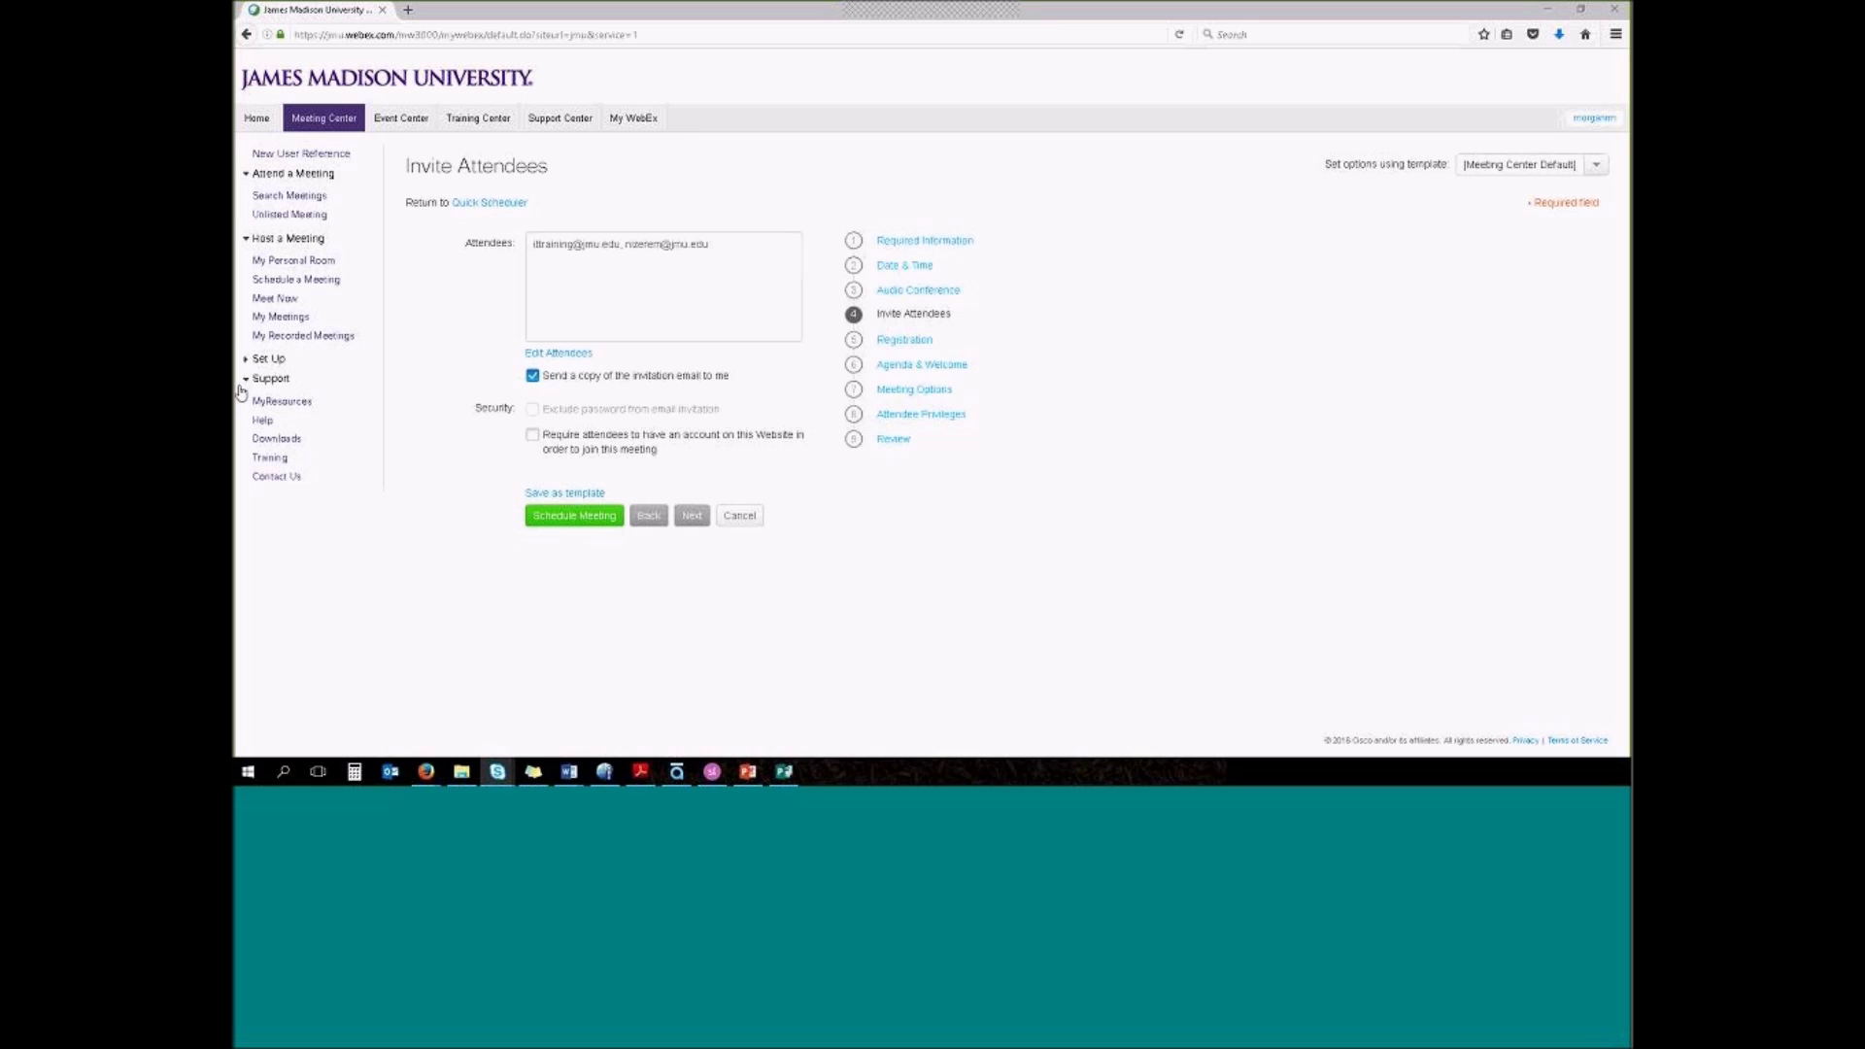
Move on to the Registration step, leaving registration at None
click(904, 341)
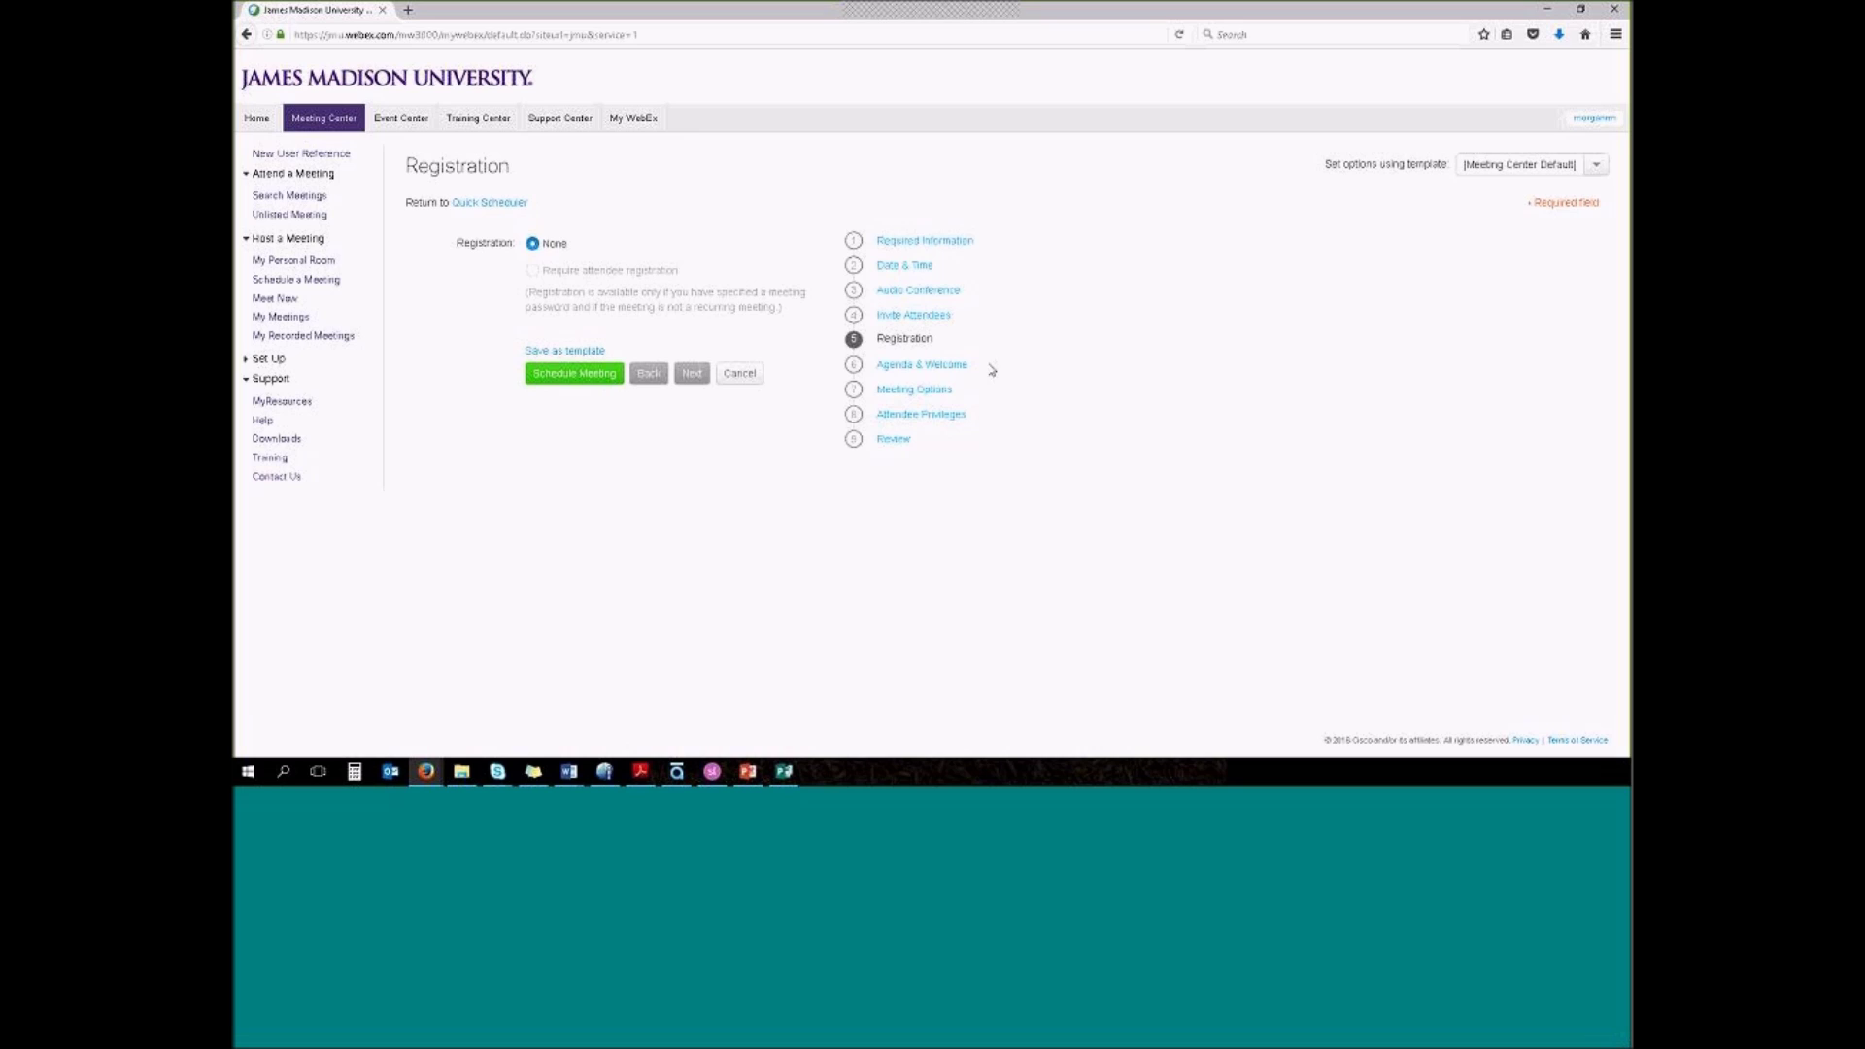
Step through Agenda & Welcome, Meeting Options and Attendee Privileges to the Review summary
click(944, 365)
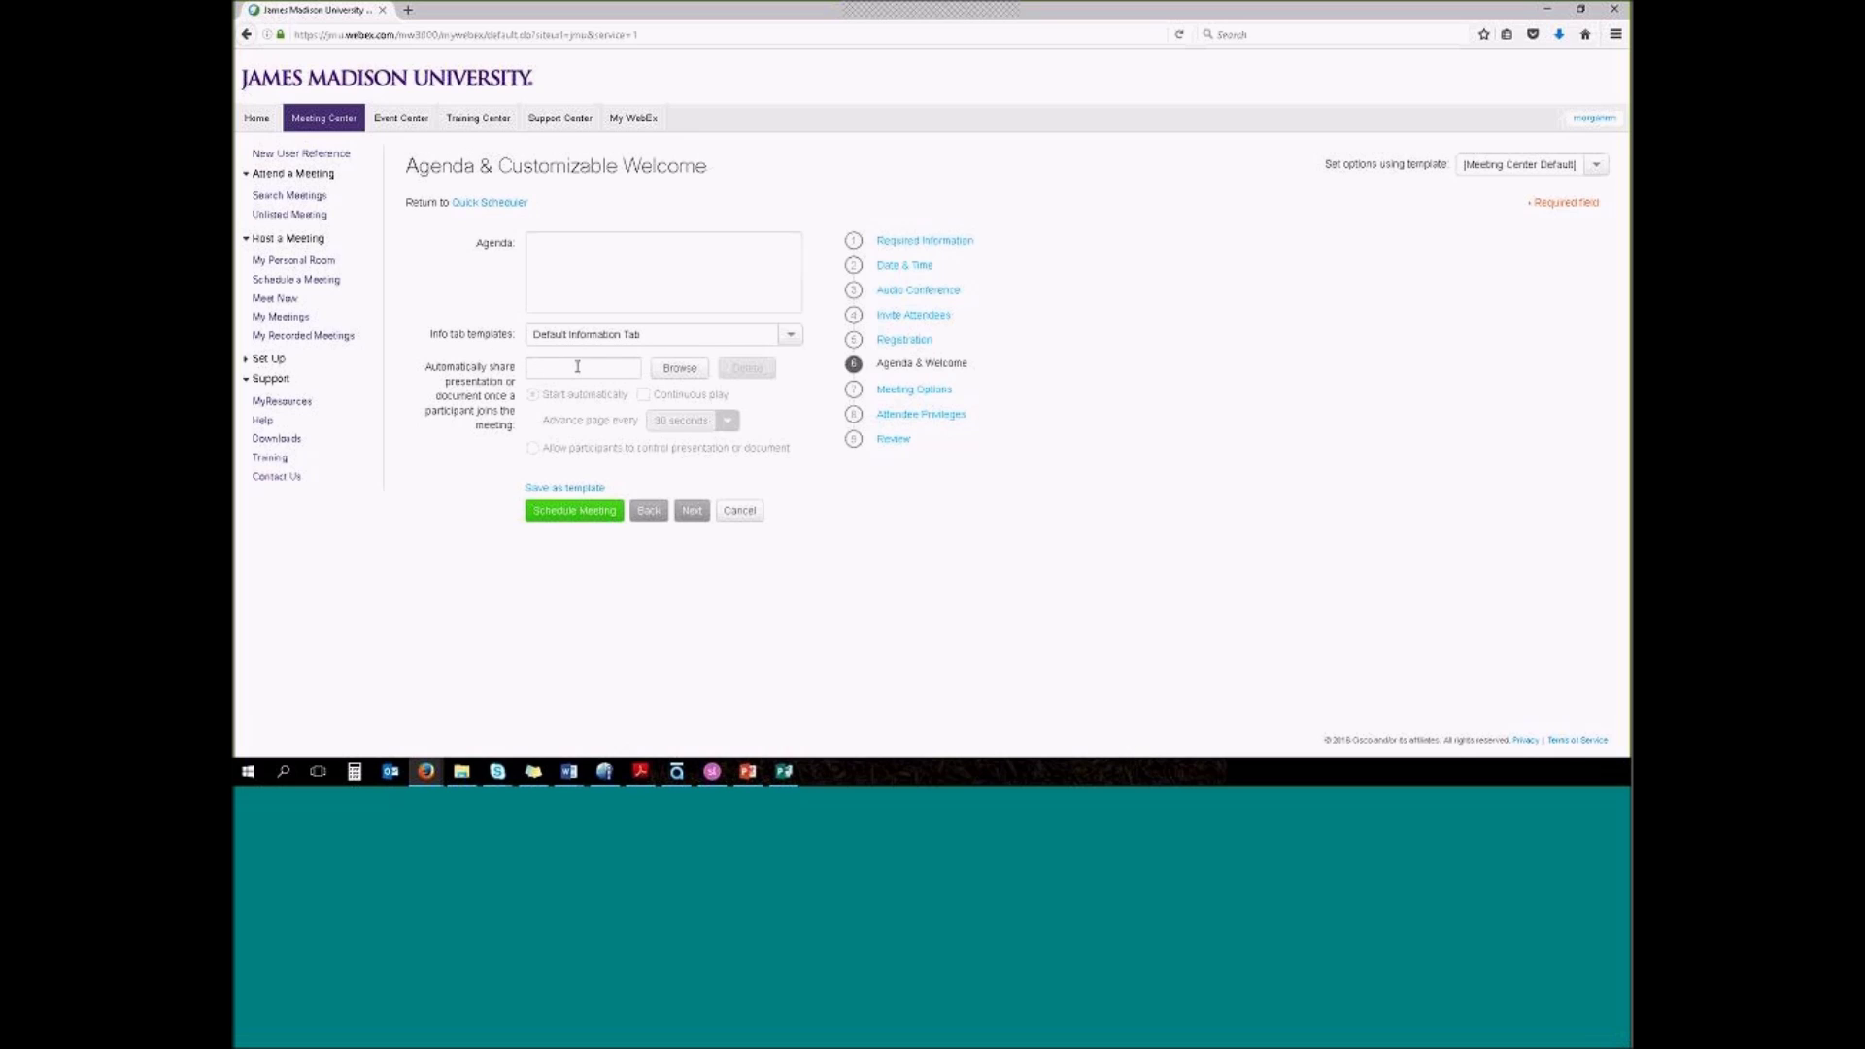
click(910, 390)
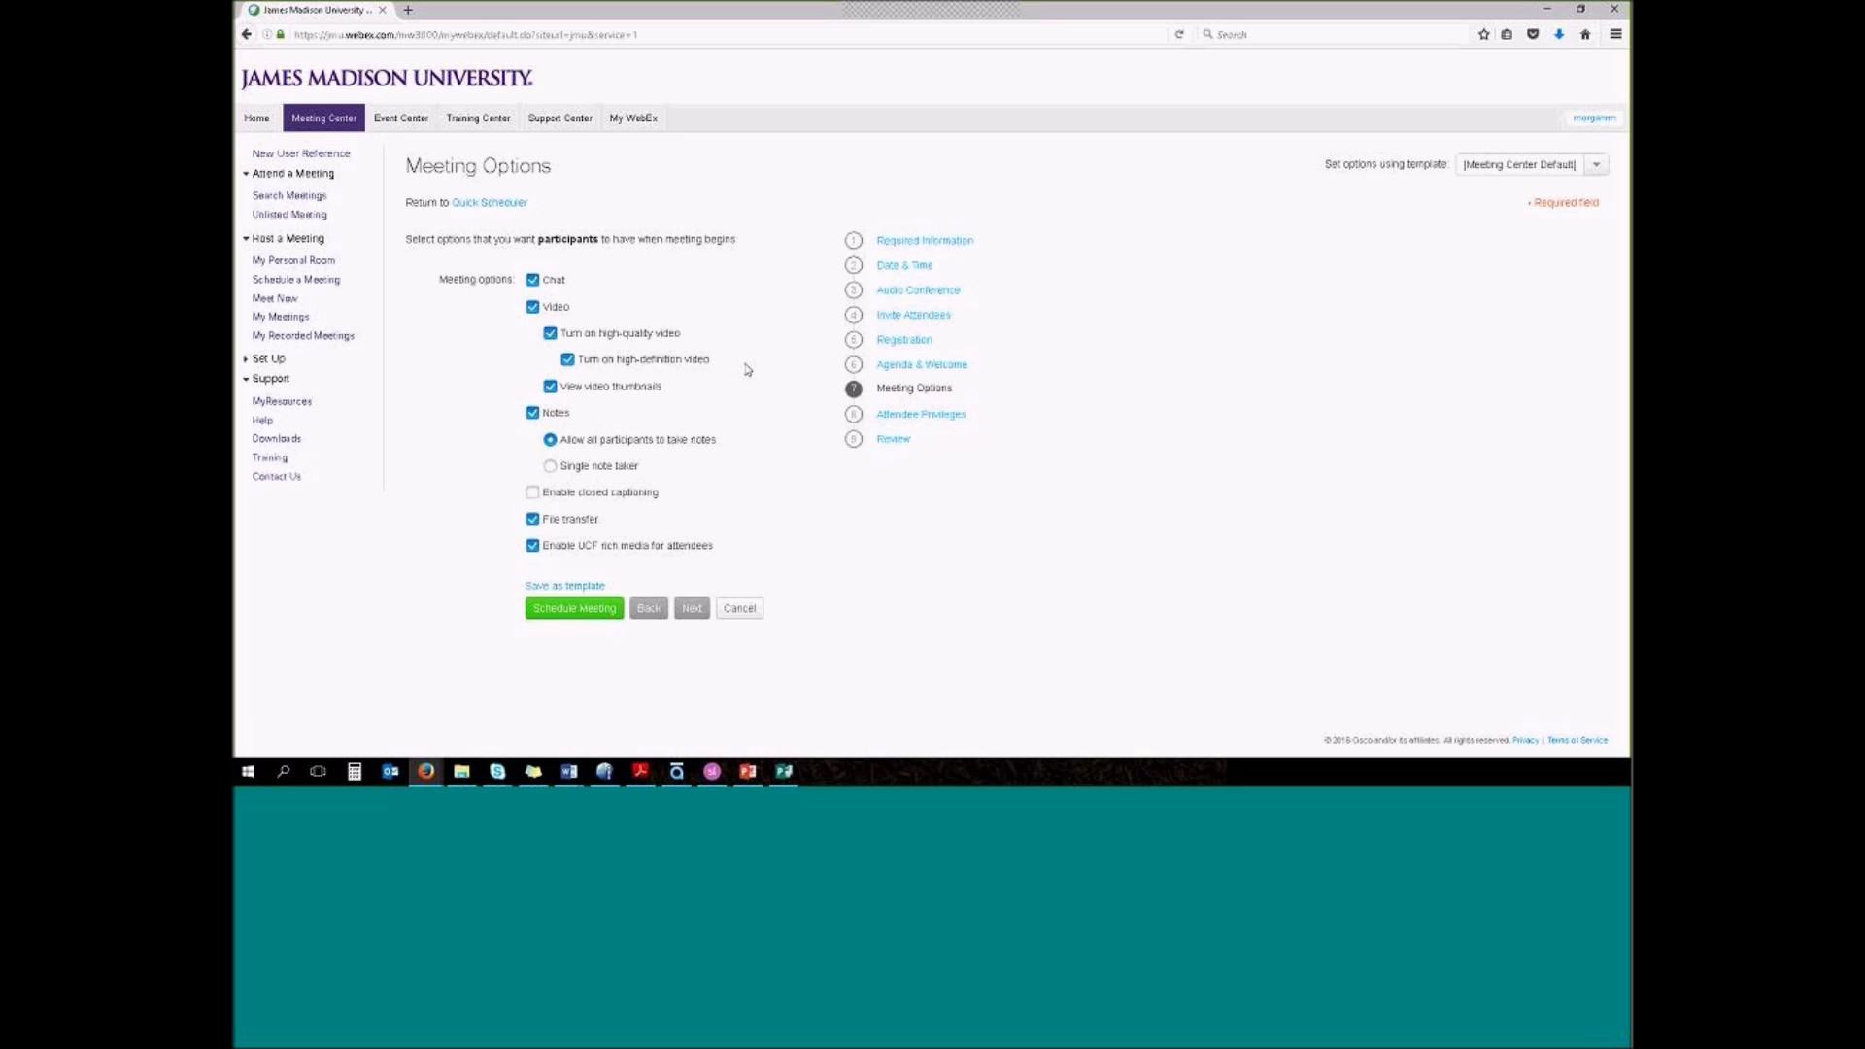
click(931, 416)
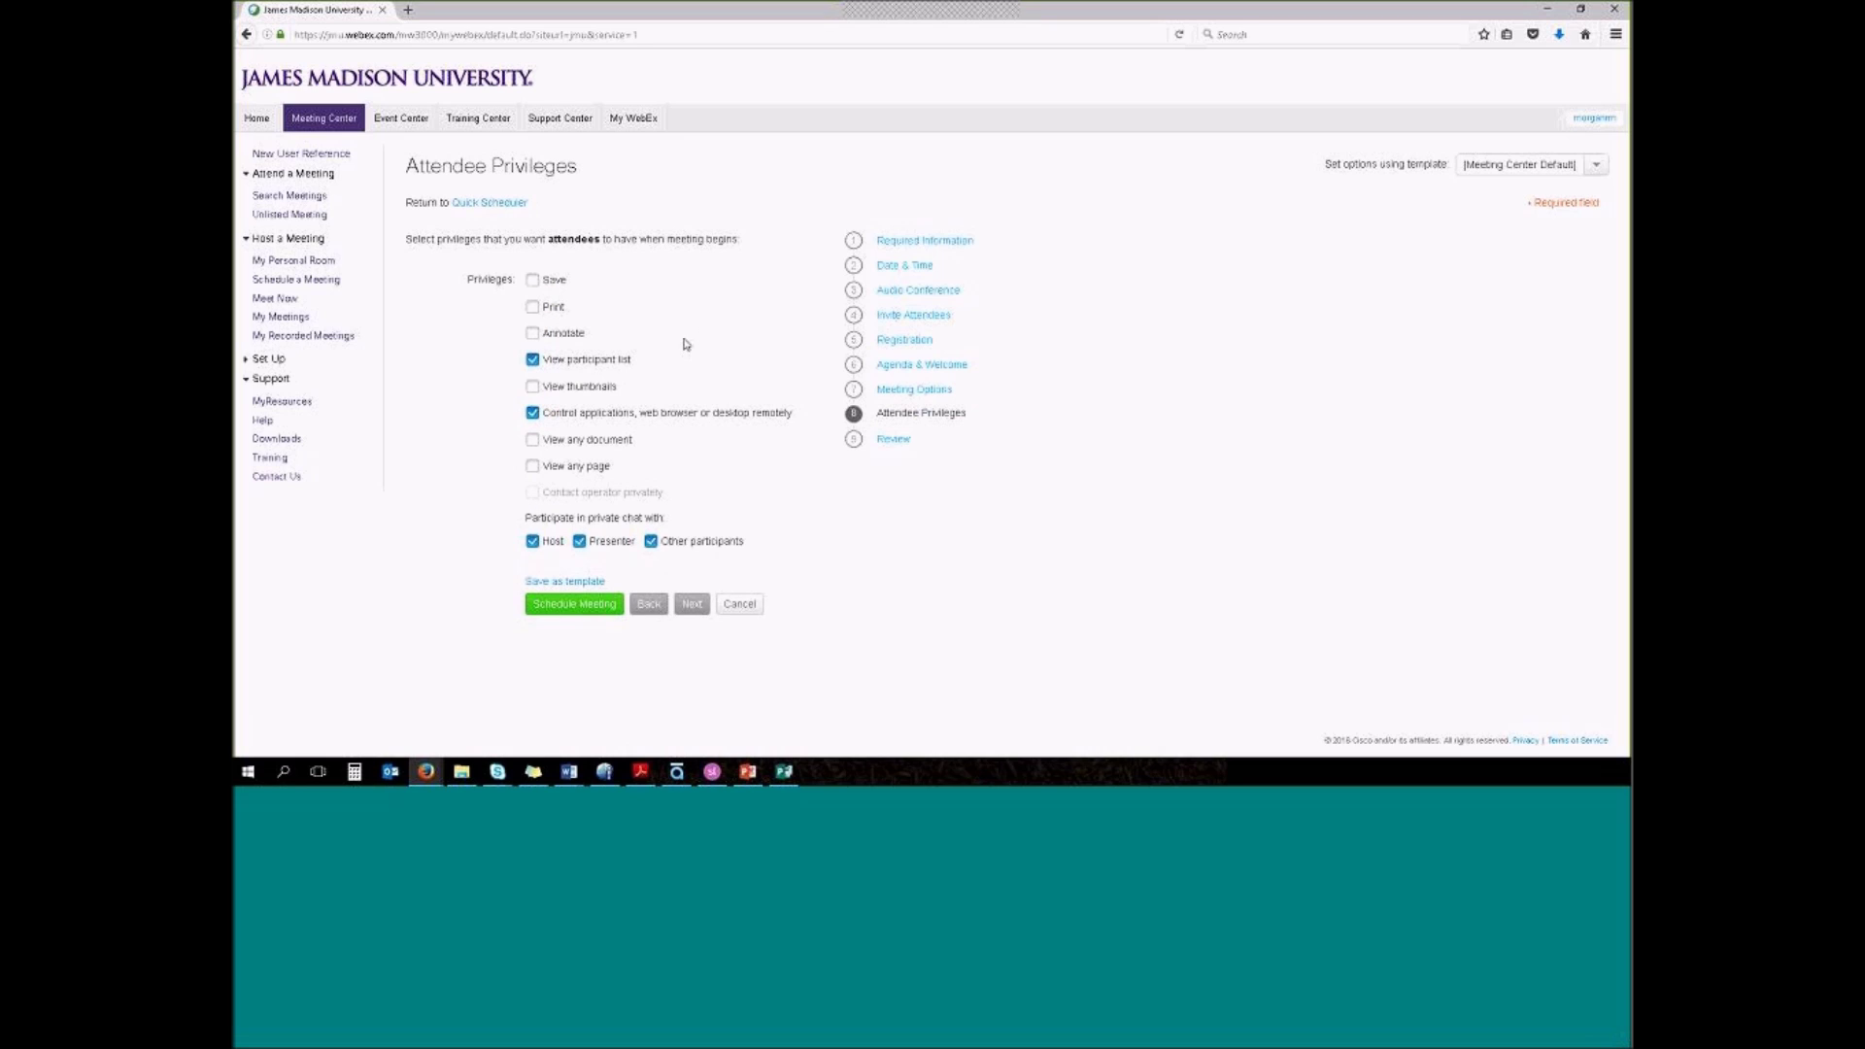
click(893, 440)
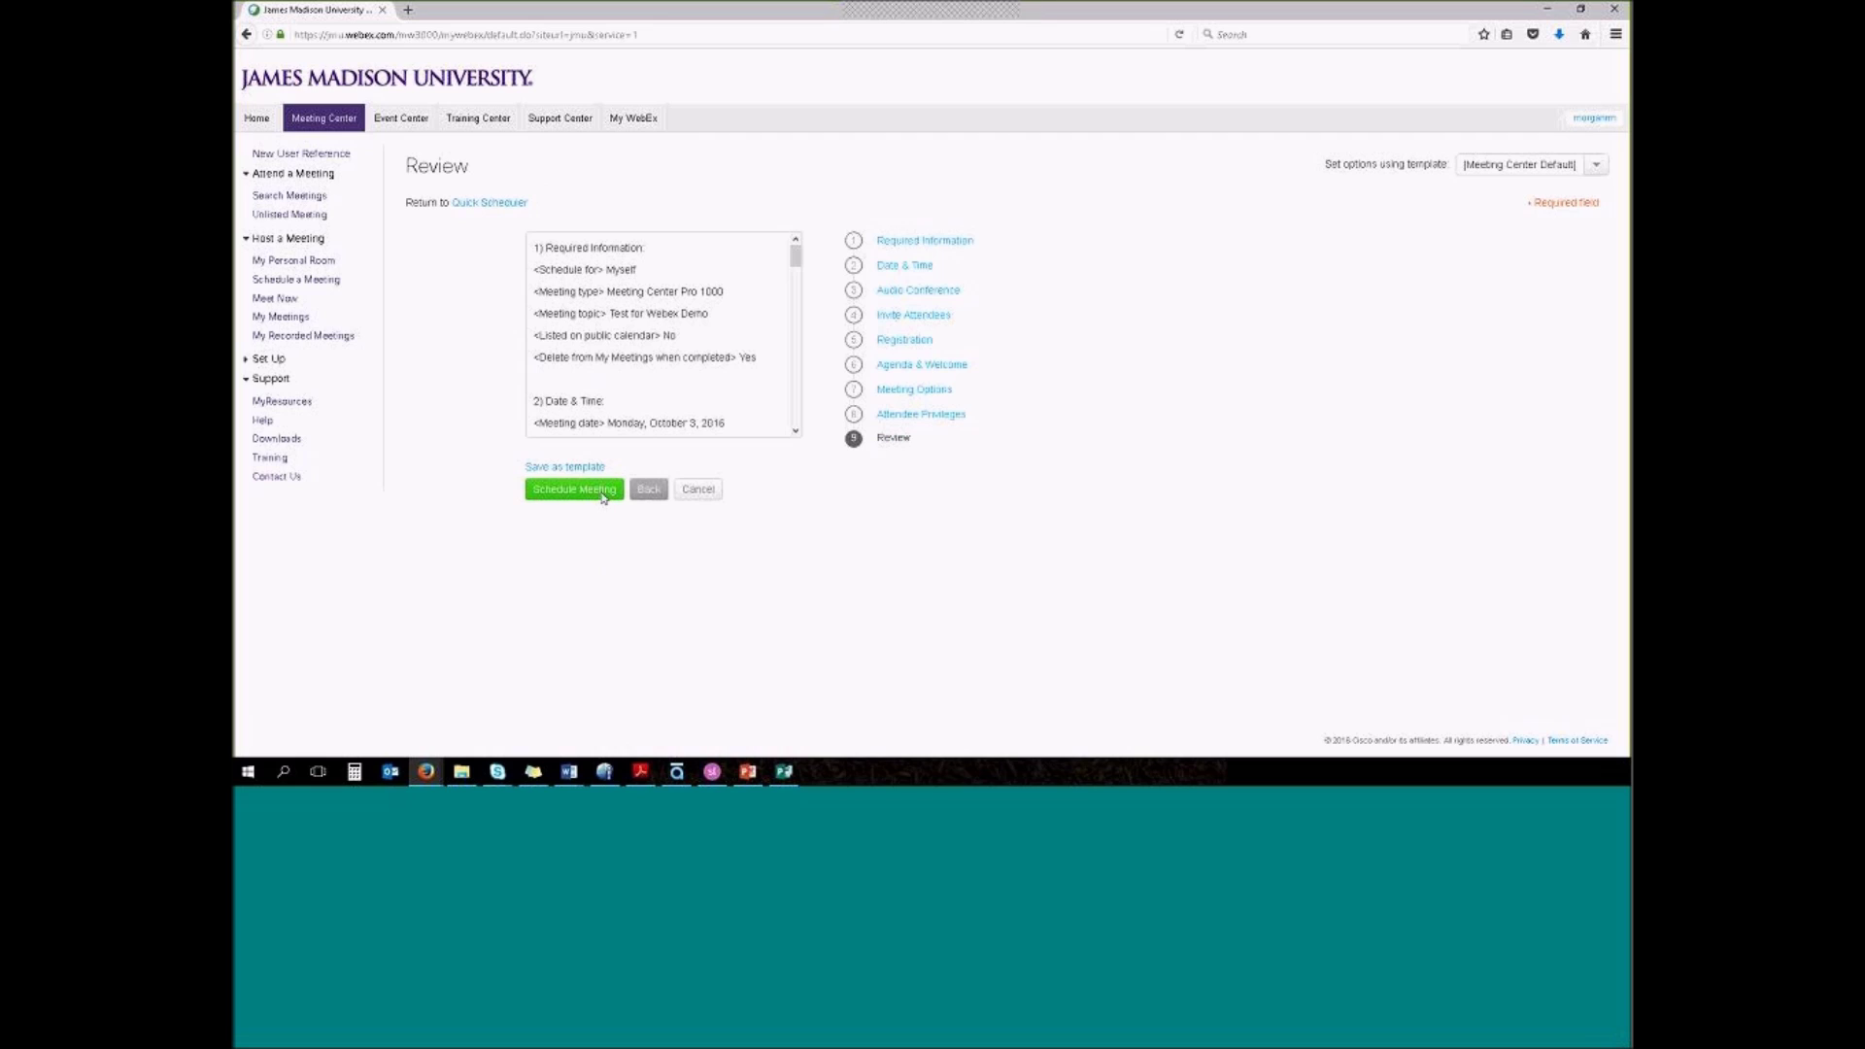
Return to the Quick Scheduler and begin saving the settings as a template
click(497, 203)
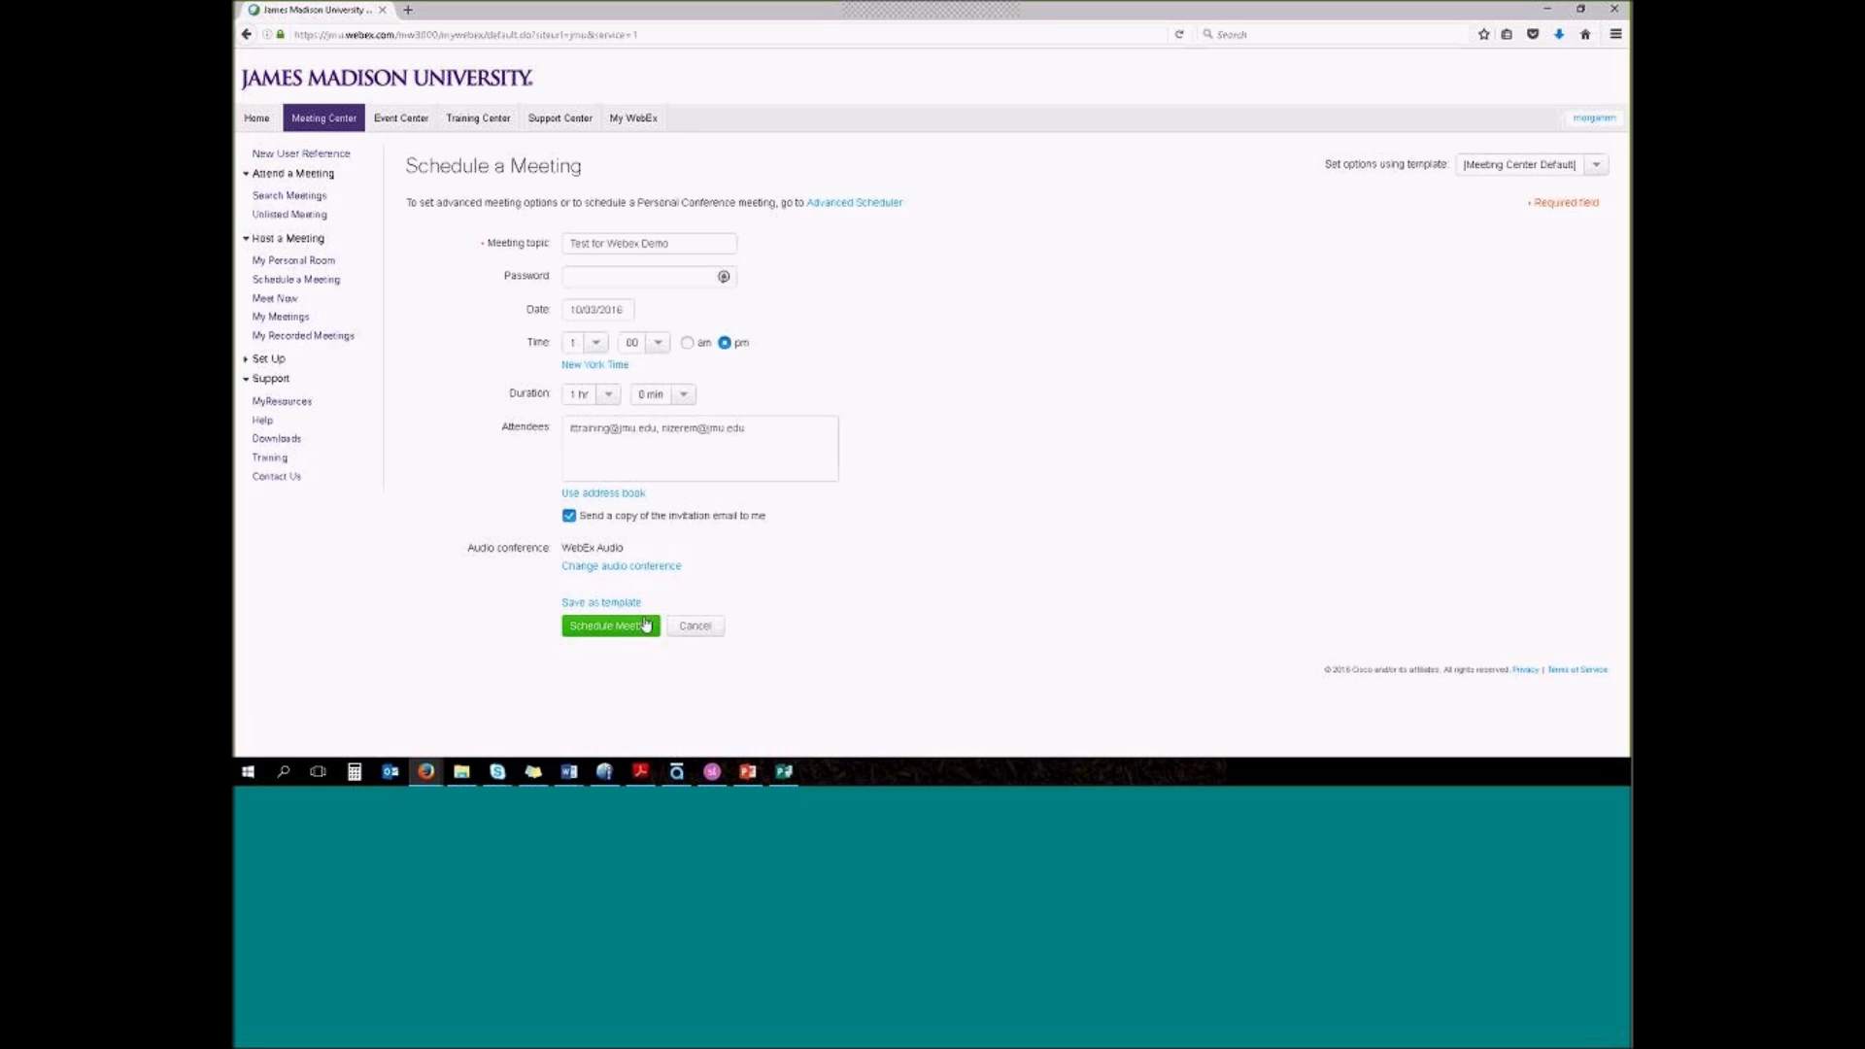
click(637, 600)
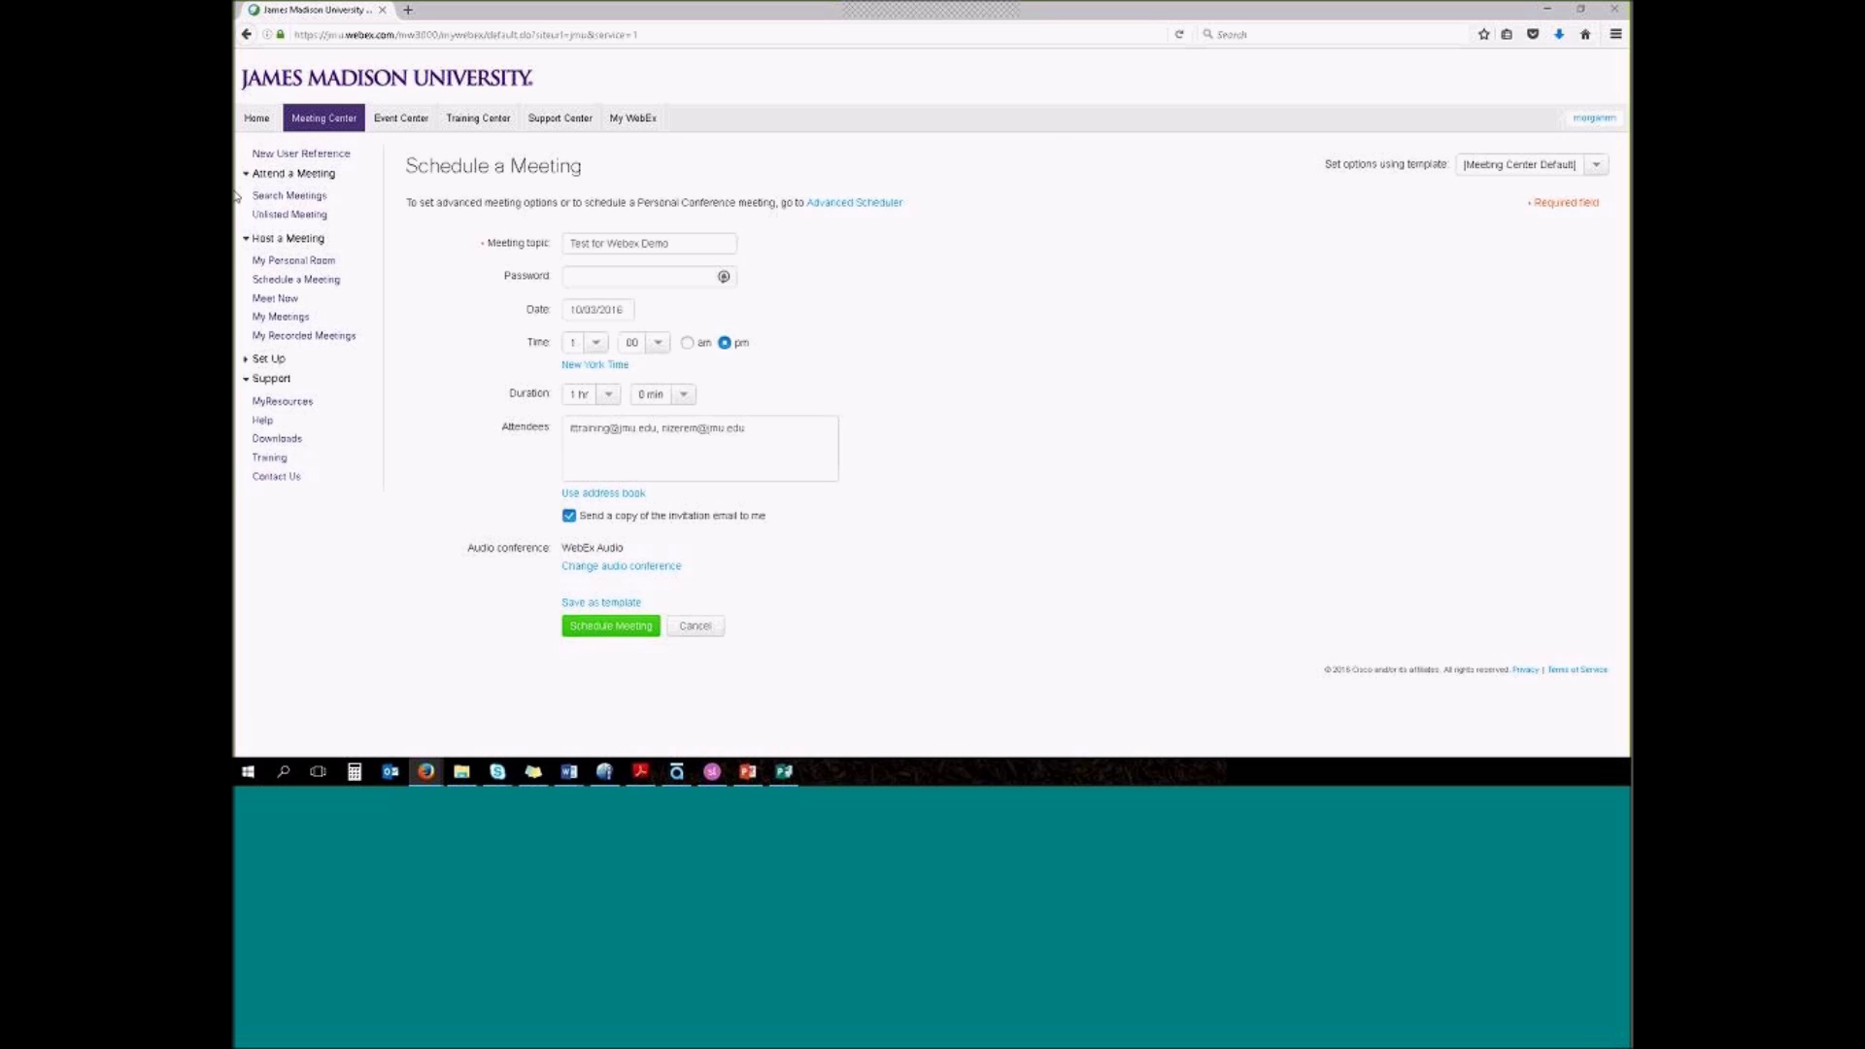
Save the meeting settings as a new template named 'Webex Class'
click(781, 298)
text(Web)
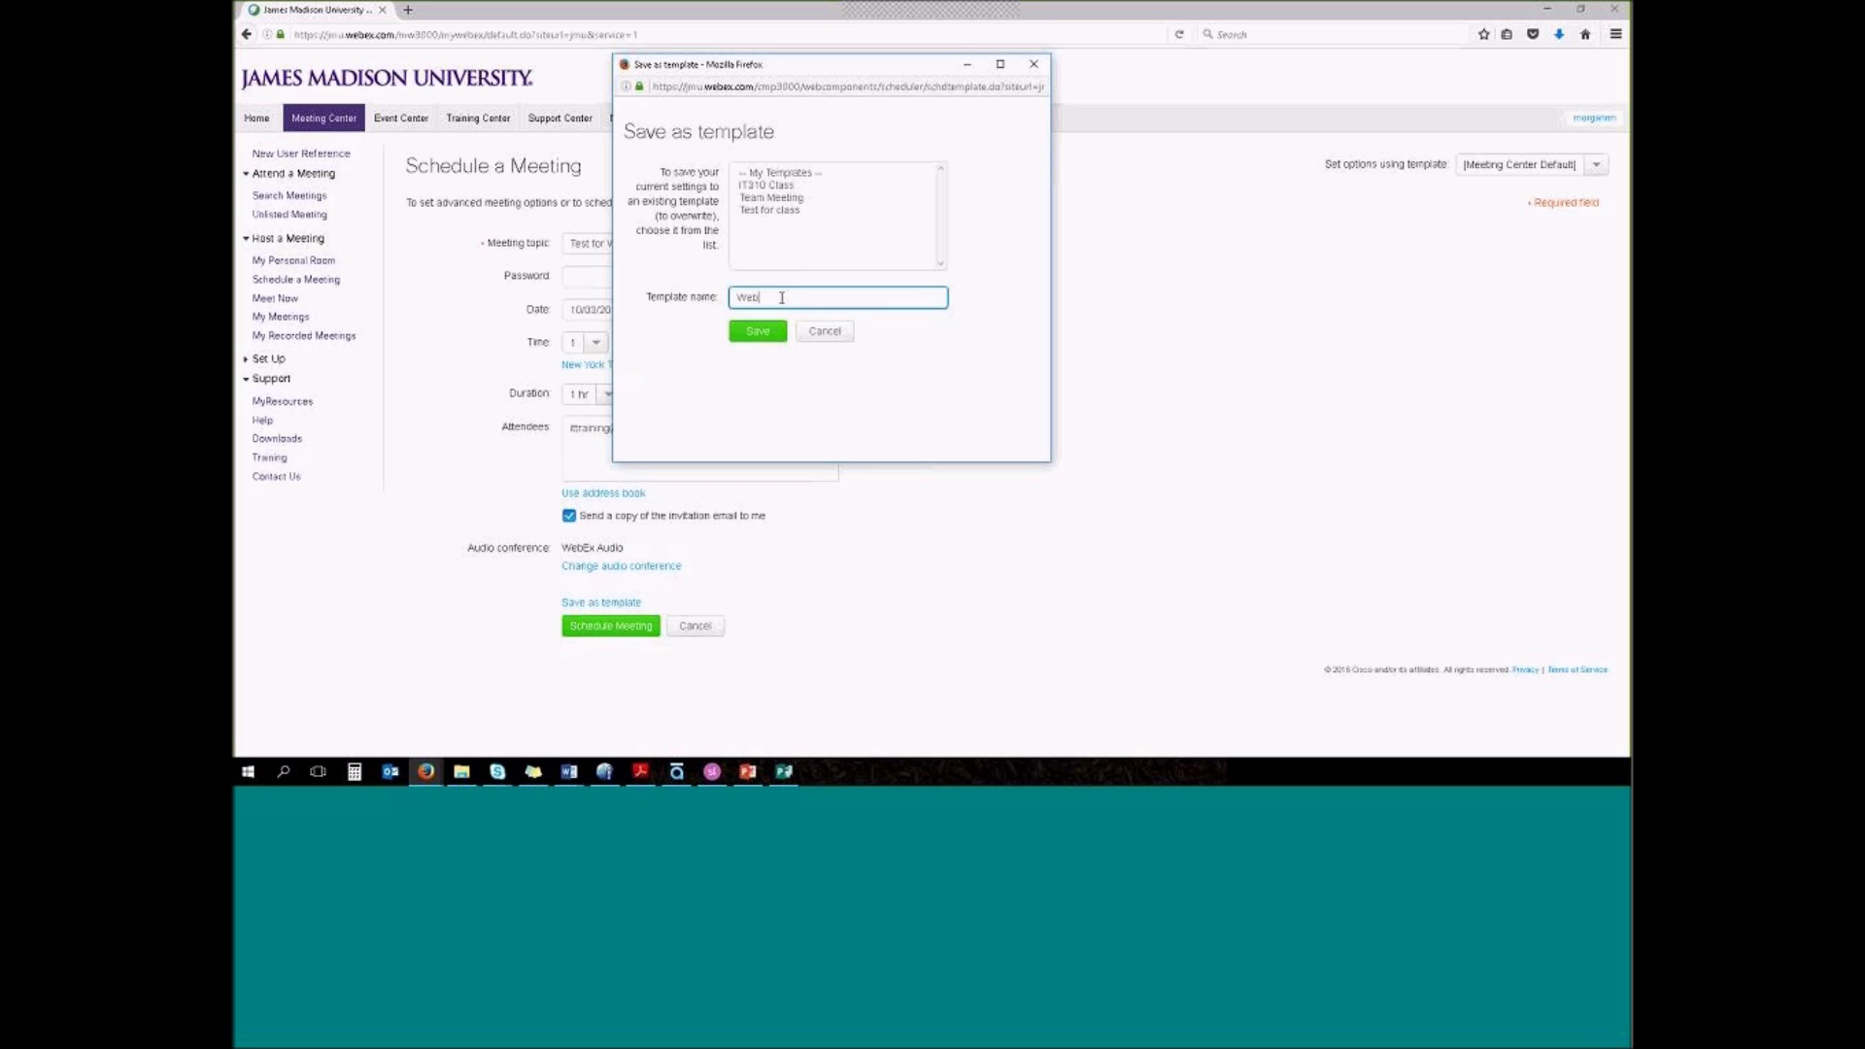
text(ex Class)
click(760, 334)
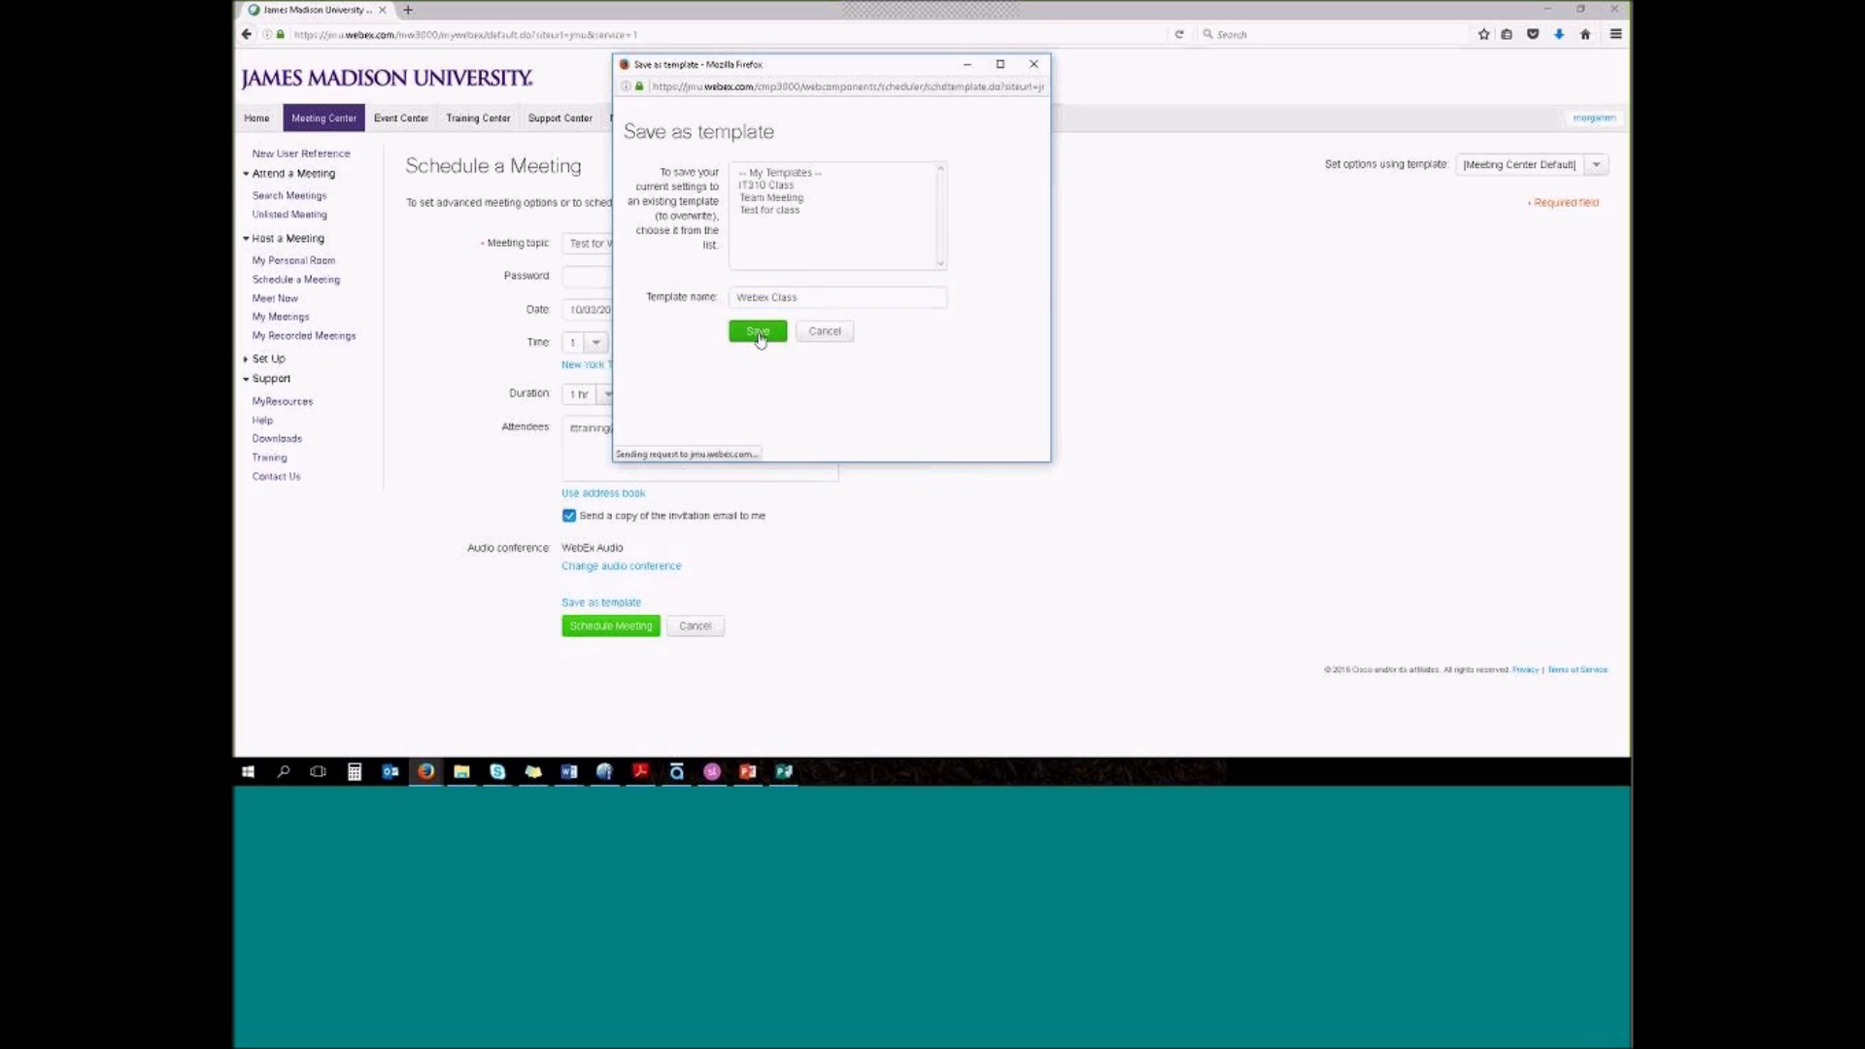
Try the IT310 Class template, then reapply Webex Class from the template list
click(1597, 166)
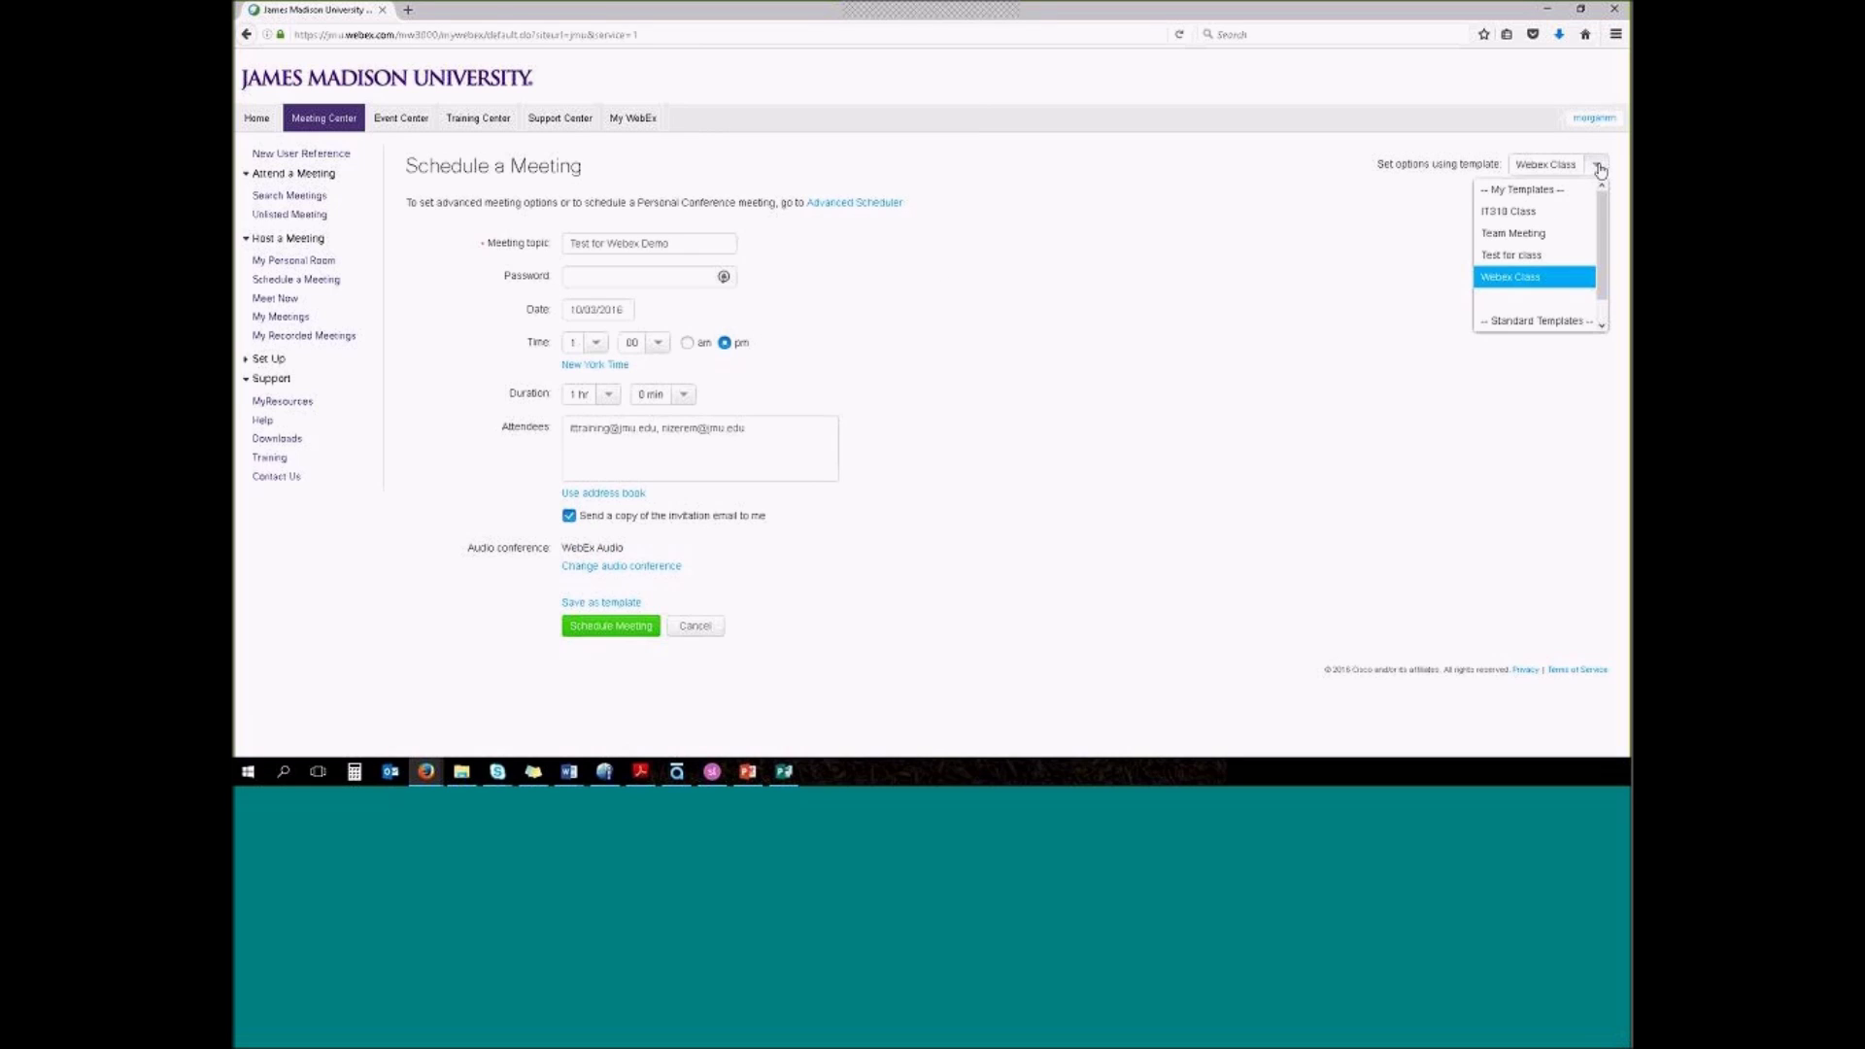
click(1533, 213)
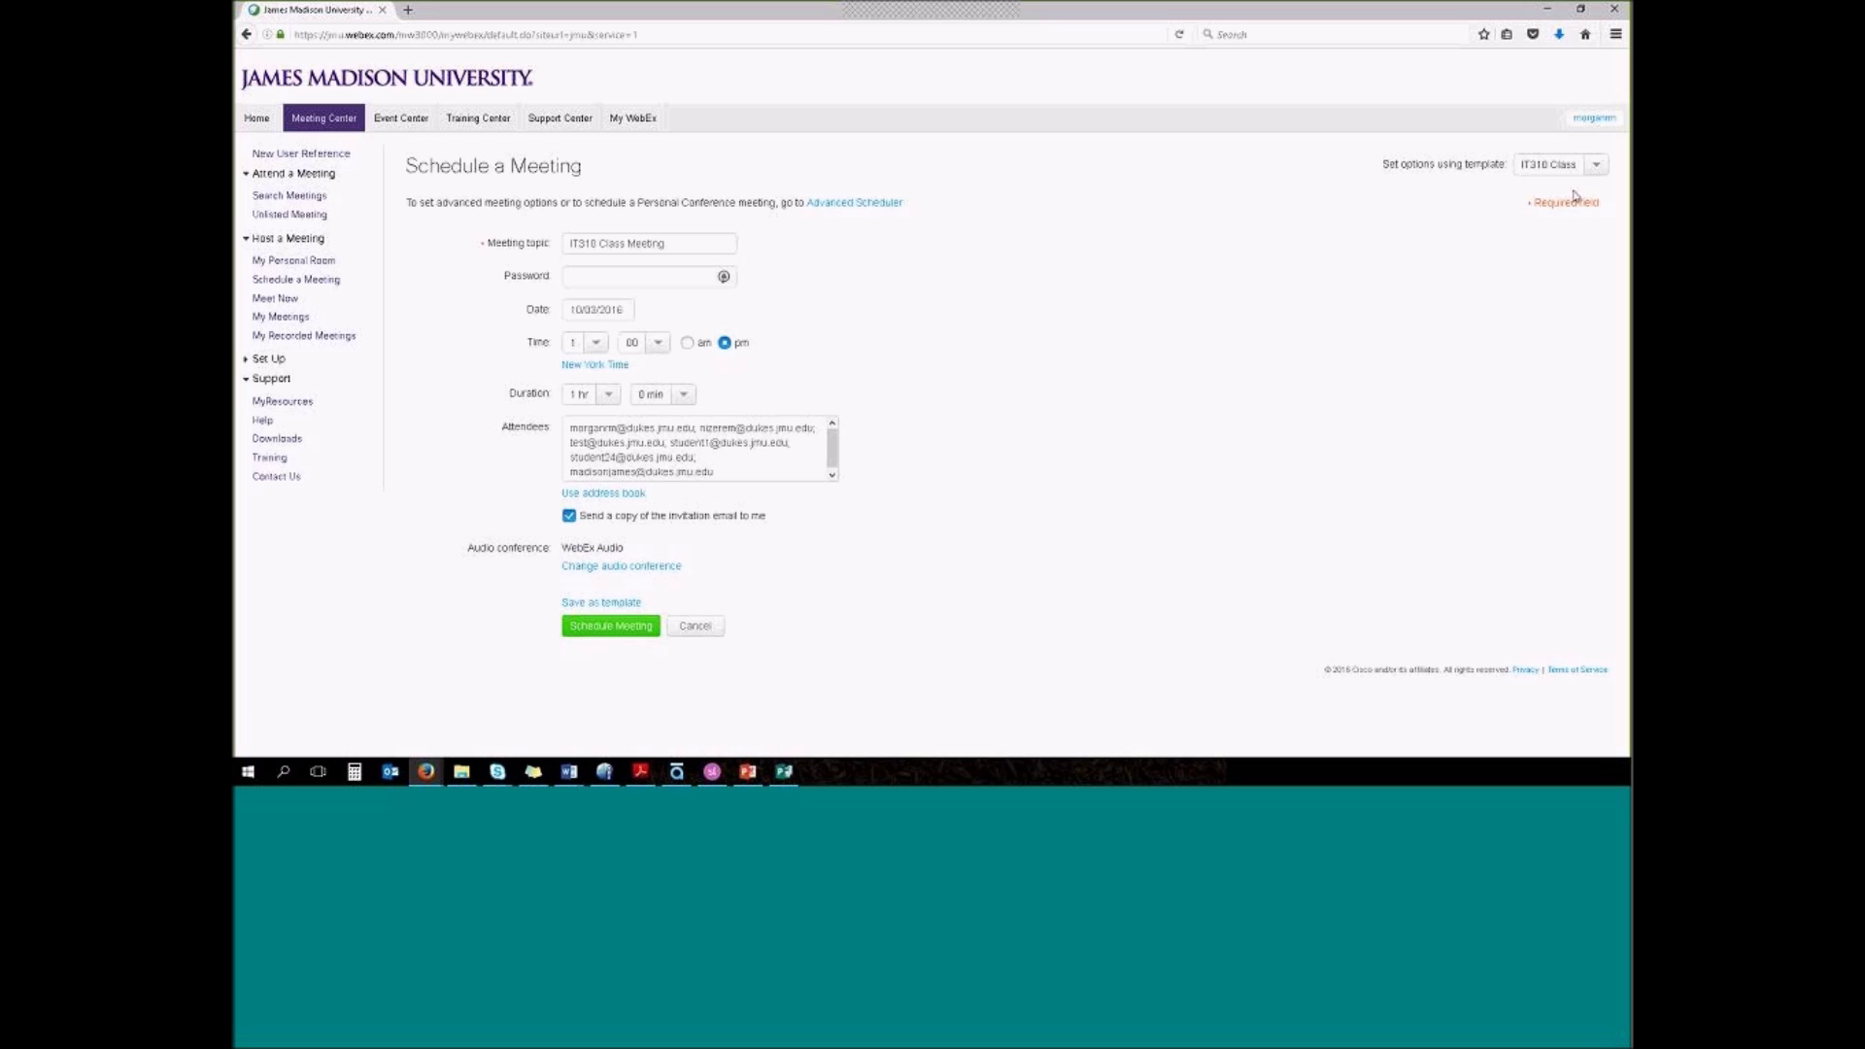
click(1593, 165)
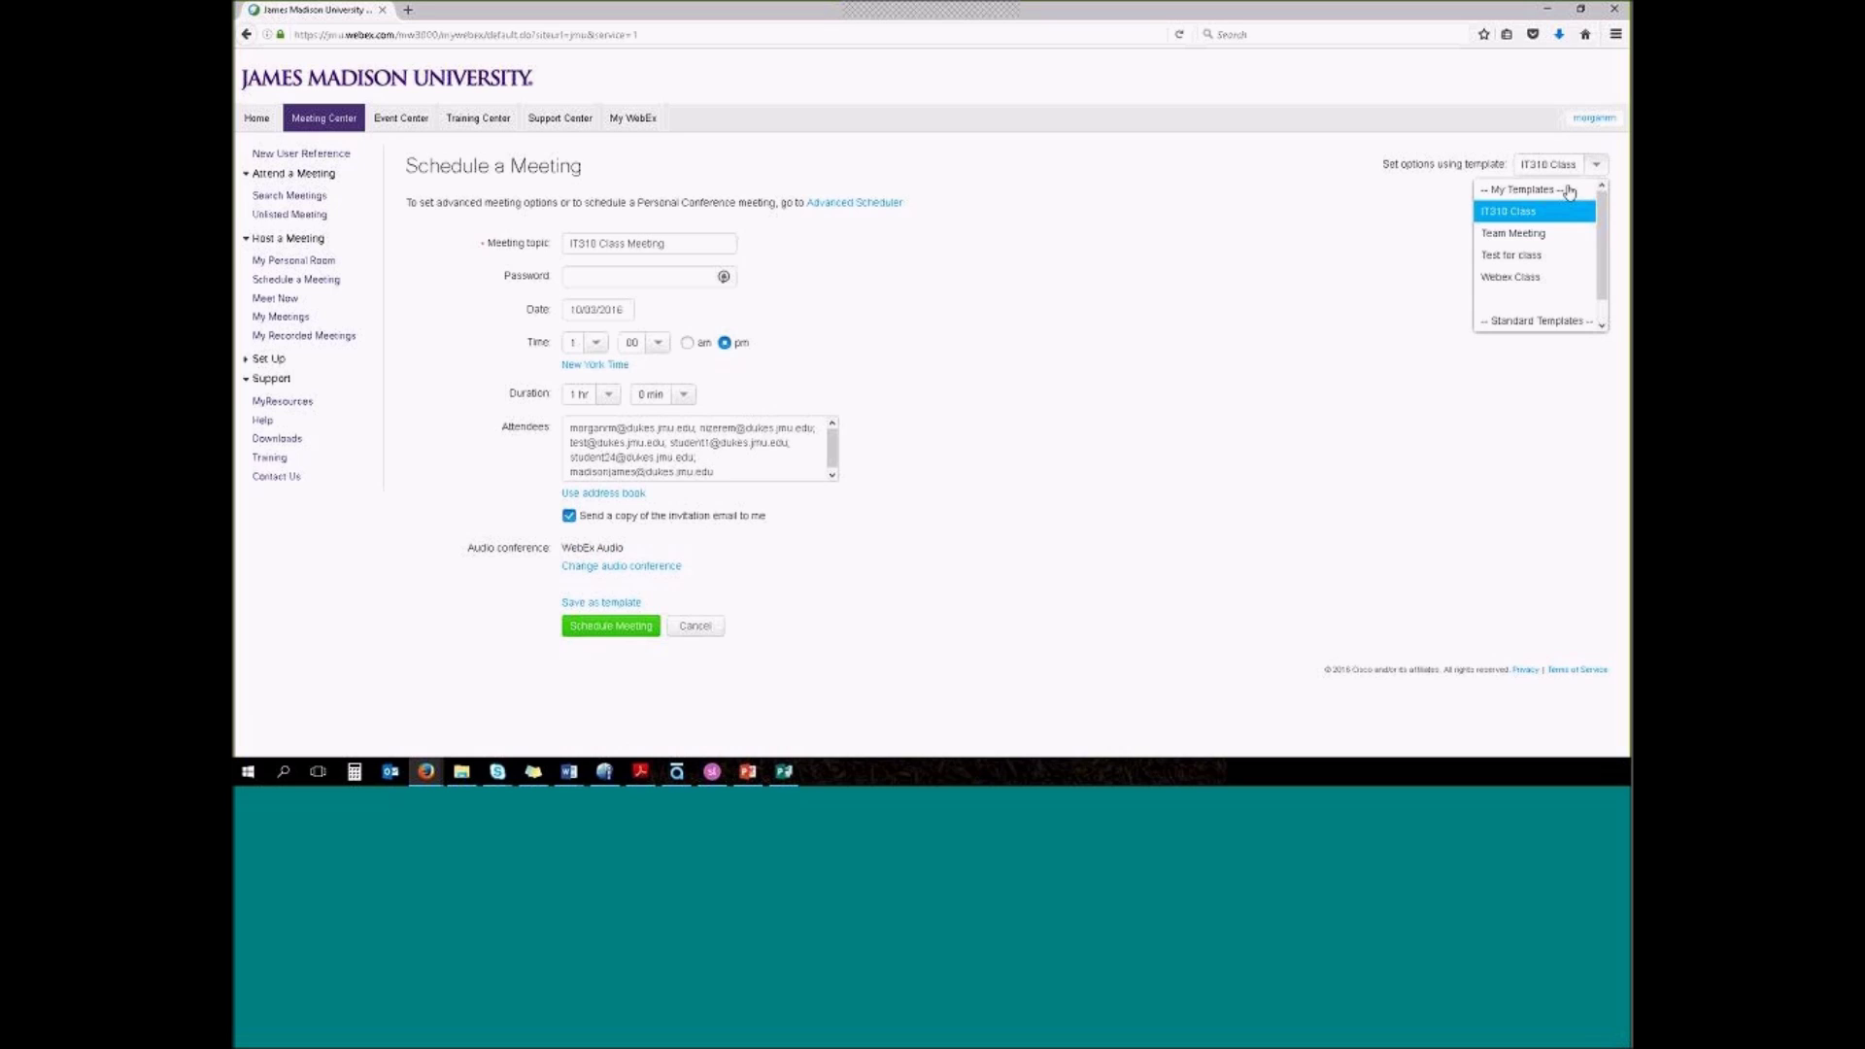
click(1531, 279)
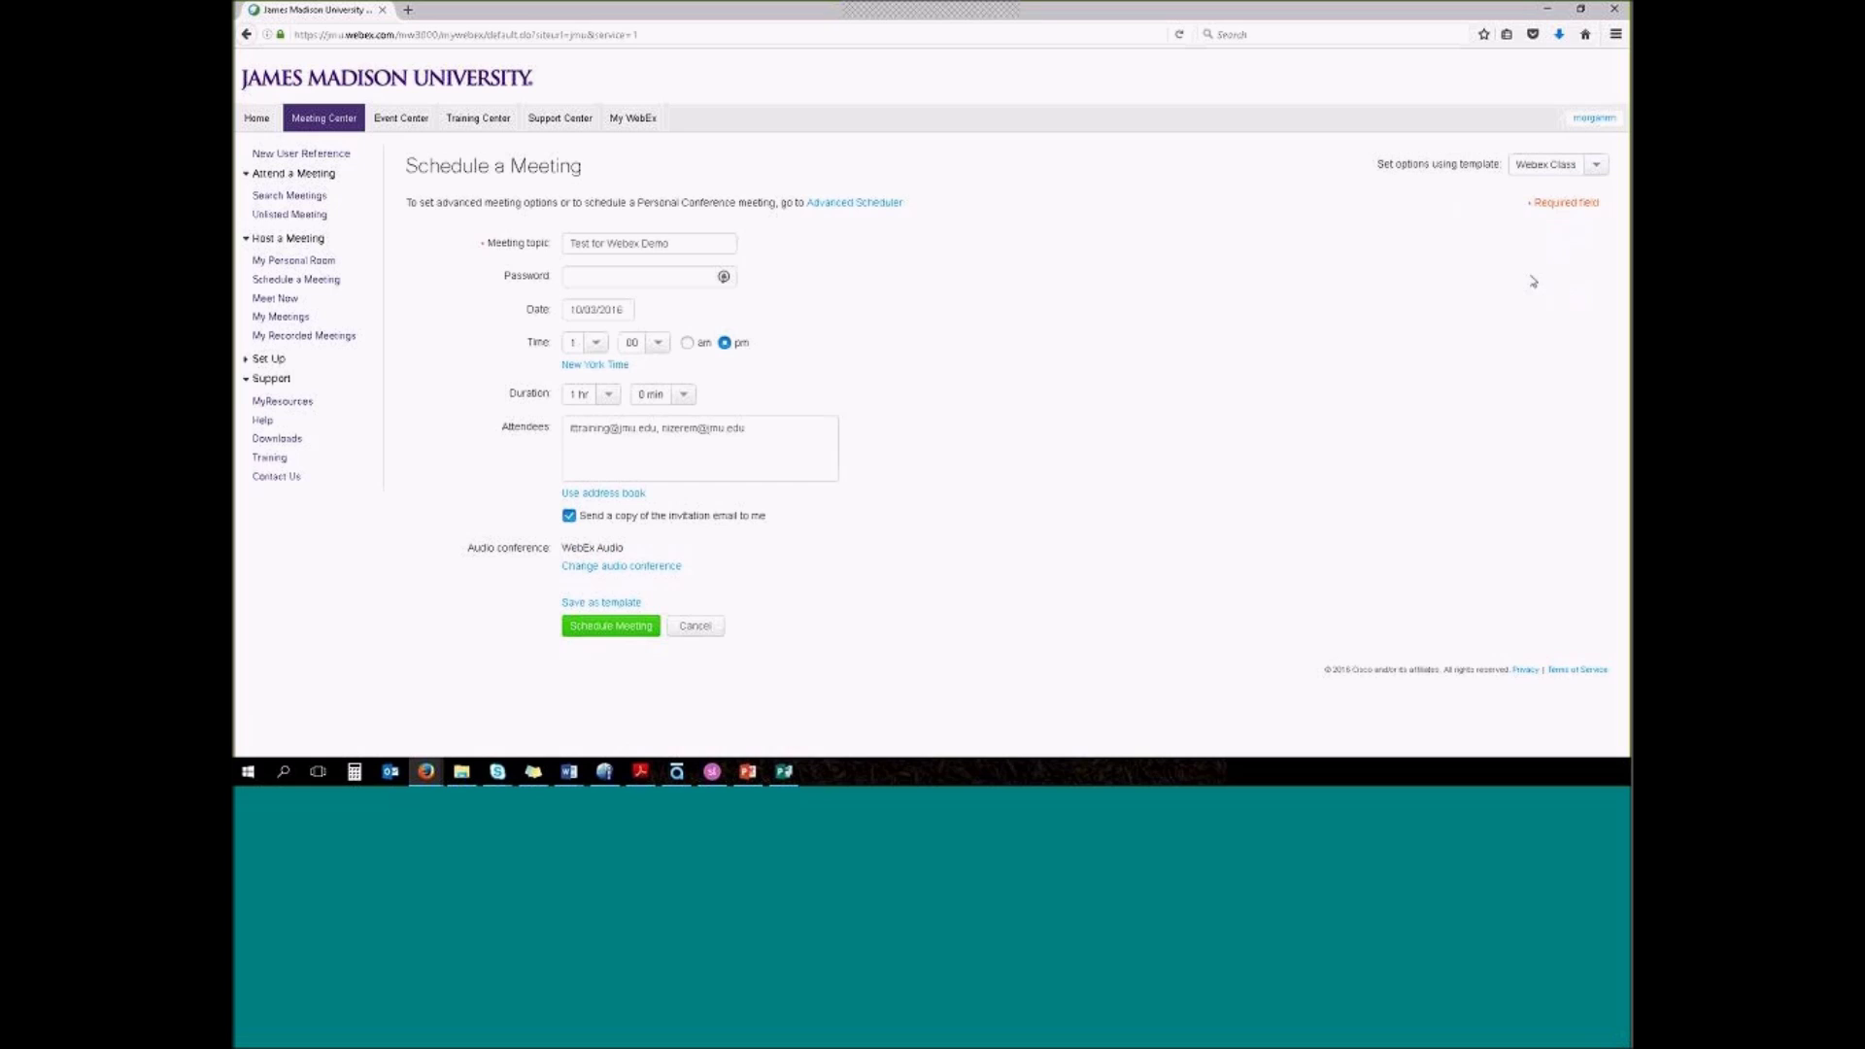
click(1595, 165)
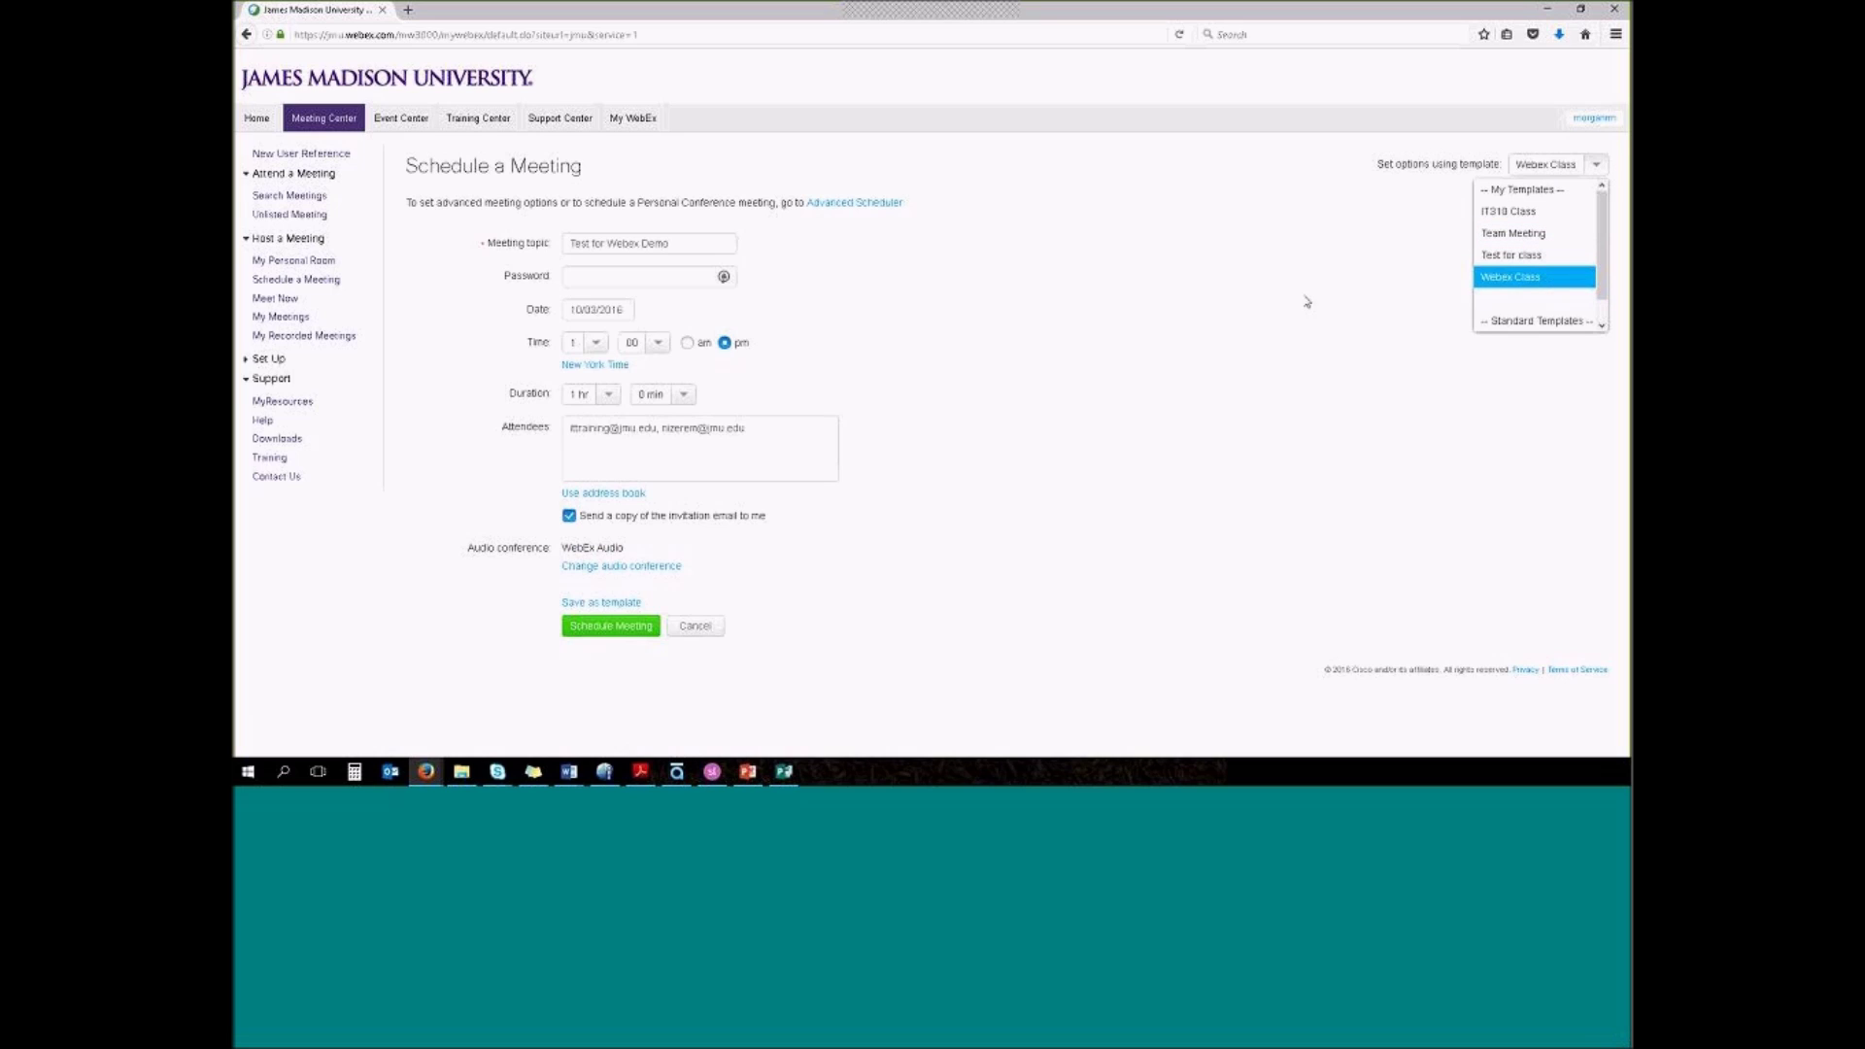
Keep the Webex Class template, show the personal room, then run PowerPoint from the Breakout Sessions slide
click(1241, 275)
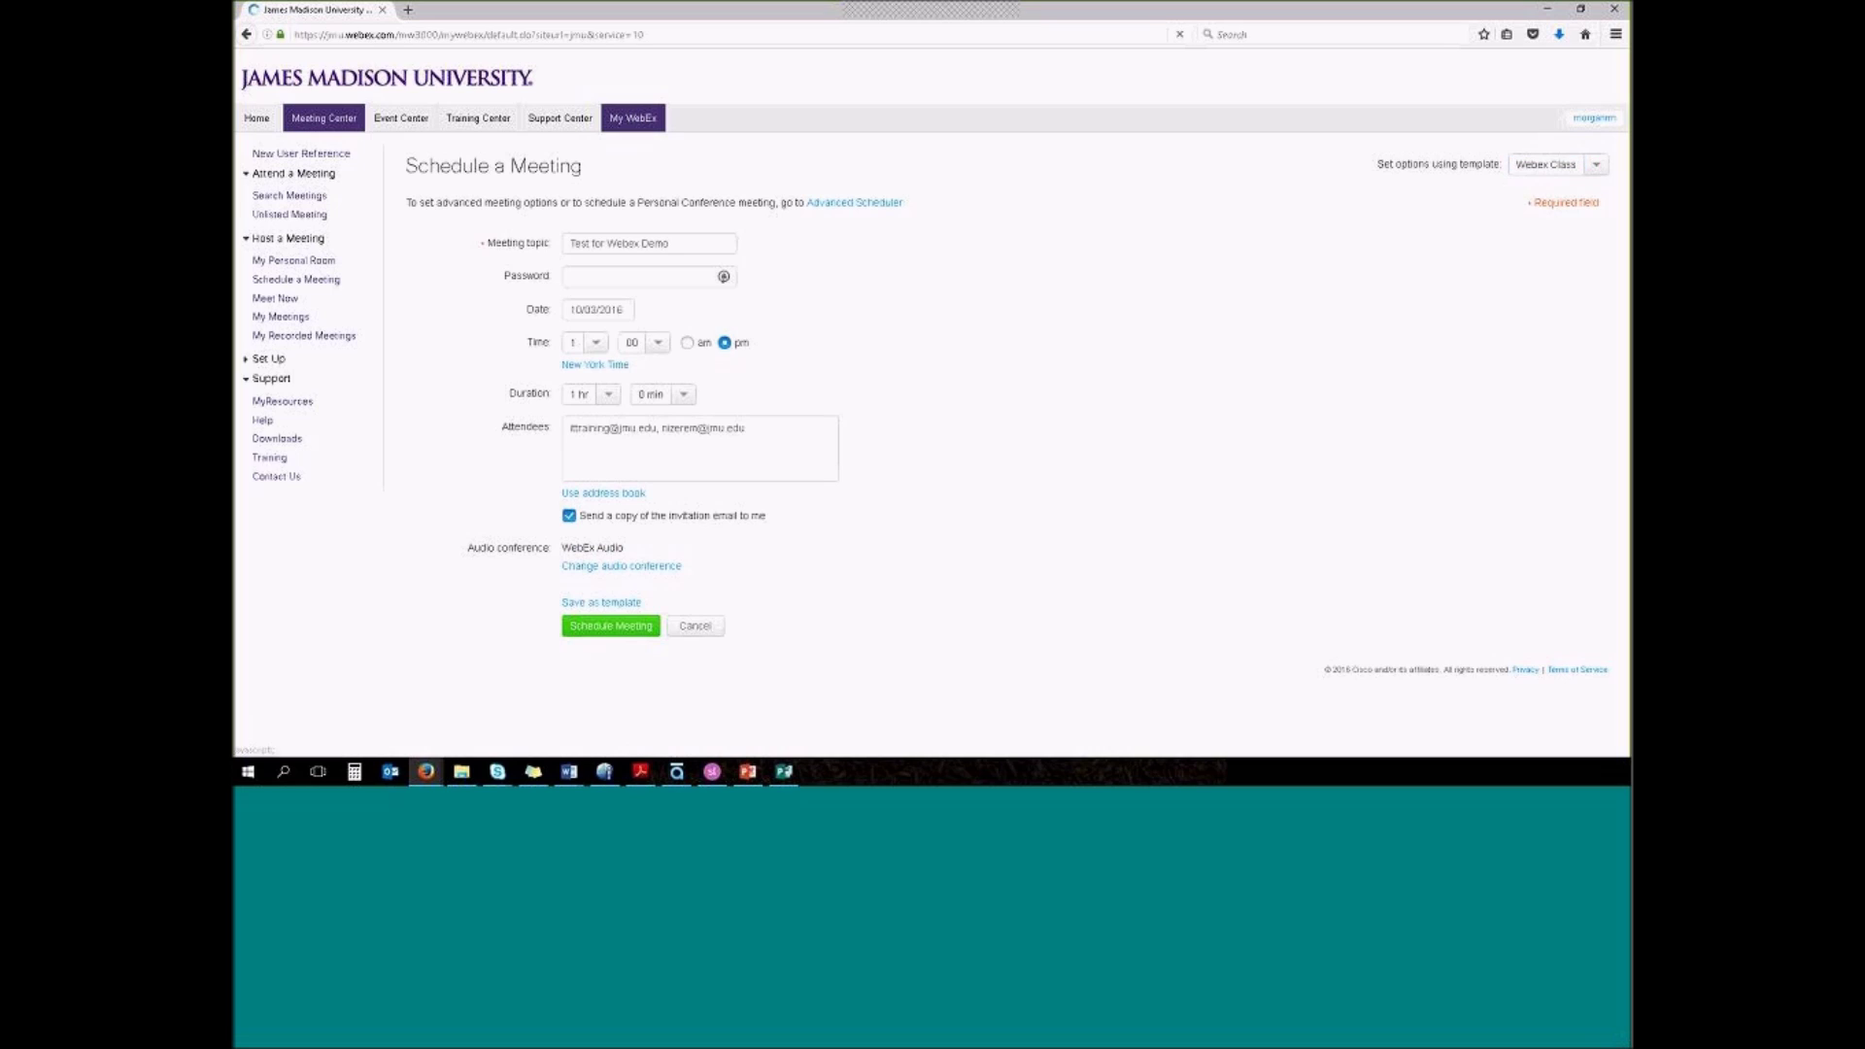
click(632, 120)
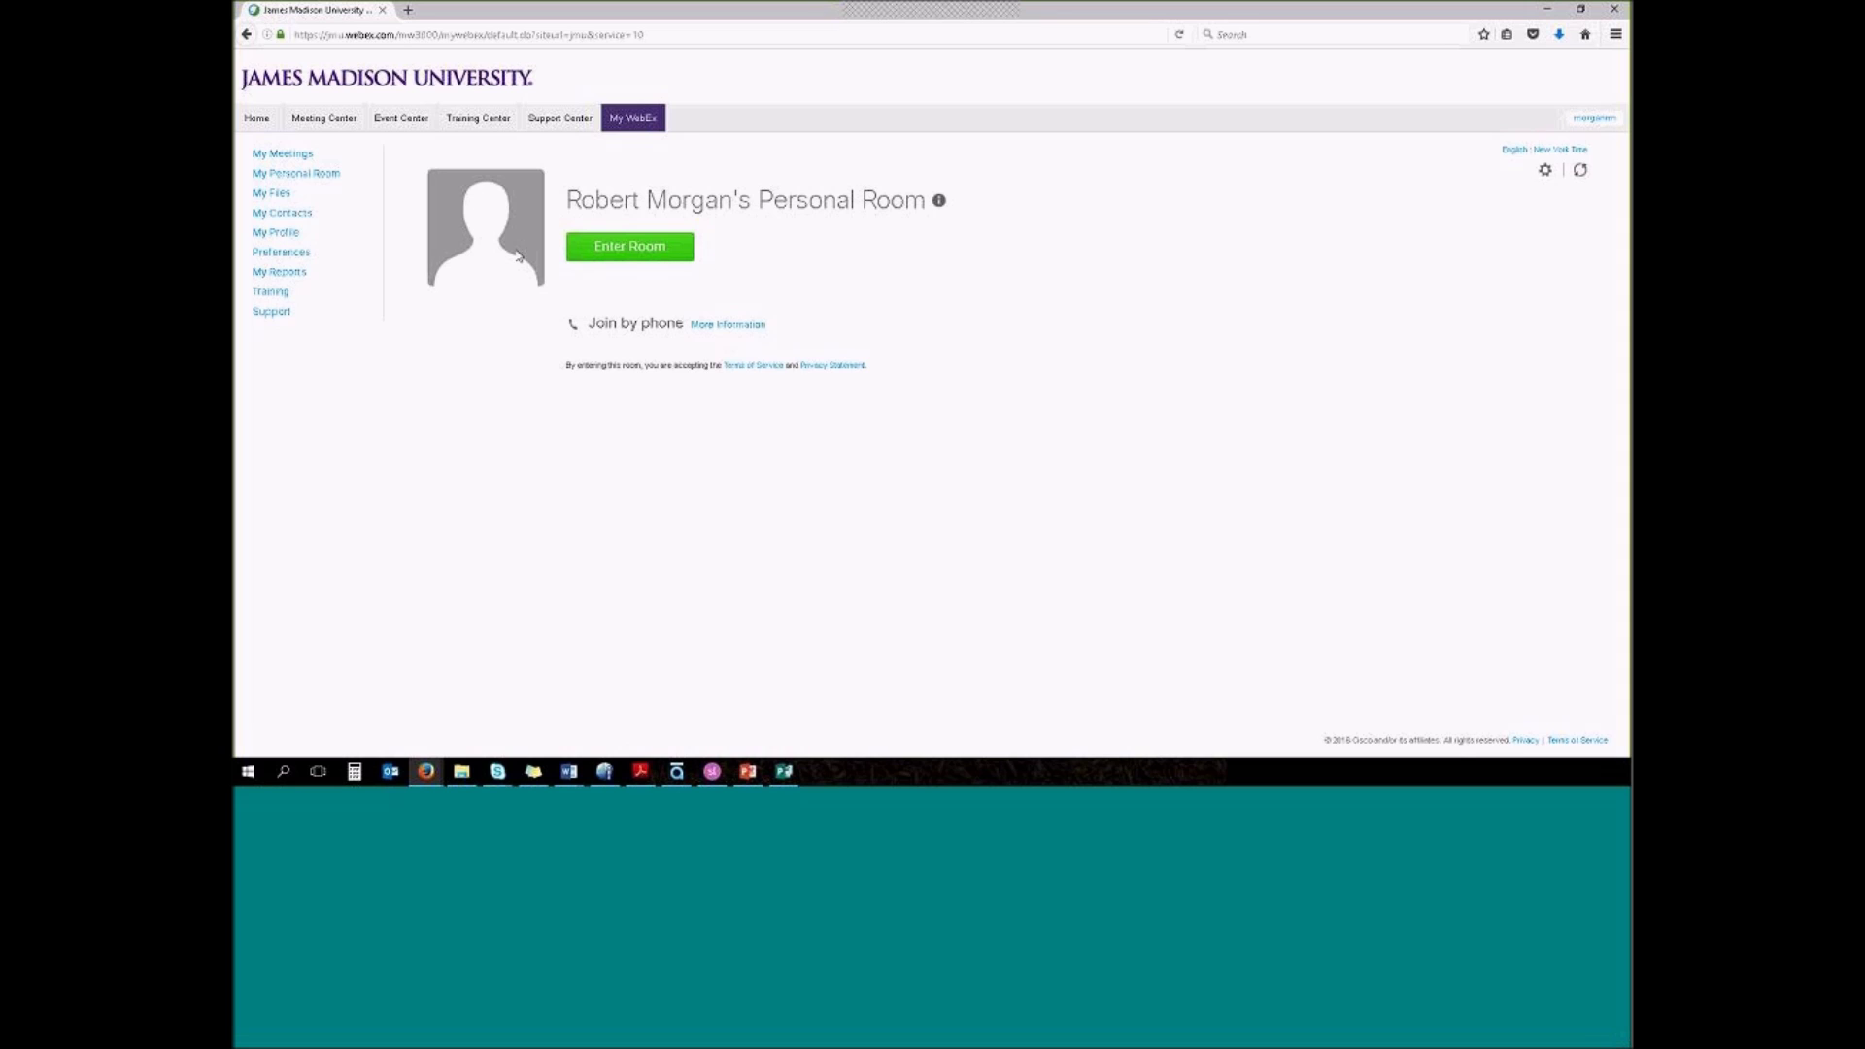
key(alt+Tab)
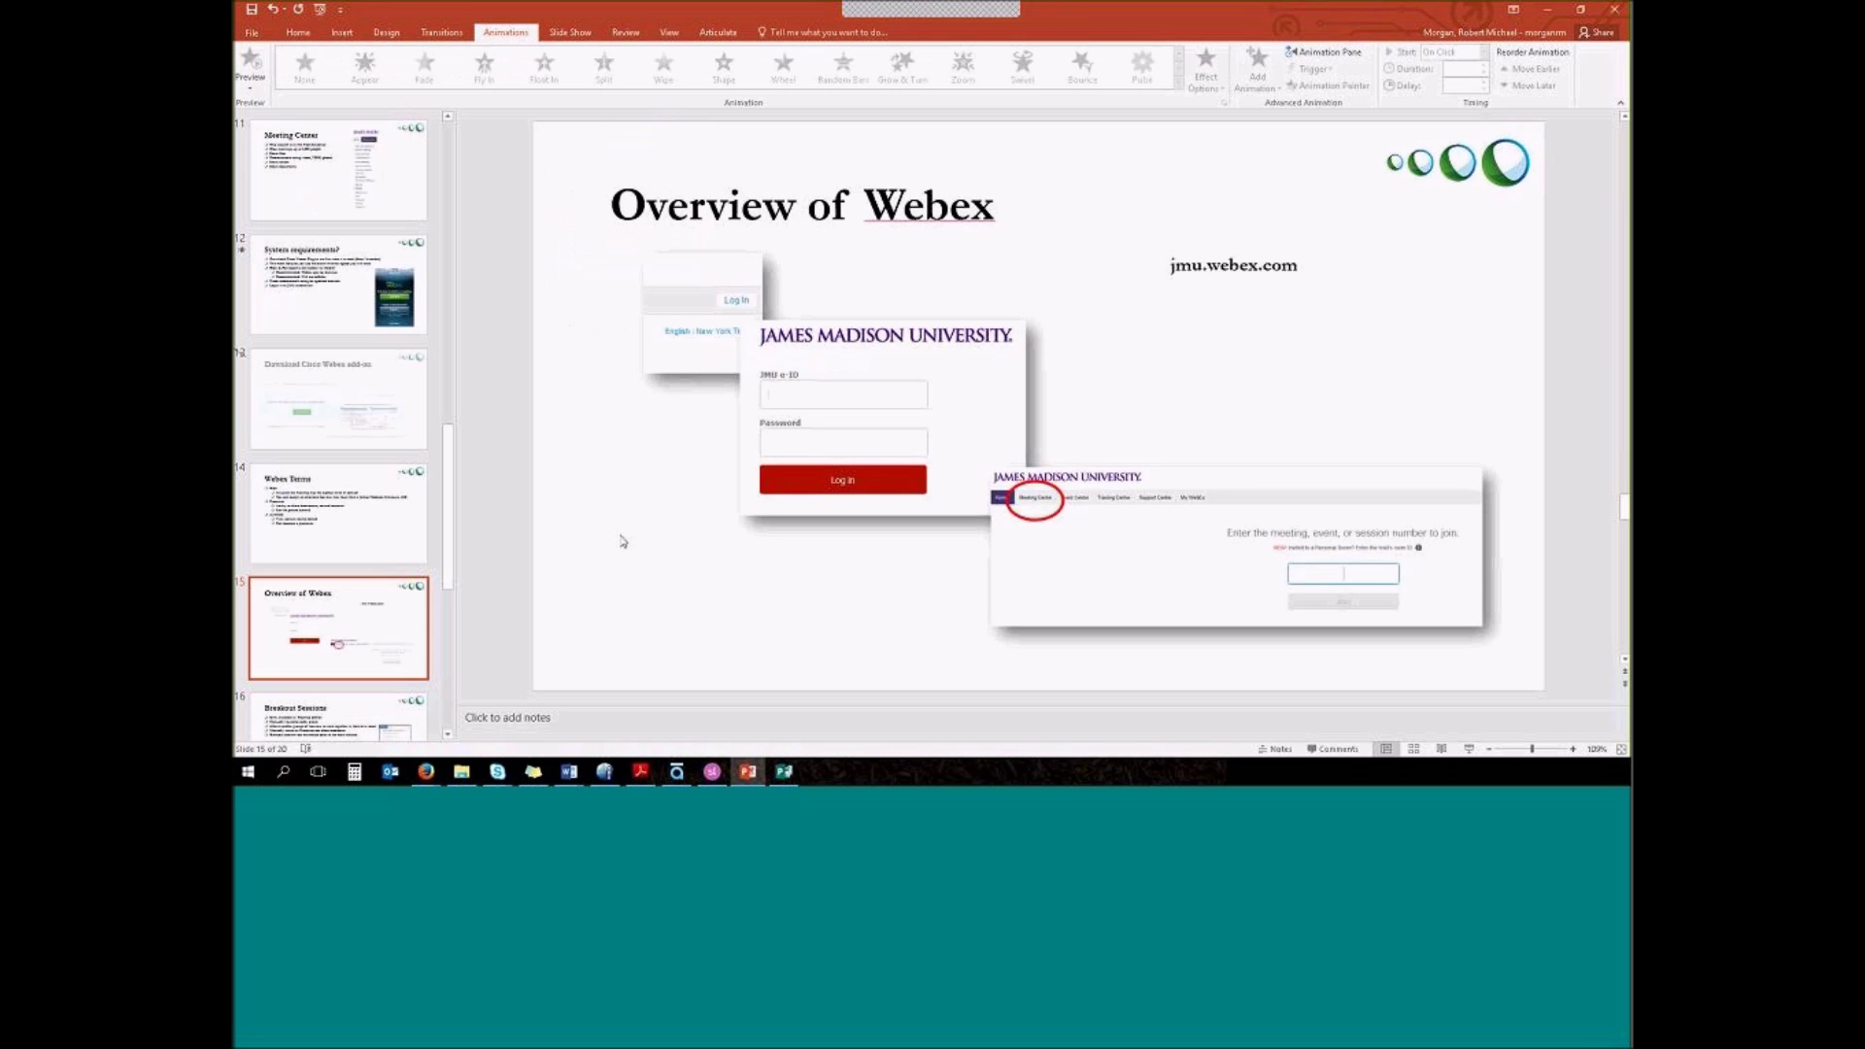
key(shift+F5)
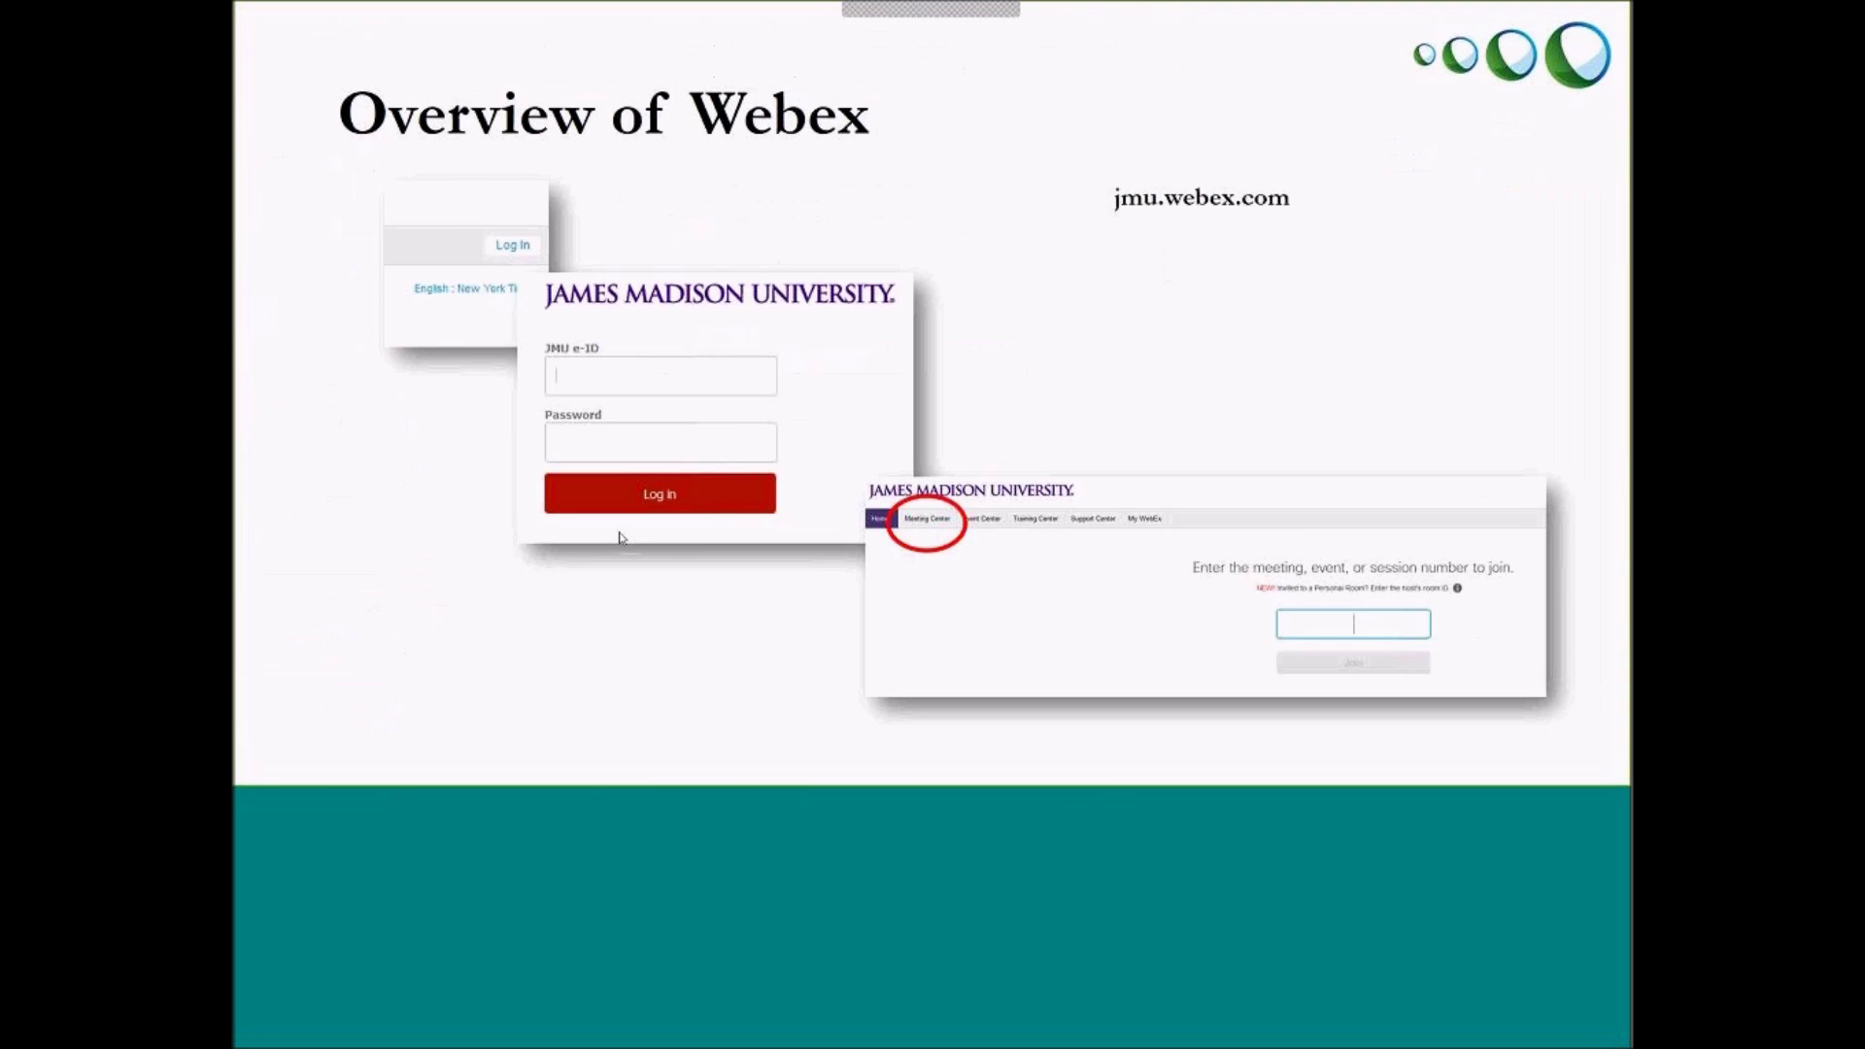
key(Right)
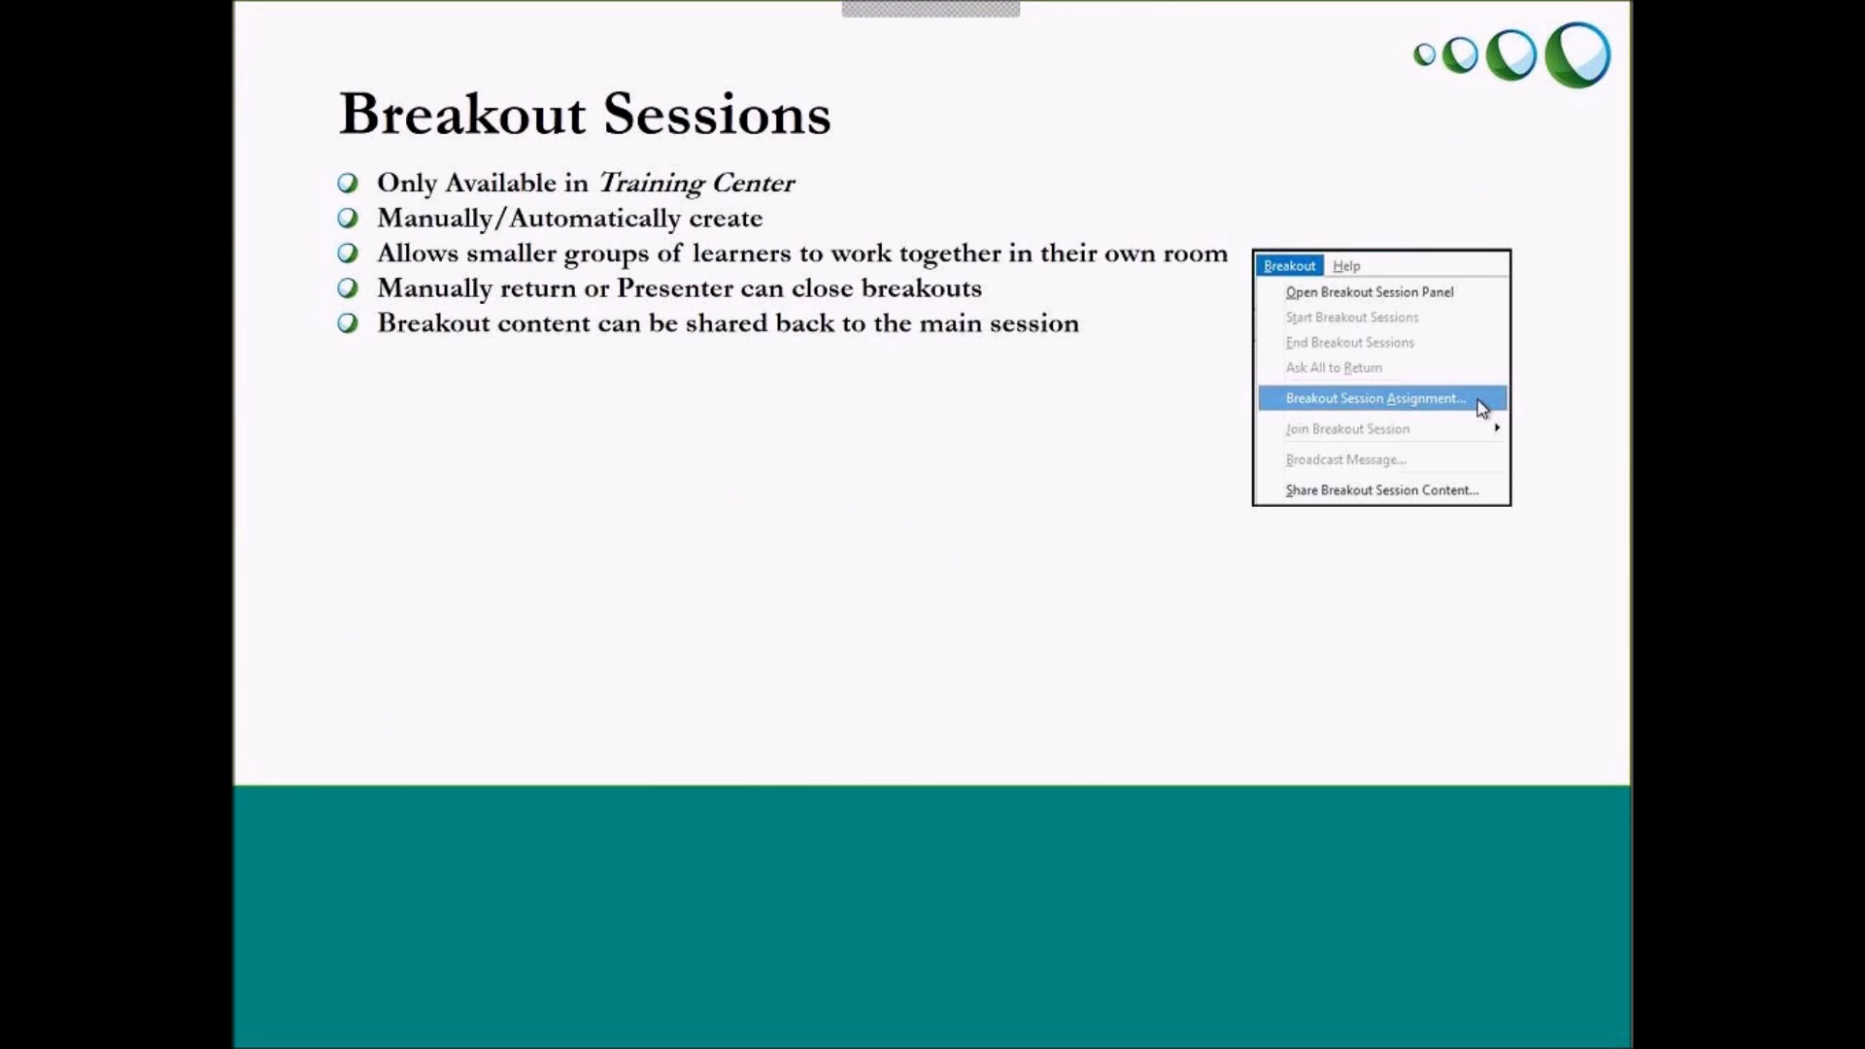
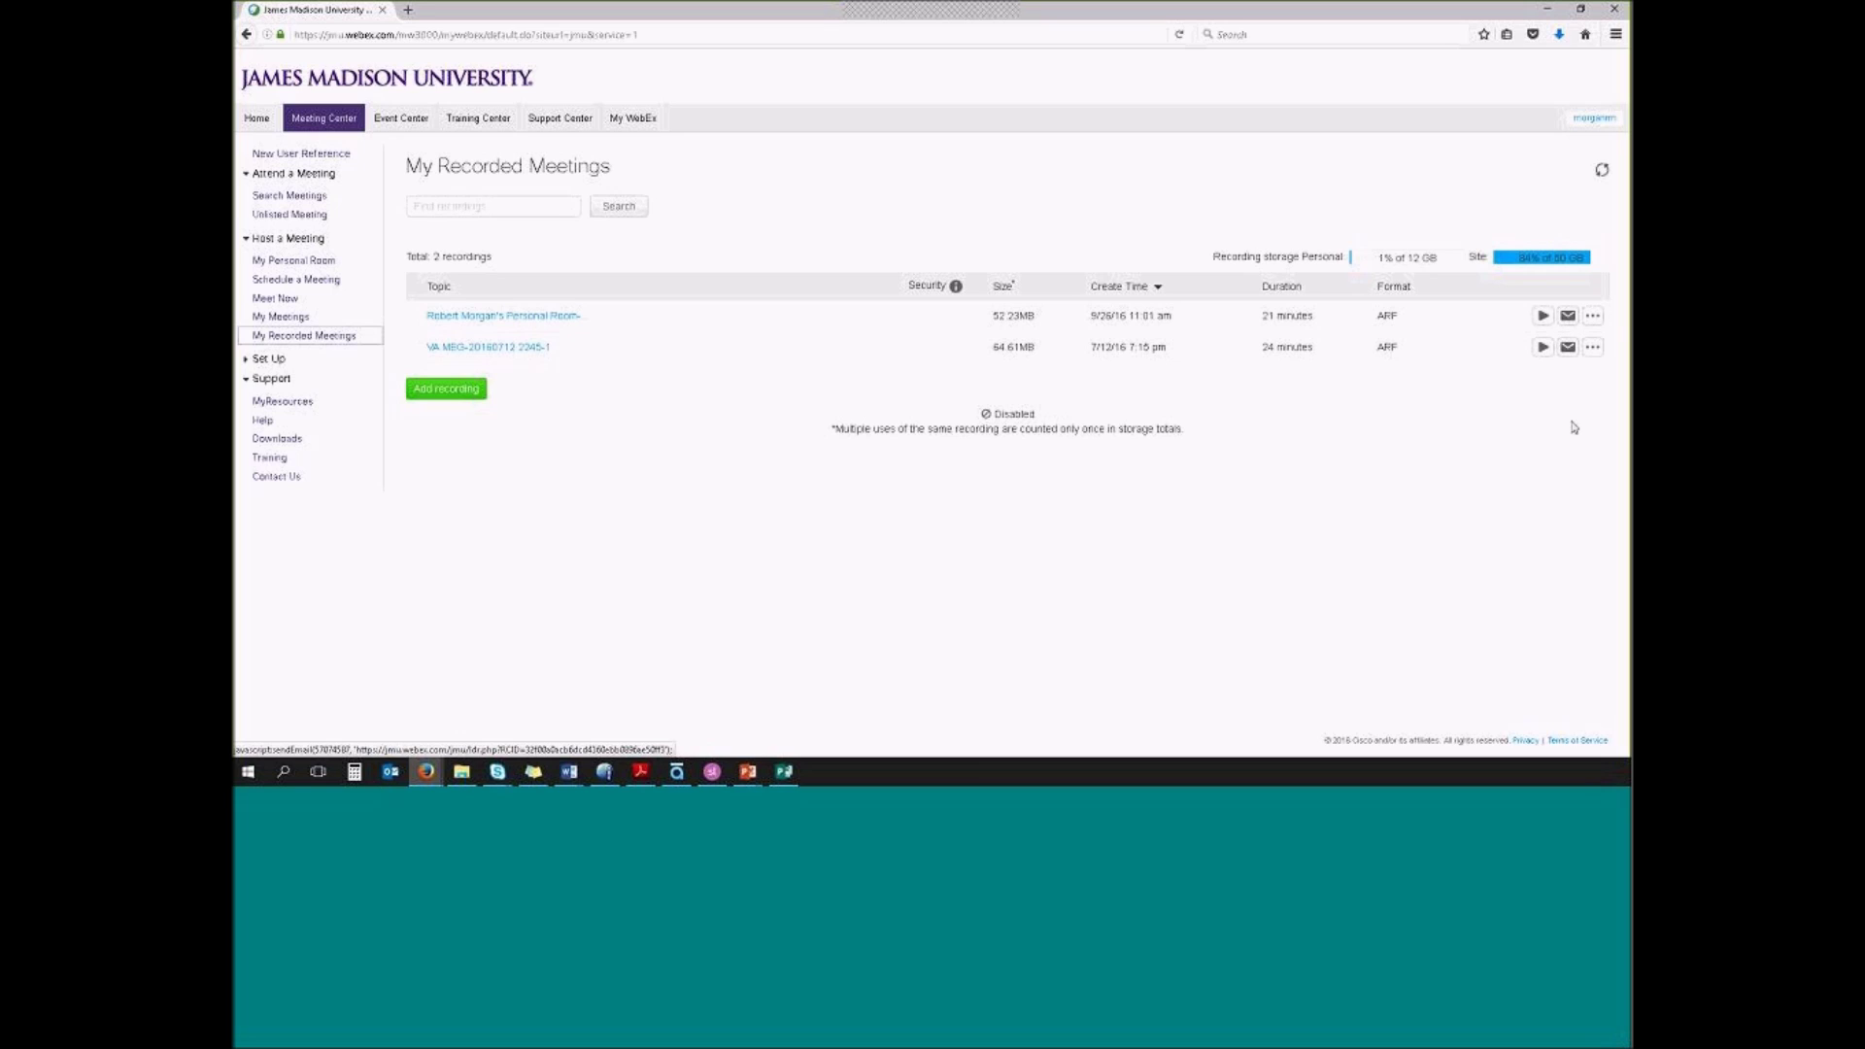
Review the first recording's '...' actions menu, close it, and return to the 'Recording a session' slide
click(1594, 318)
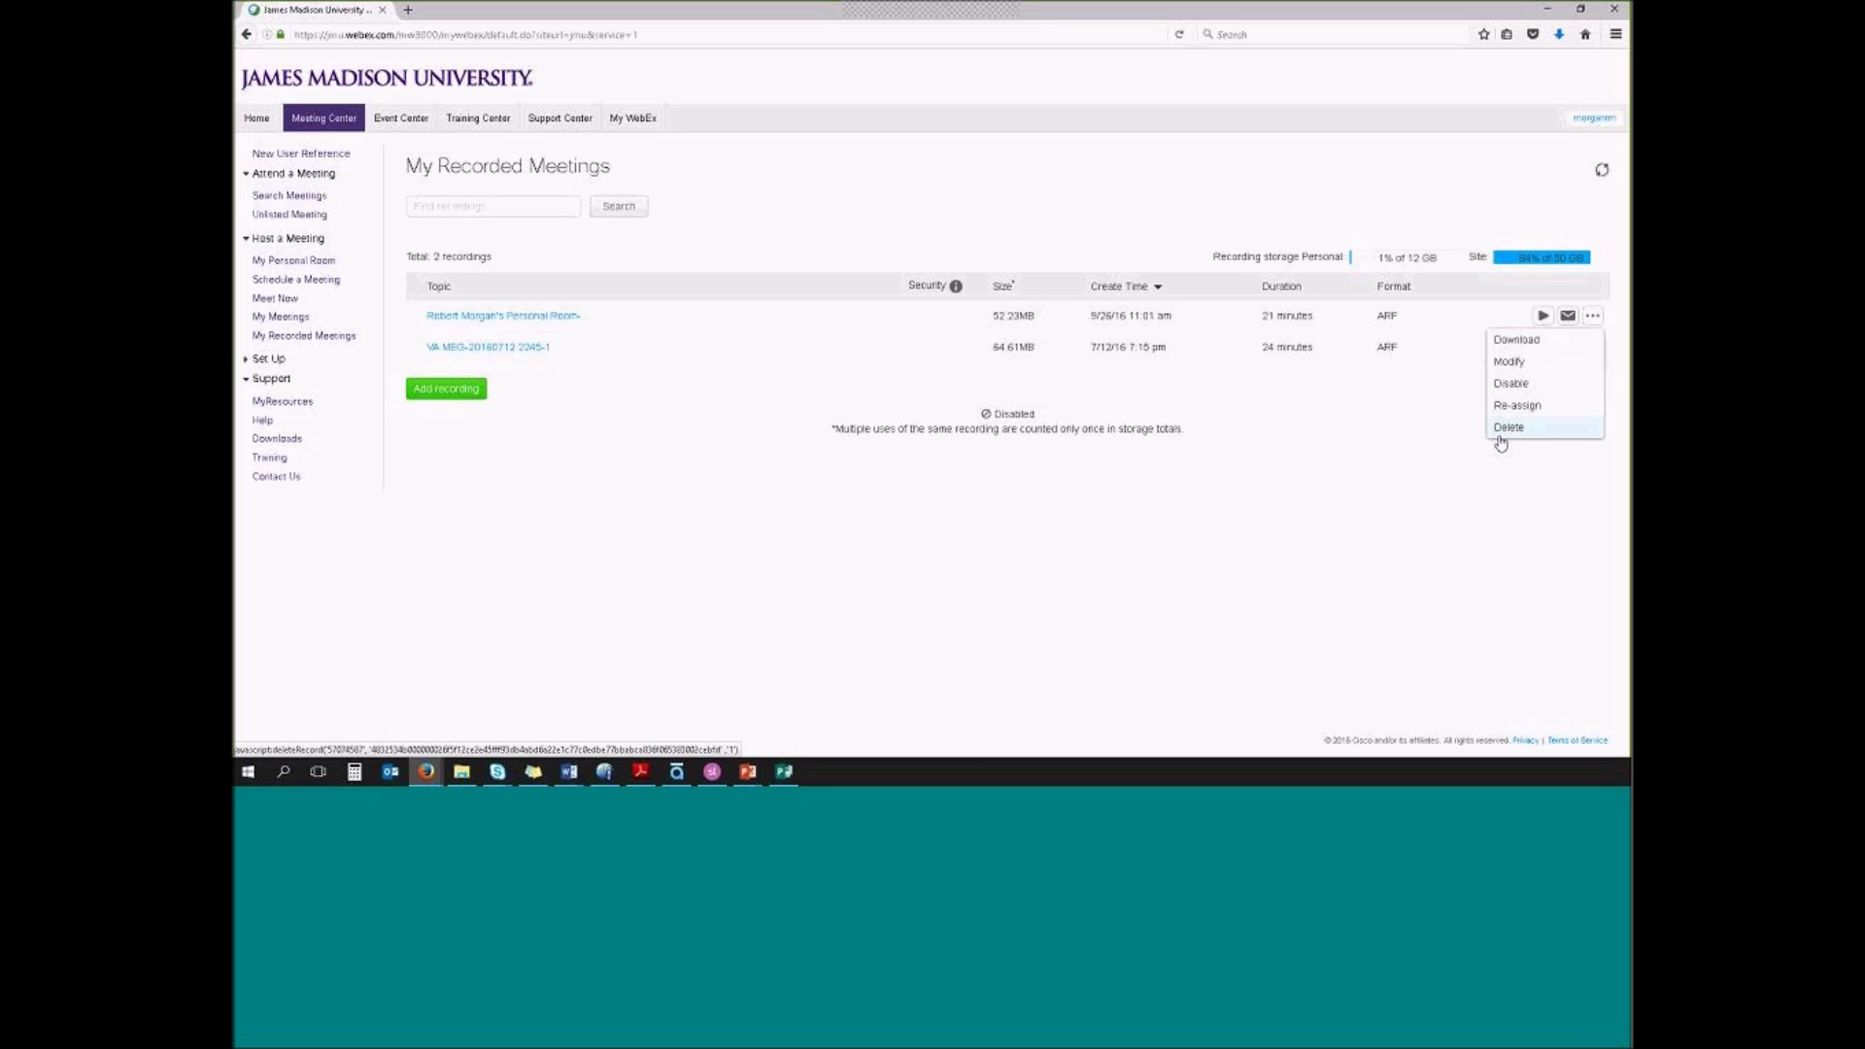
click(1379, 469)
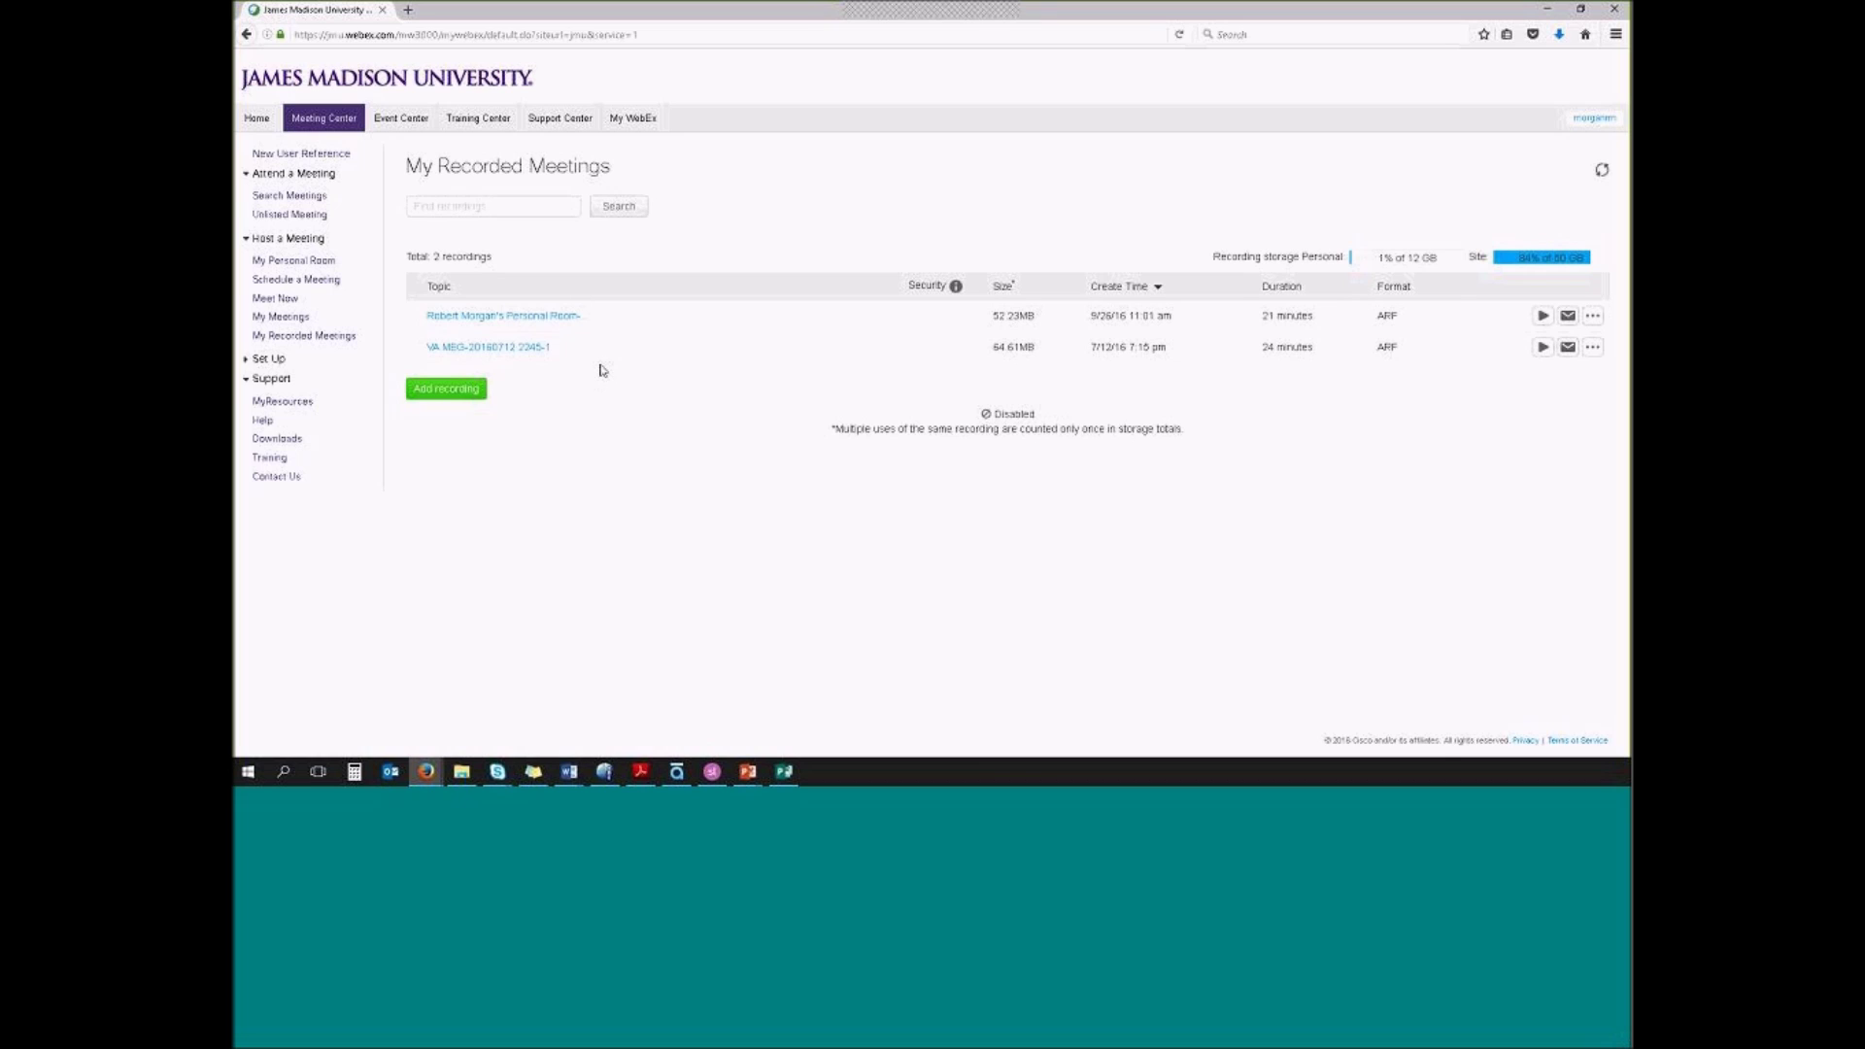
key(alt+Tab)
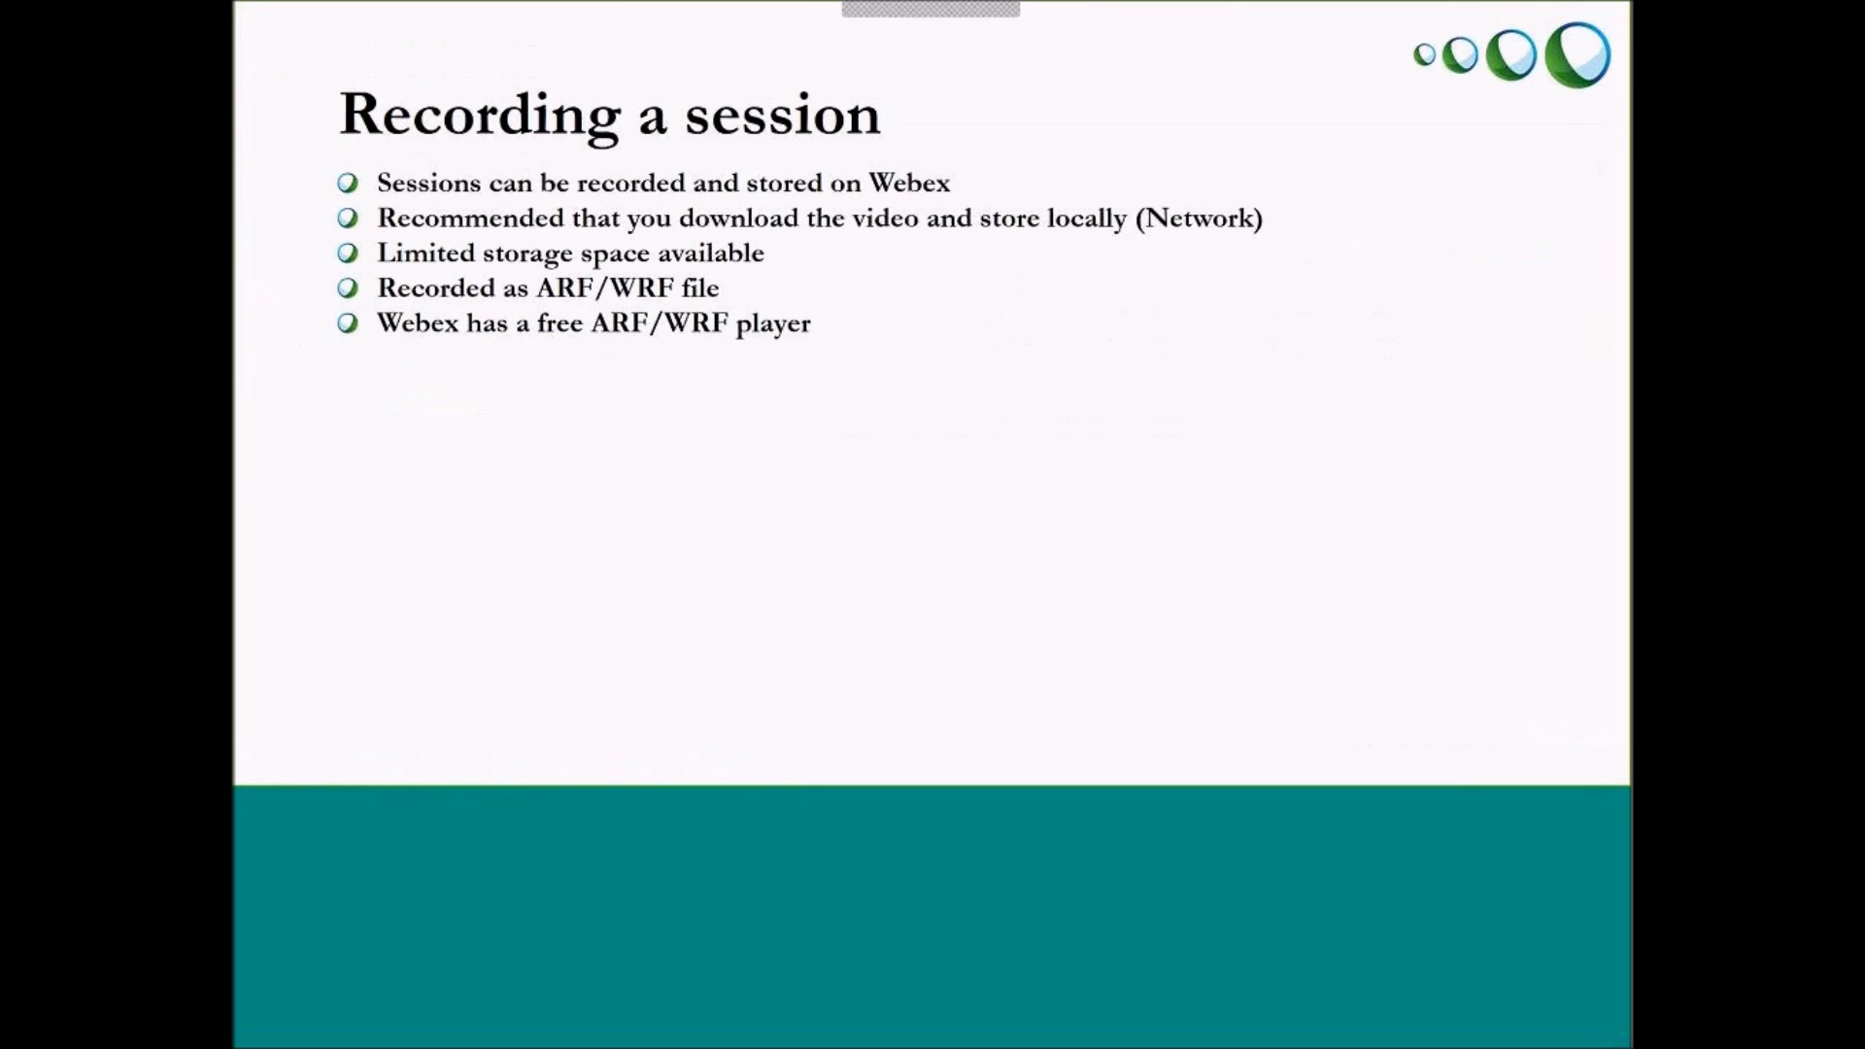
Advance the slideshow to the Productivity Tools slide
key(Right)
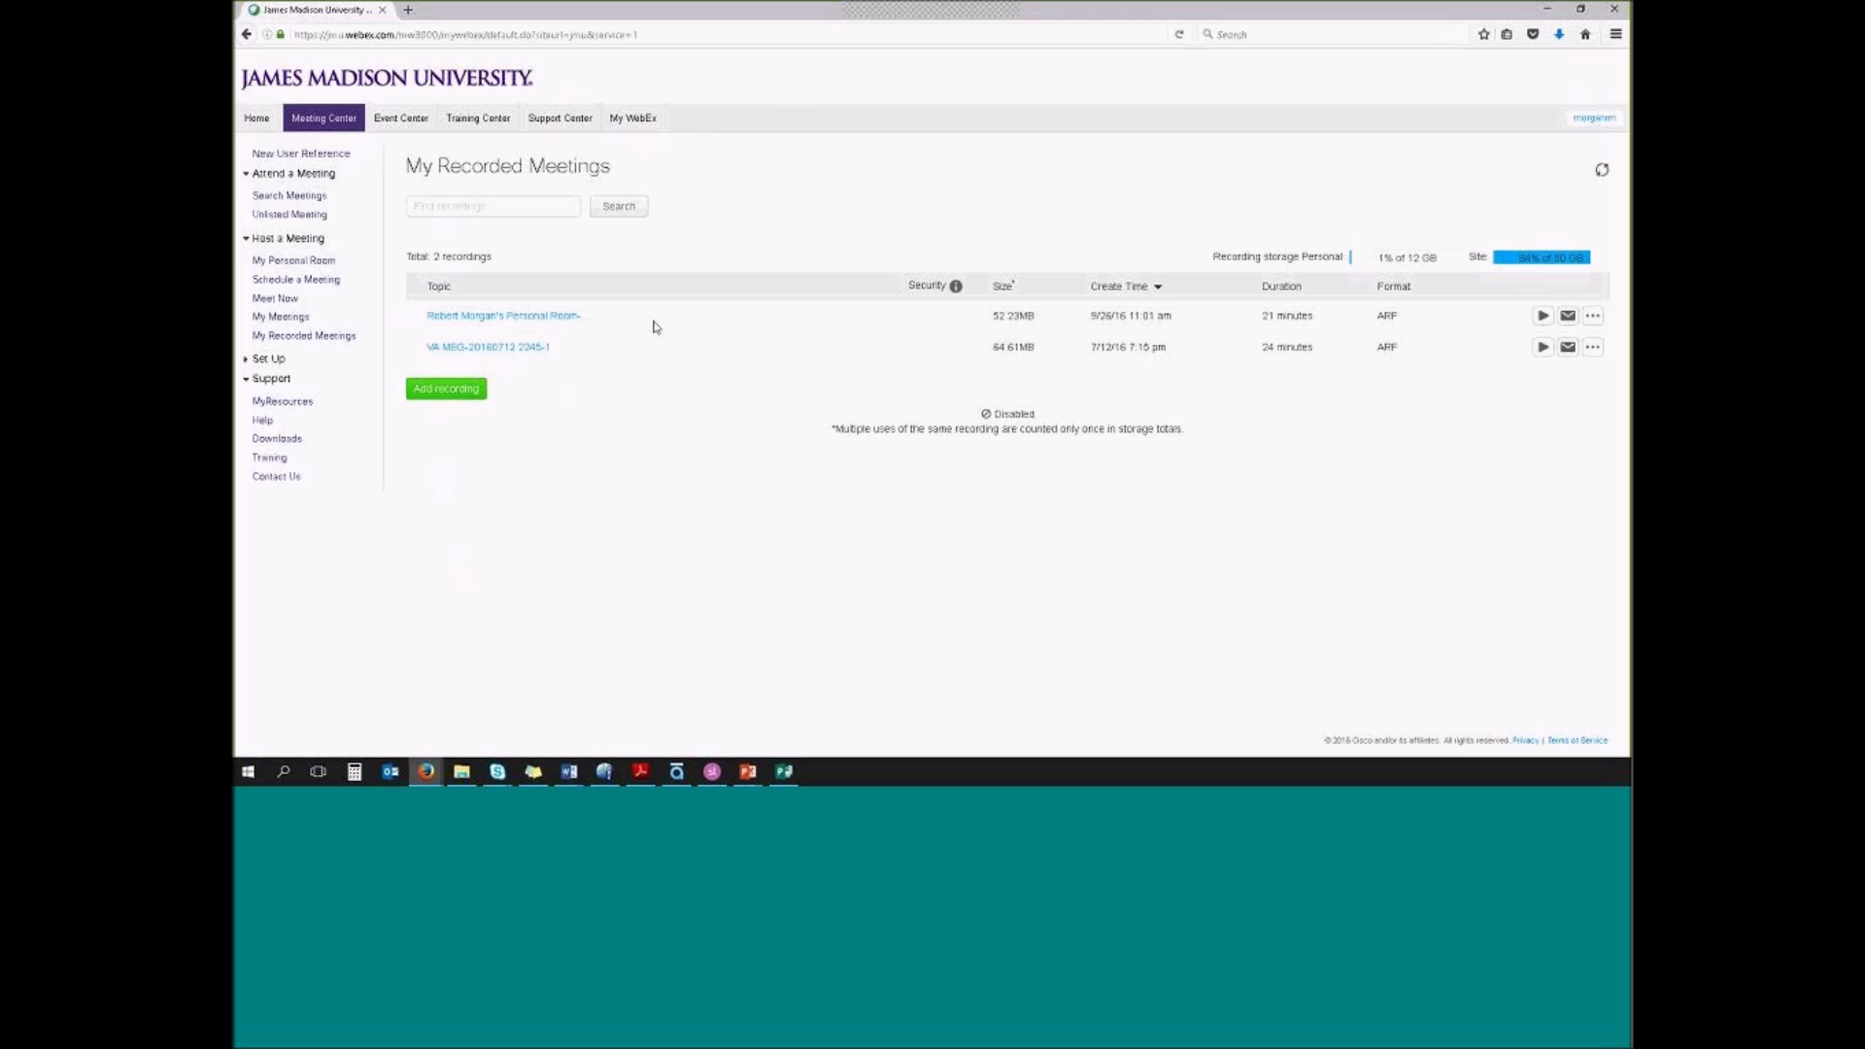
Show the Meeting Center Downloads page from the Support section of the sidebar
click(273, 442)
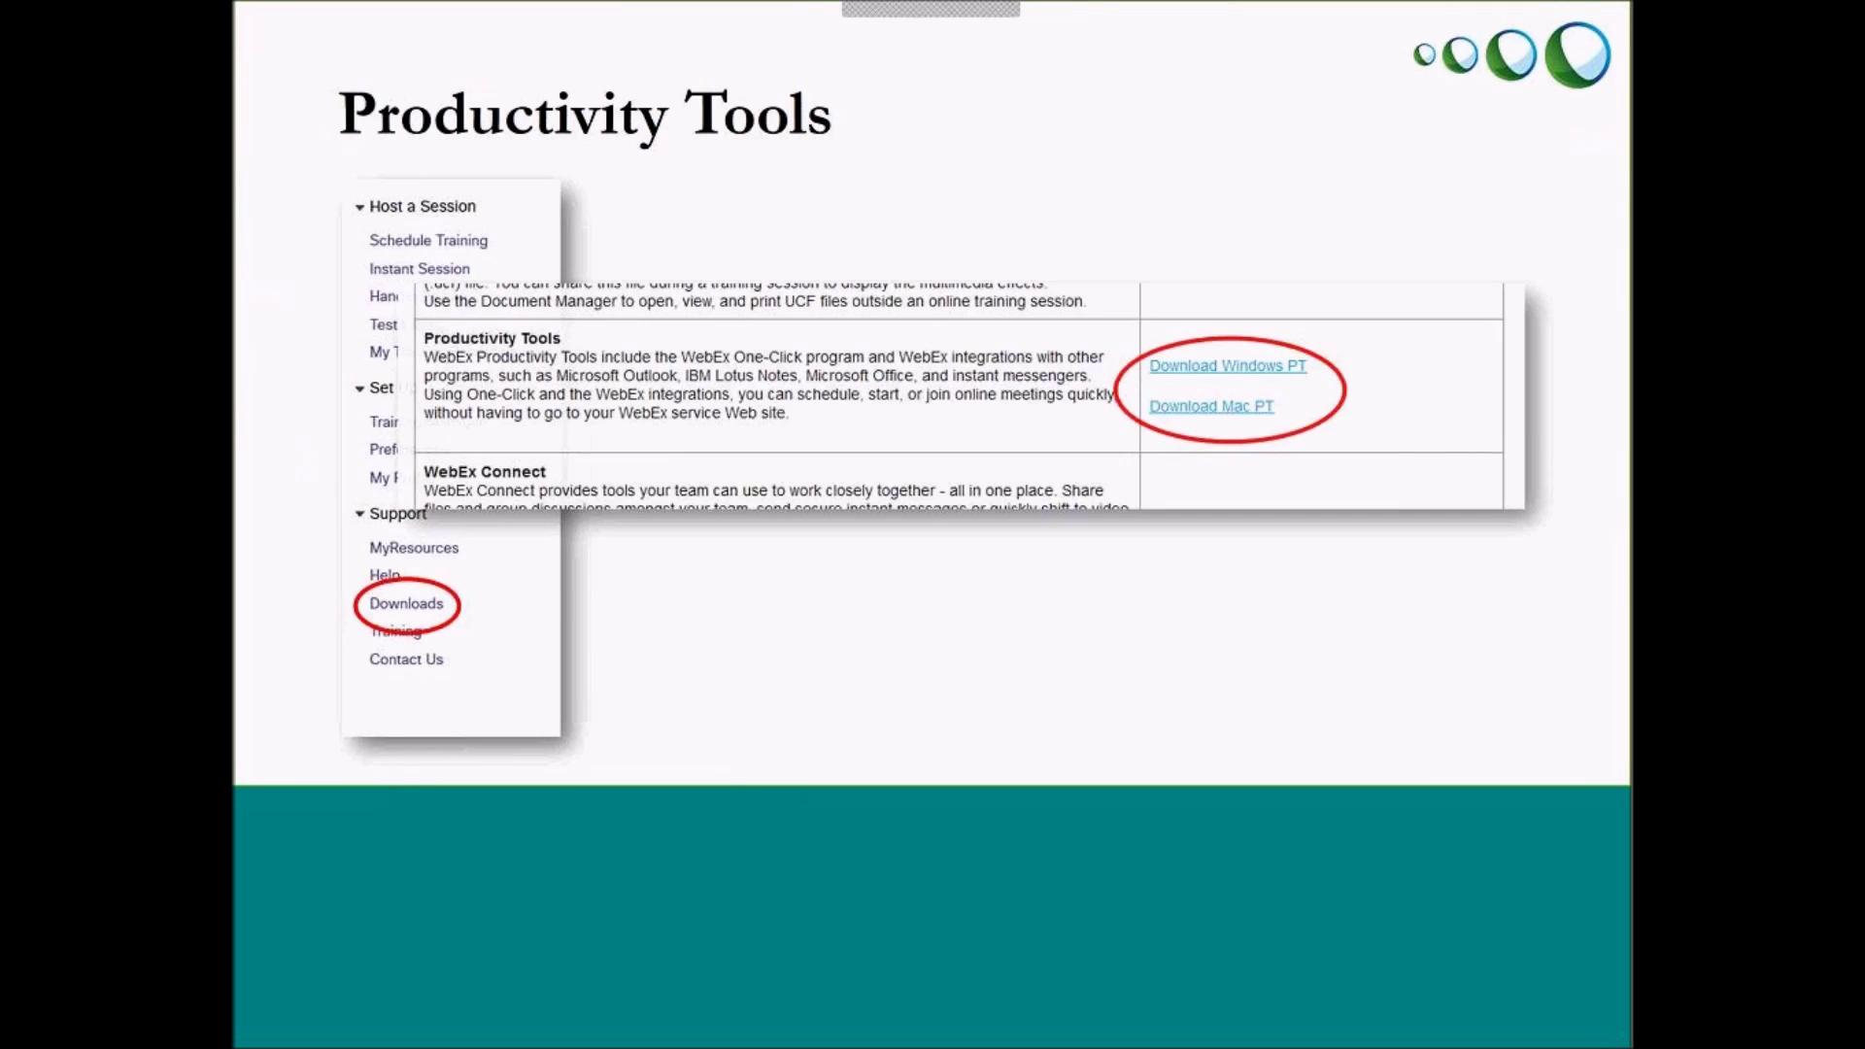
Advance the slideshow to the closing 'Questions?' slide
key(Right)
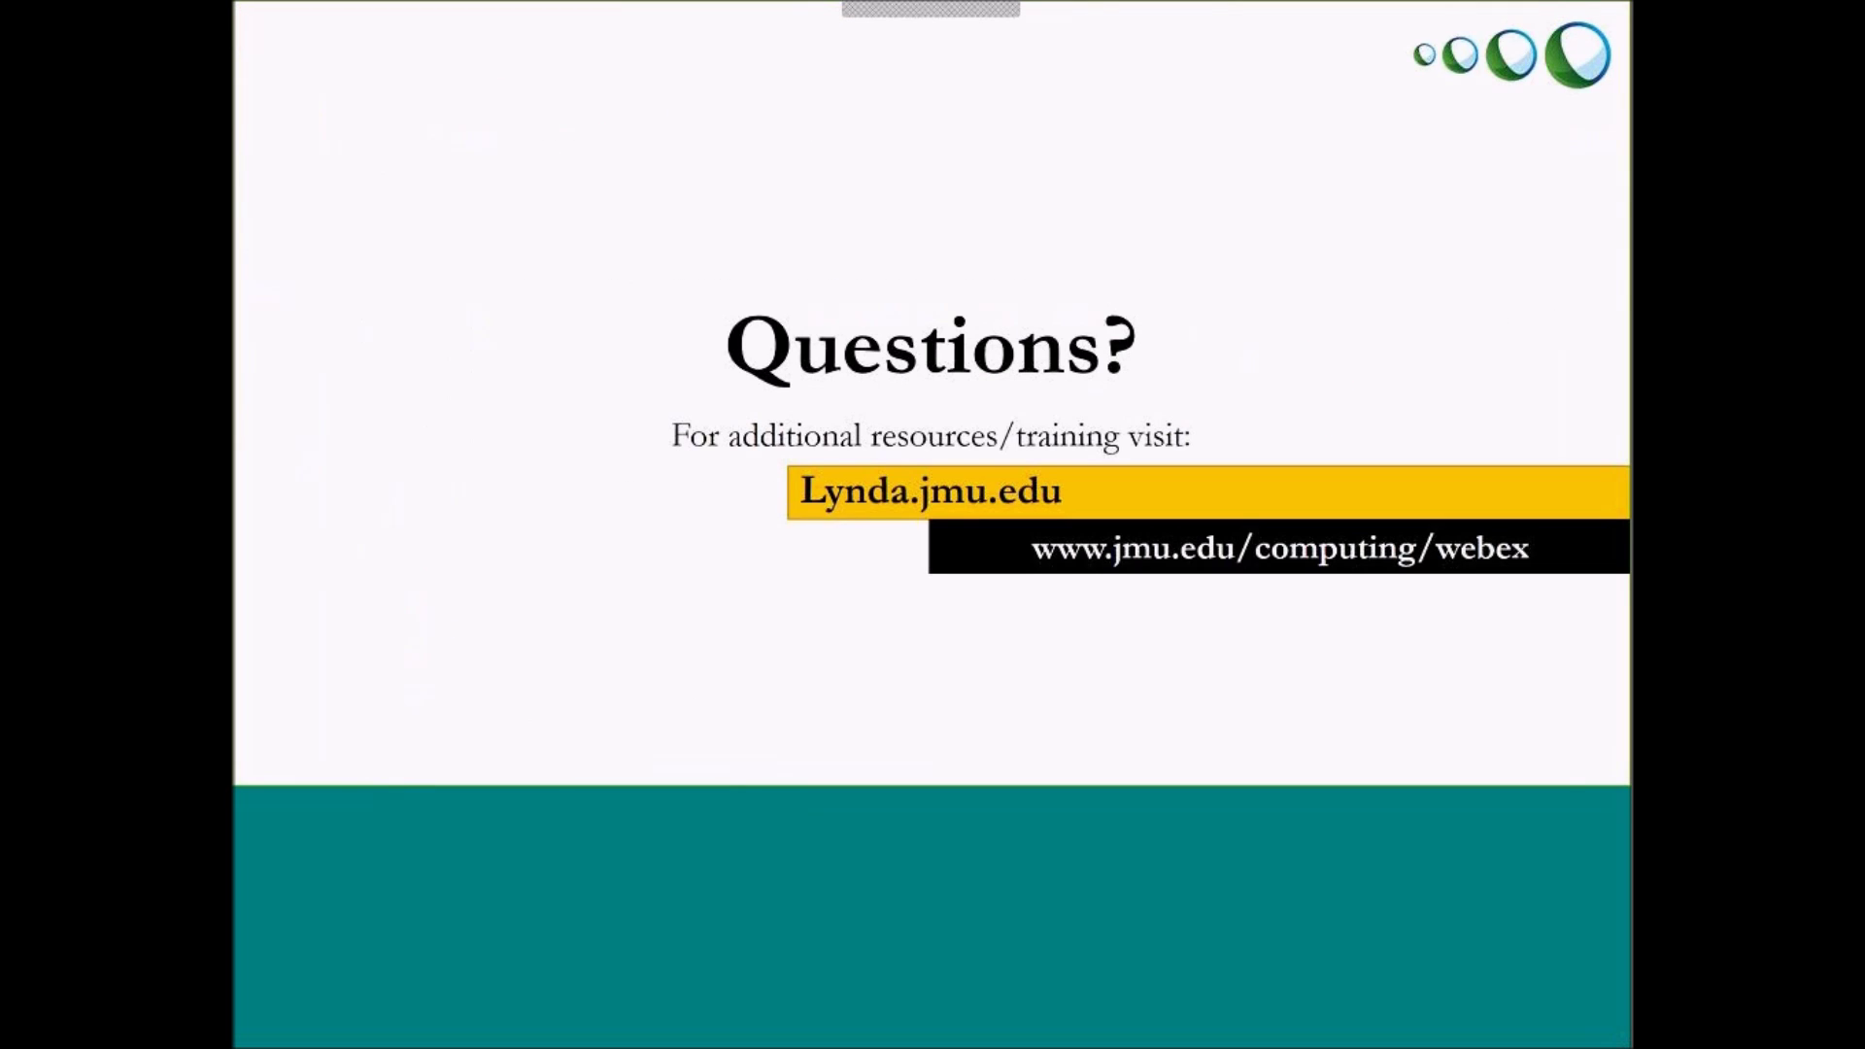